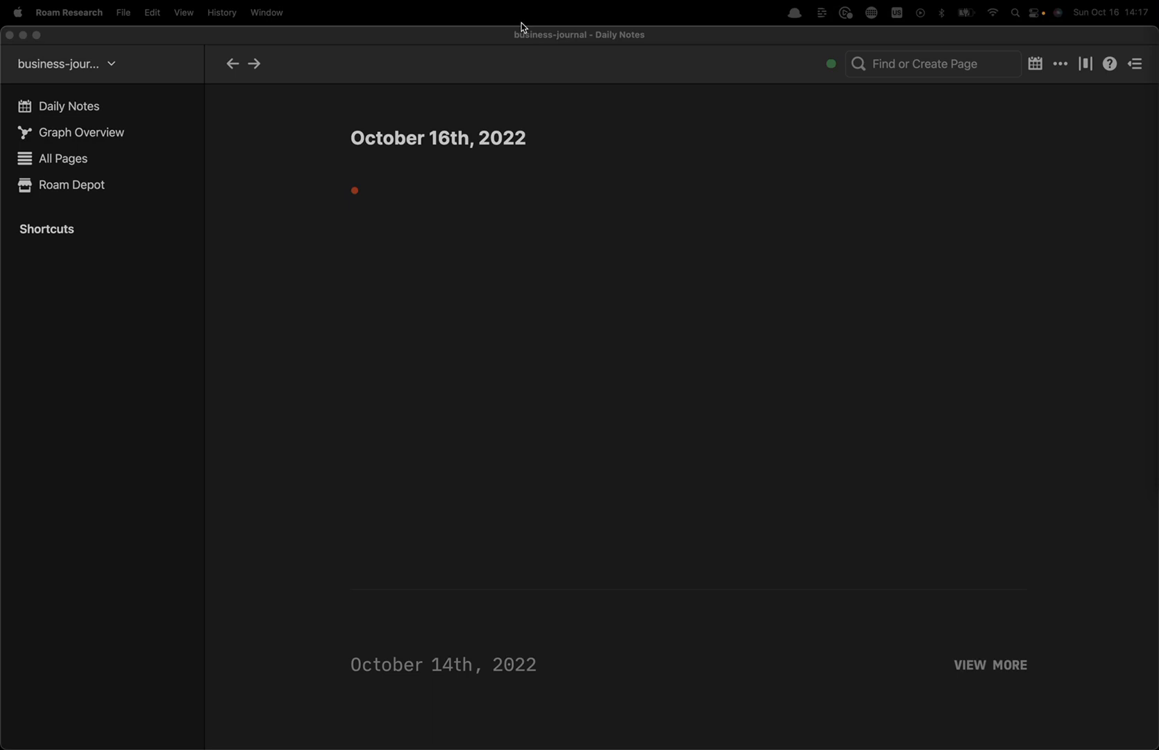
Write a "Setup" block on the October 16th, 2022 daily note with a nested [[🗓️ meet]] page reference
click(473, 193)
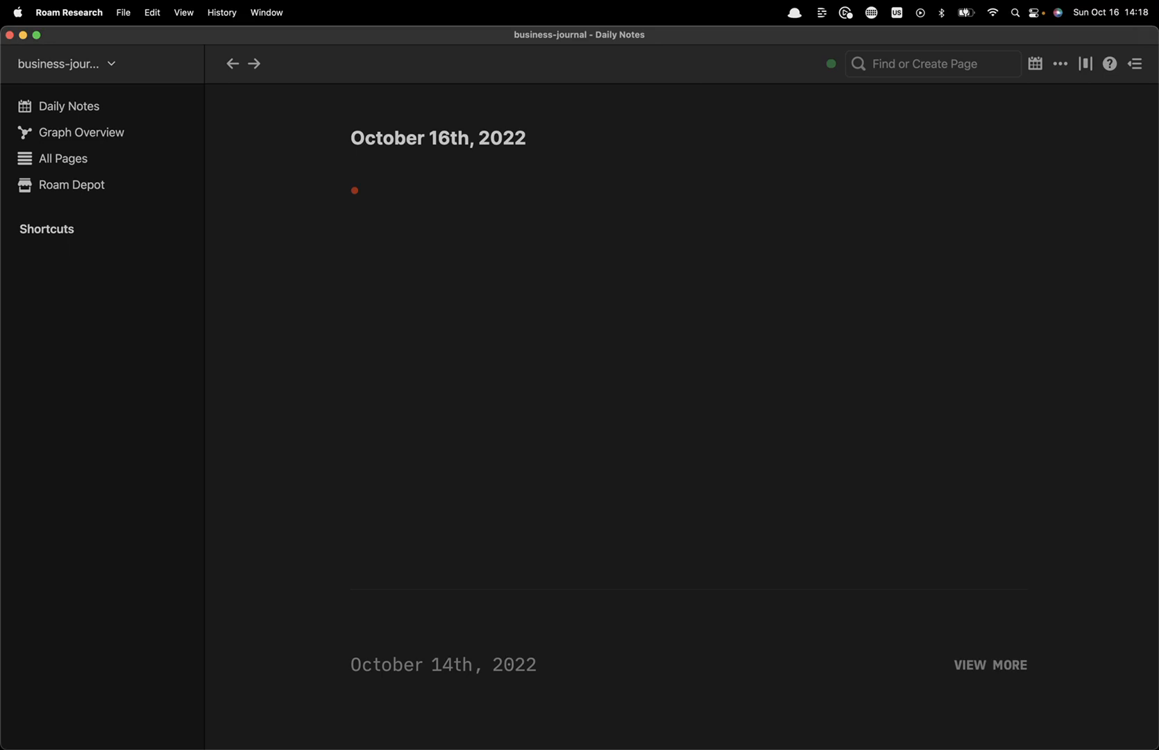
key(super+Tab)
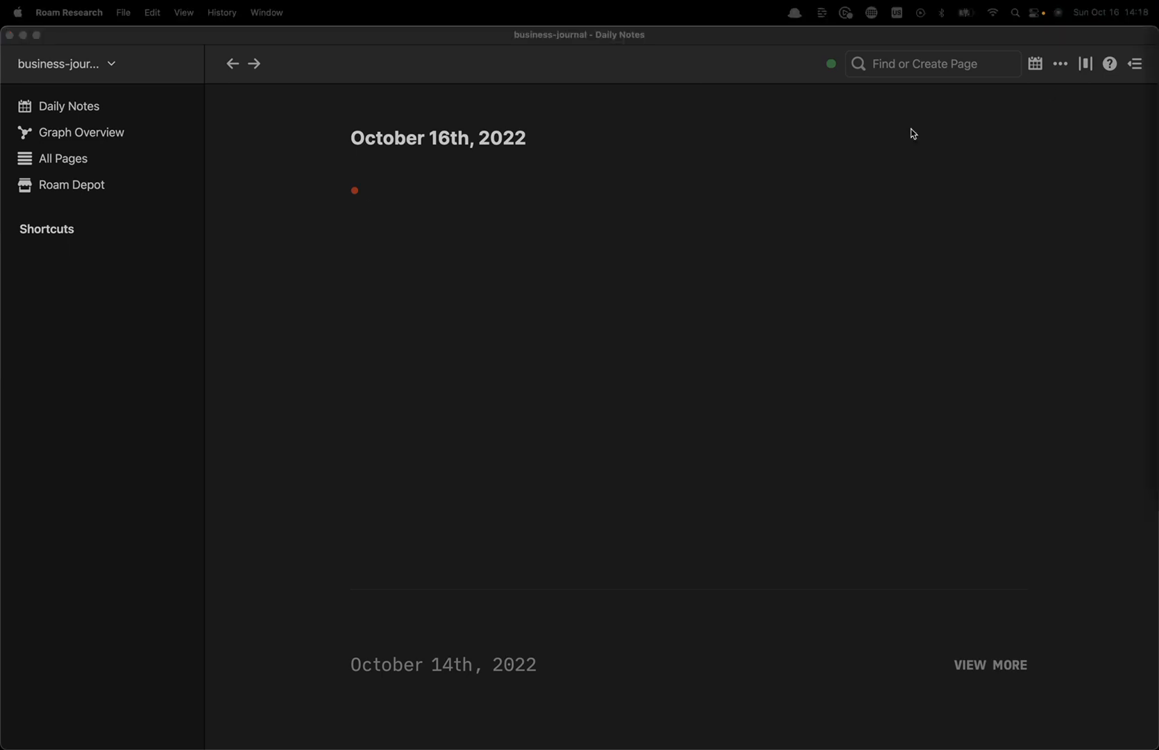
click(417, 195)
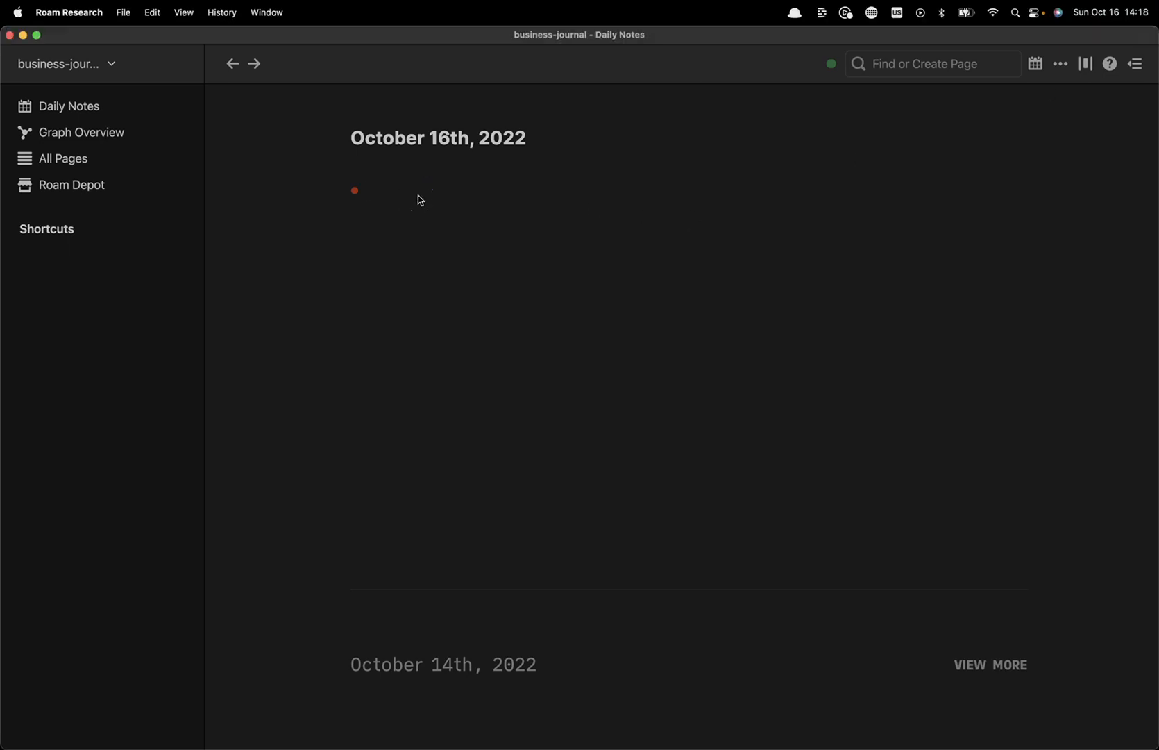
text(Setup)
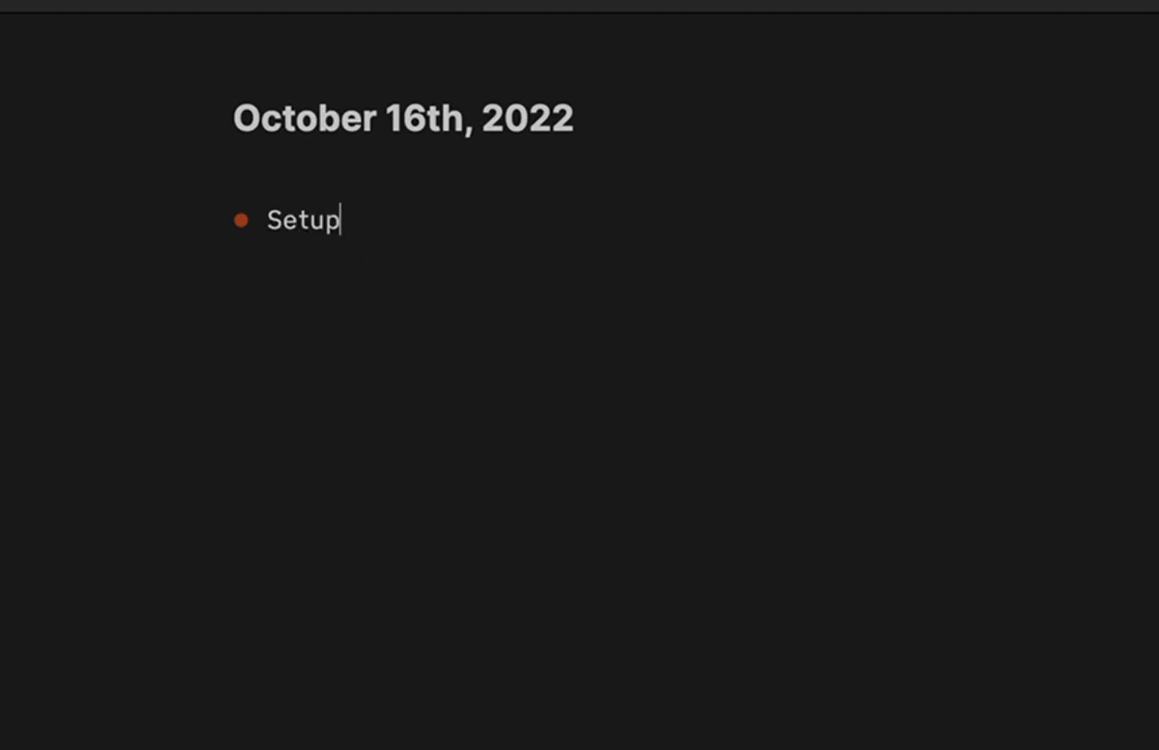
key(Return)
key(Tab)
text([[📅 meet]])
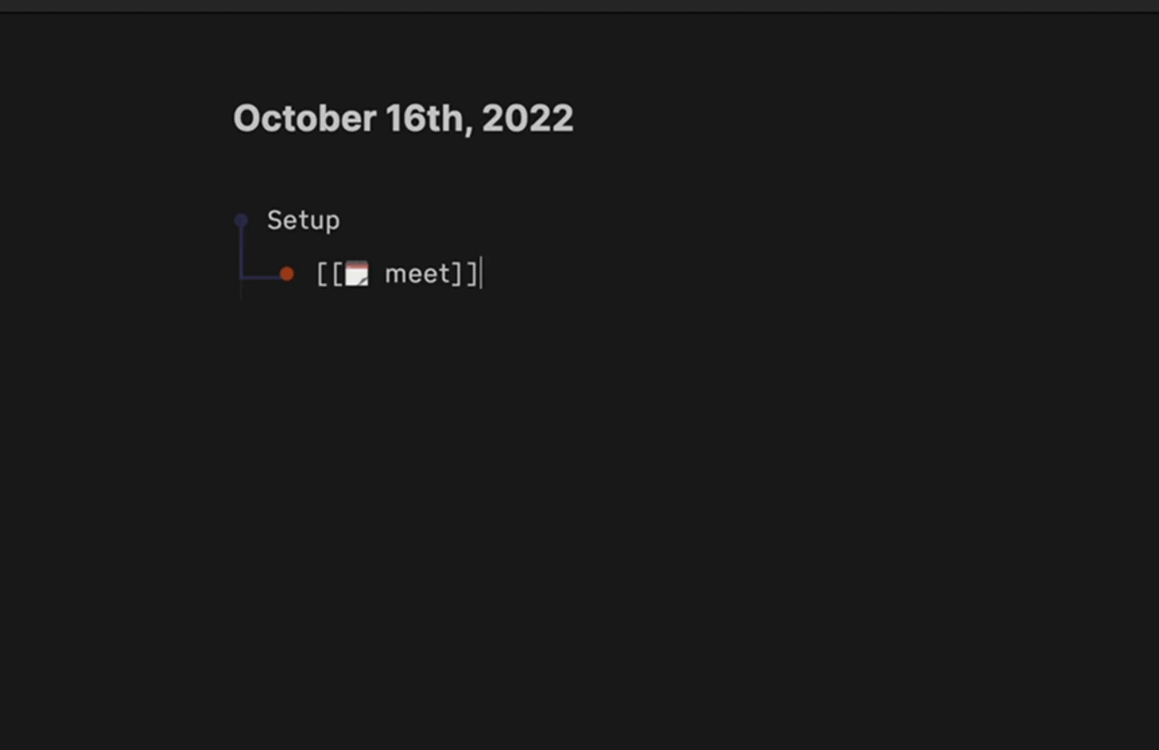
key(Left)
key(Left)
key(Left)
key(Left)
key(Left)
key(Left)
key(shift+Left)
key(Left)
key(shift+Left)
key(Right)
key(End)
Add the page references [[📫 next]], [[📪 processed]] and [[👥 people]] as further blocks nested under Setup
key(Return)
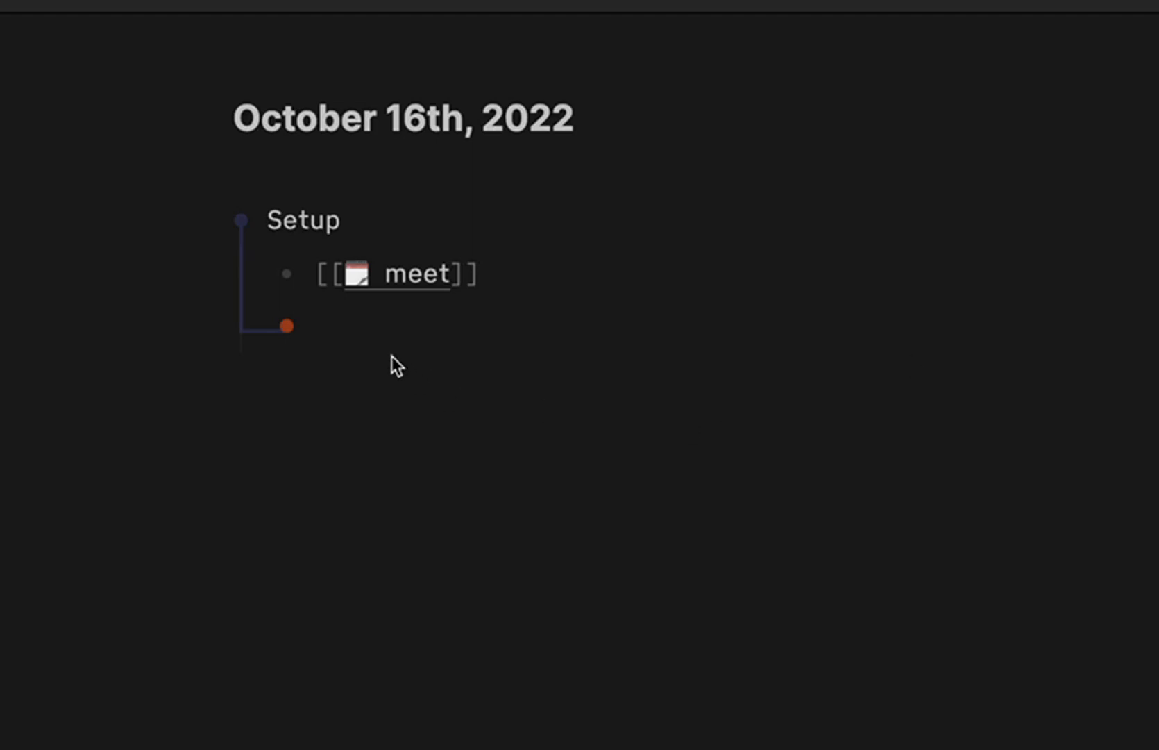
text([[📫 next]])
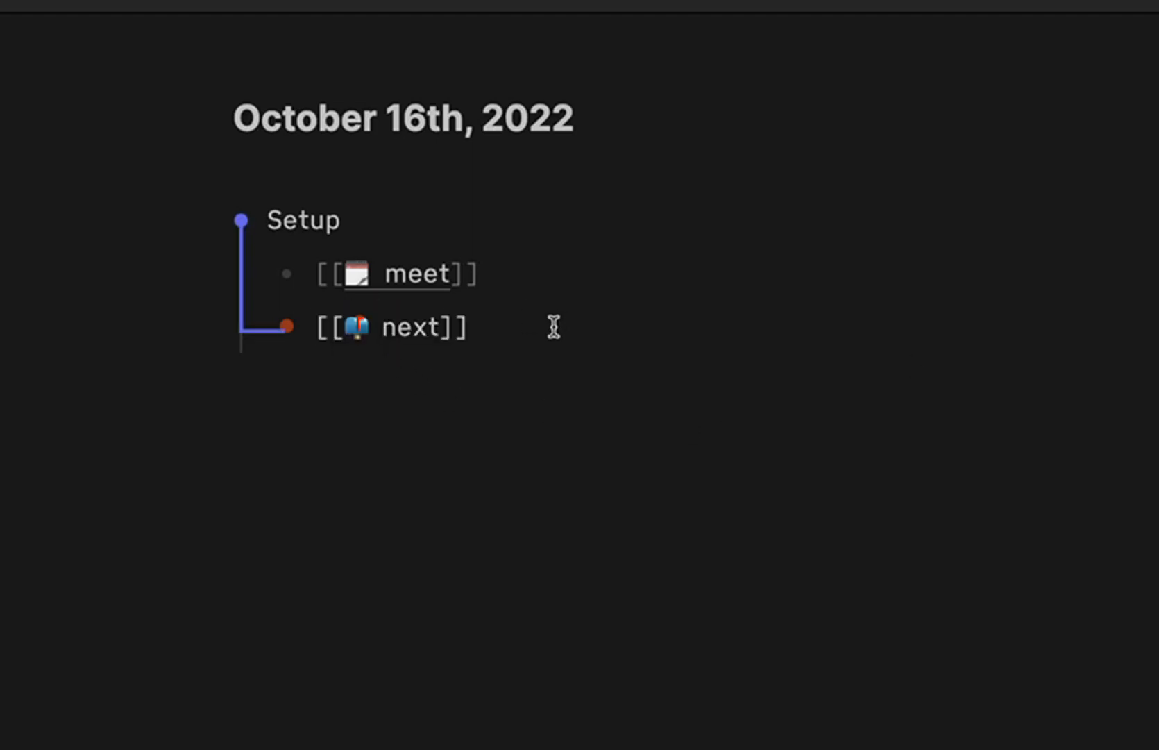
key(Return)
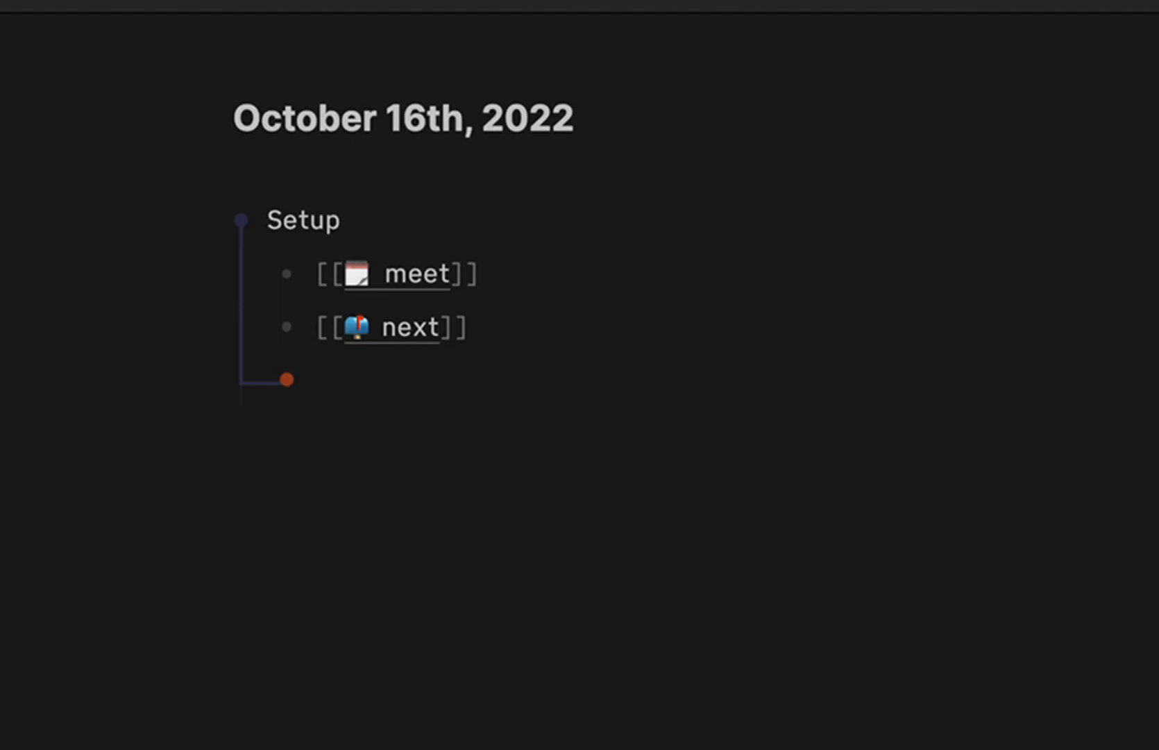
text([[📪 processed]])
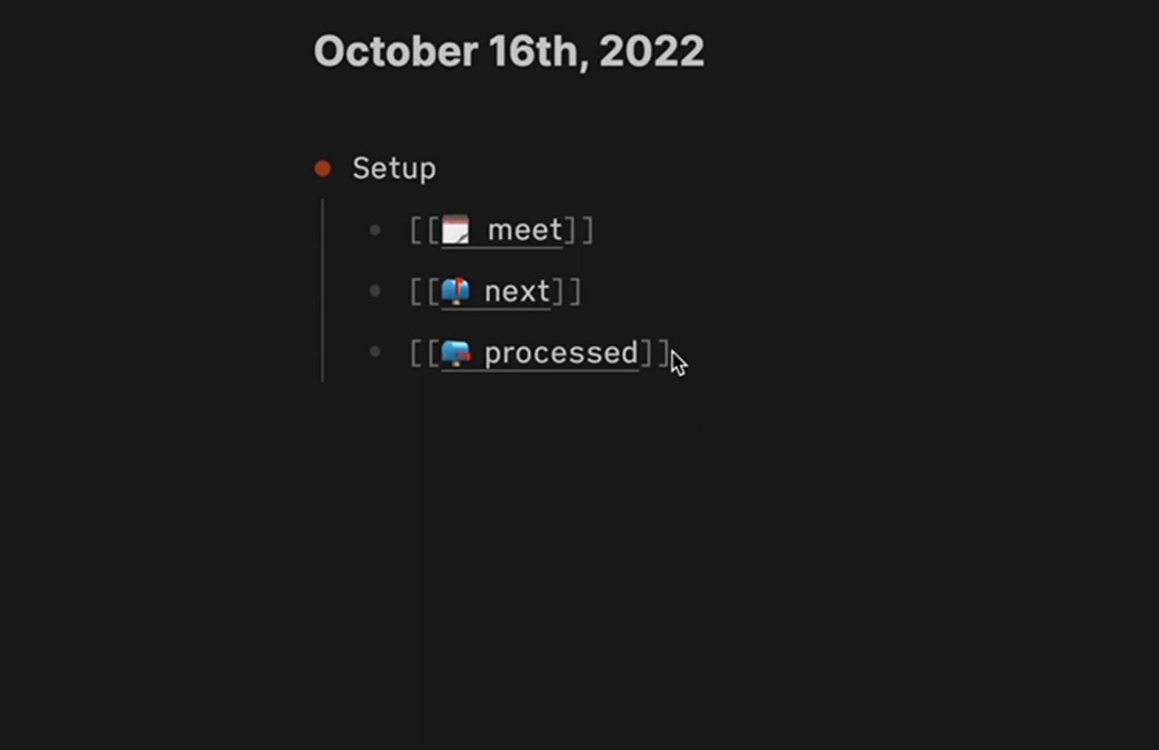
click(720, 347)
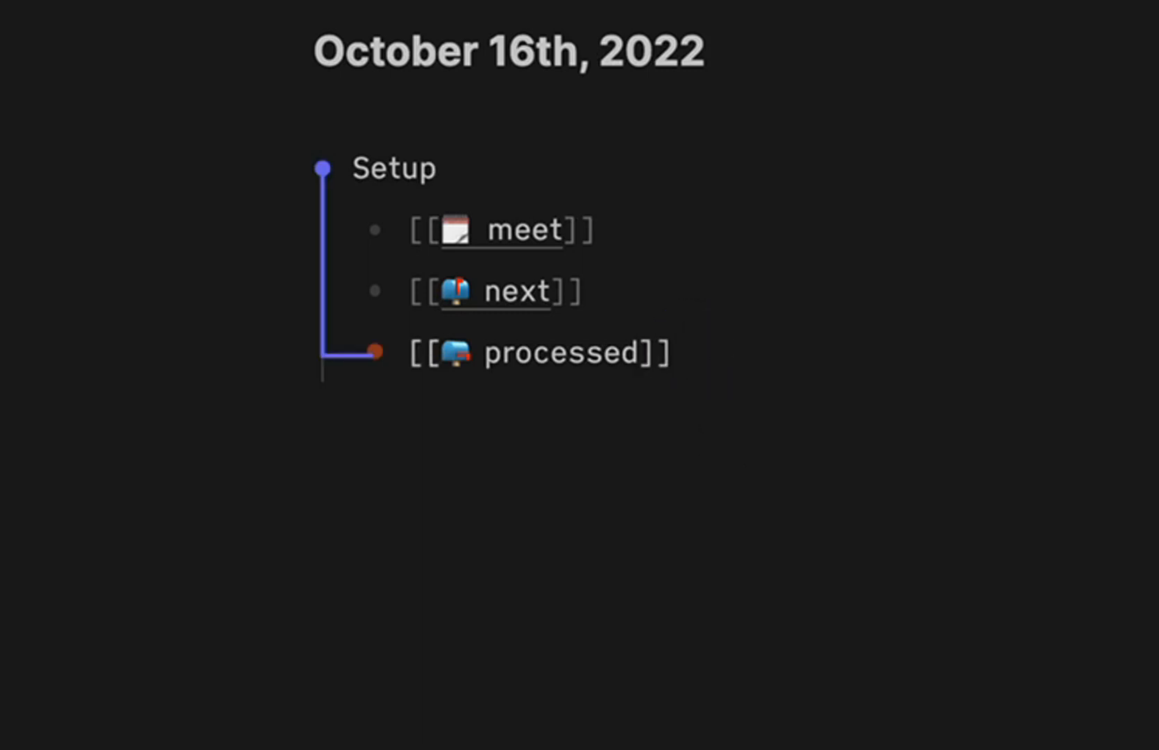
key(Return)
text([[👥 people]])
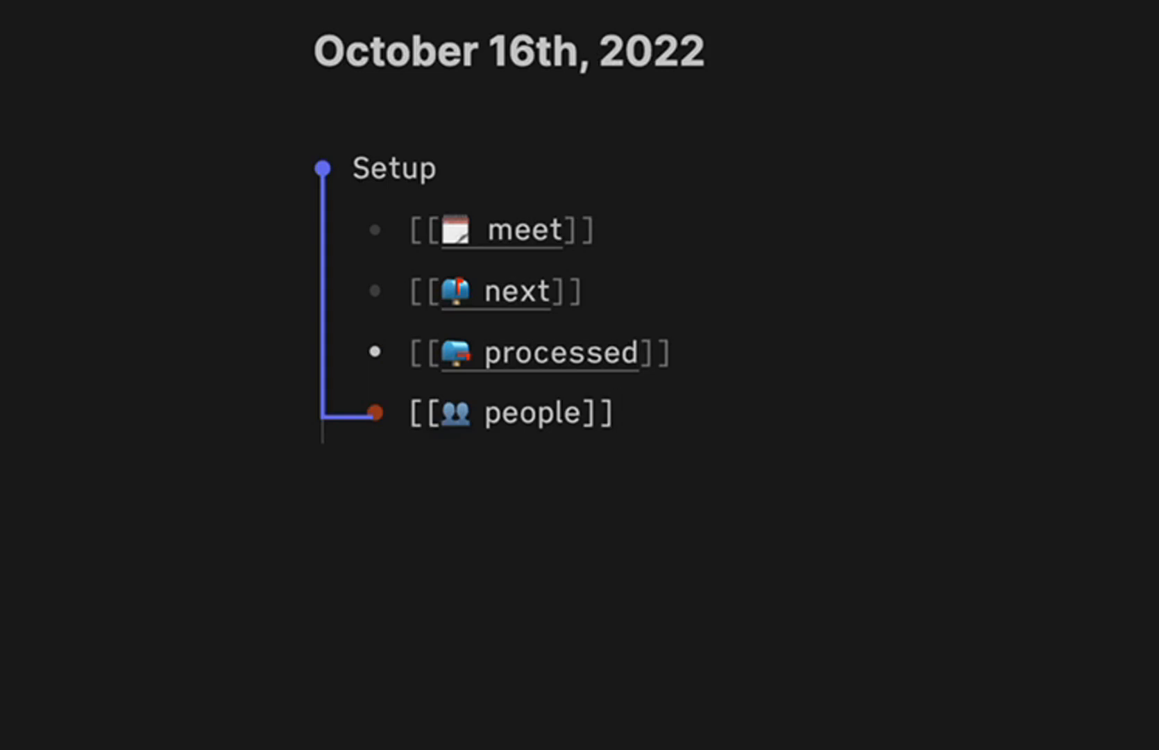
Insert a new block above Setup and fill it with the current time
key(Up)
key(Up)
key(Up)
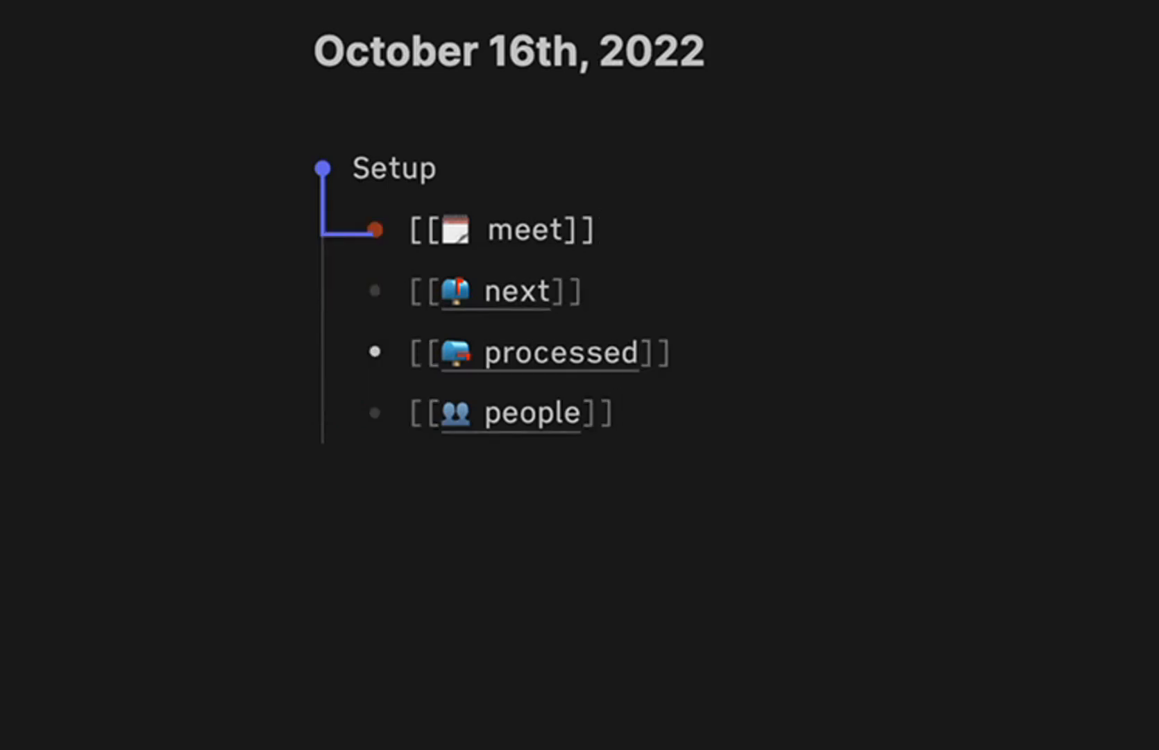
key(Up)
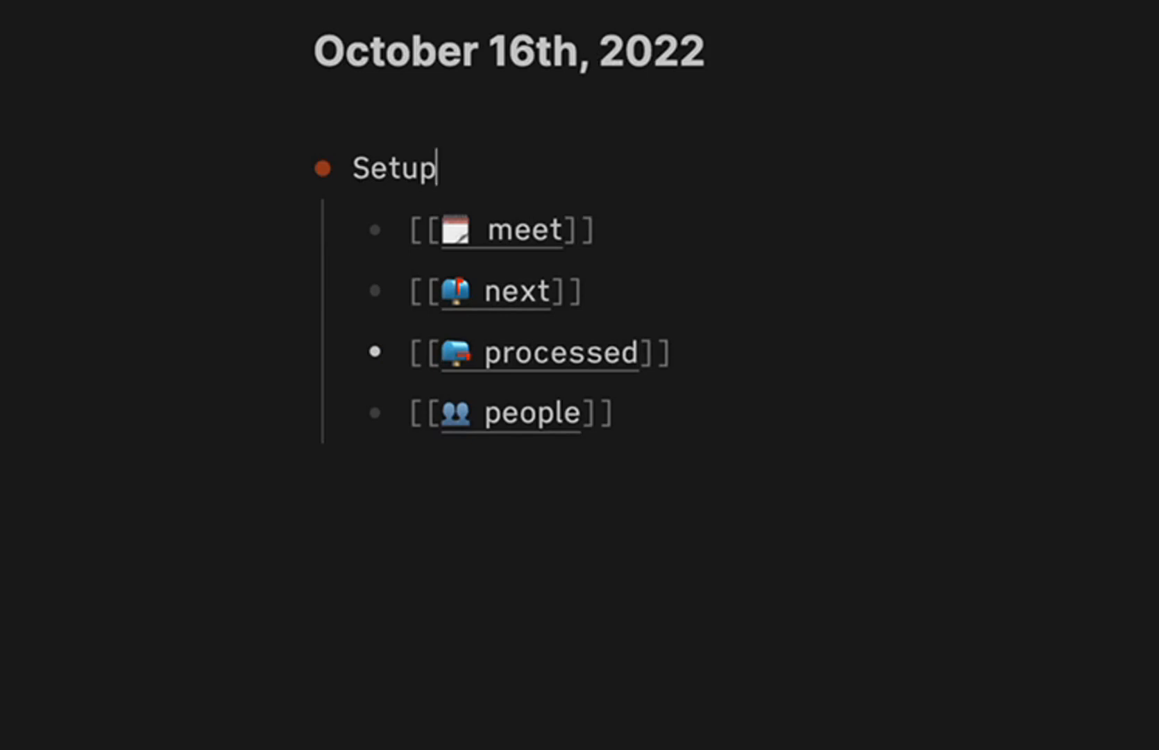
key(Return)
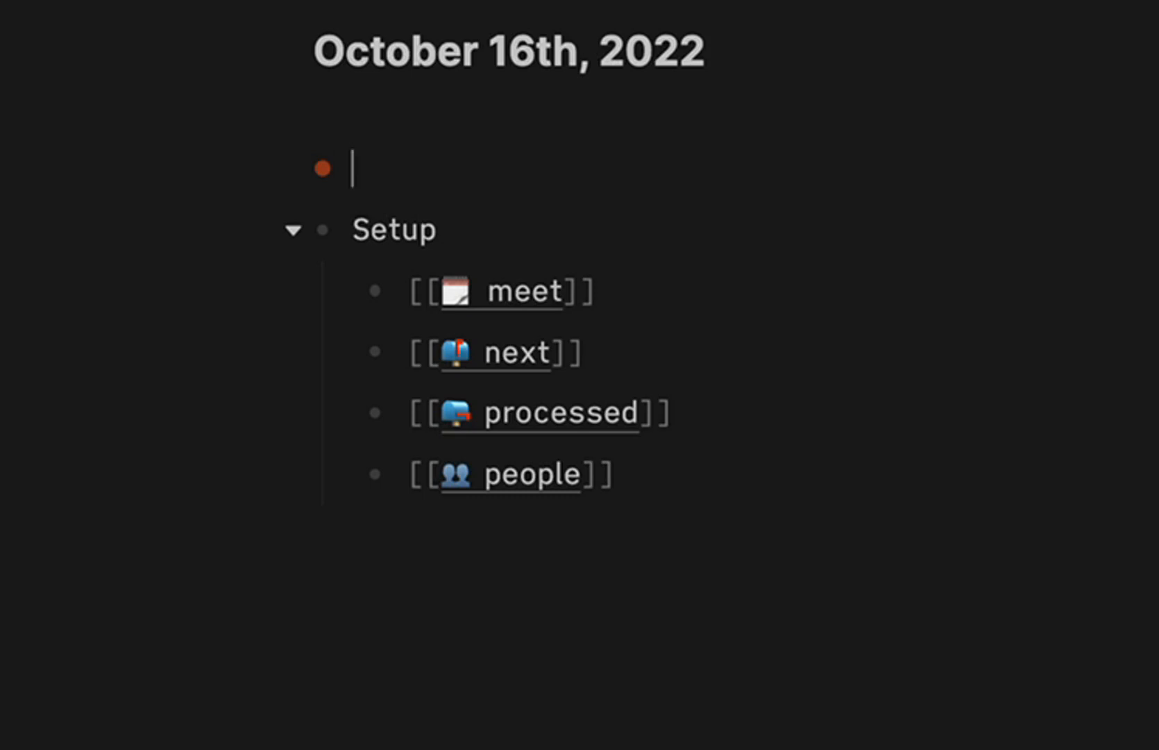
text(/time)
key(Return)
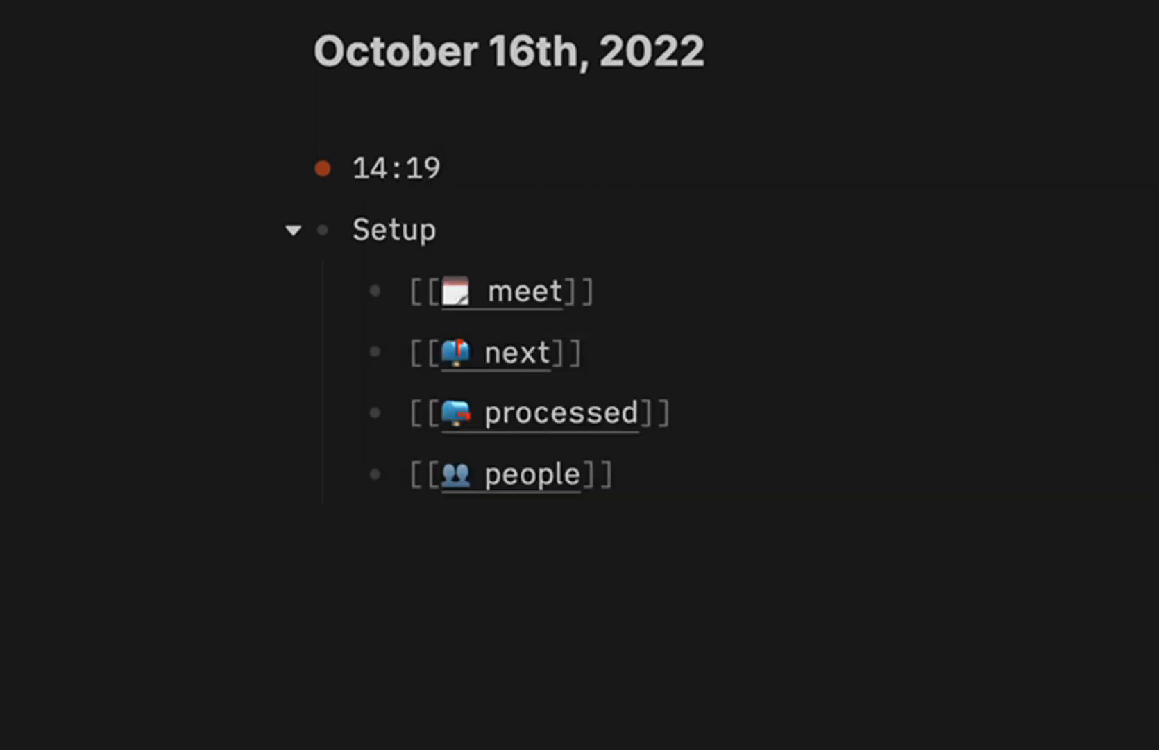
Nest a block under the time entry, tagged #[[🗓️ meet]] and followed by a page link with the attendee's full name
key(Return)
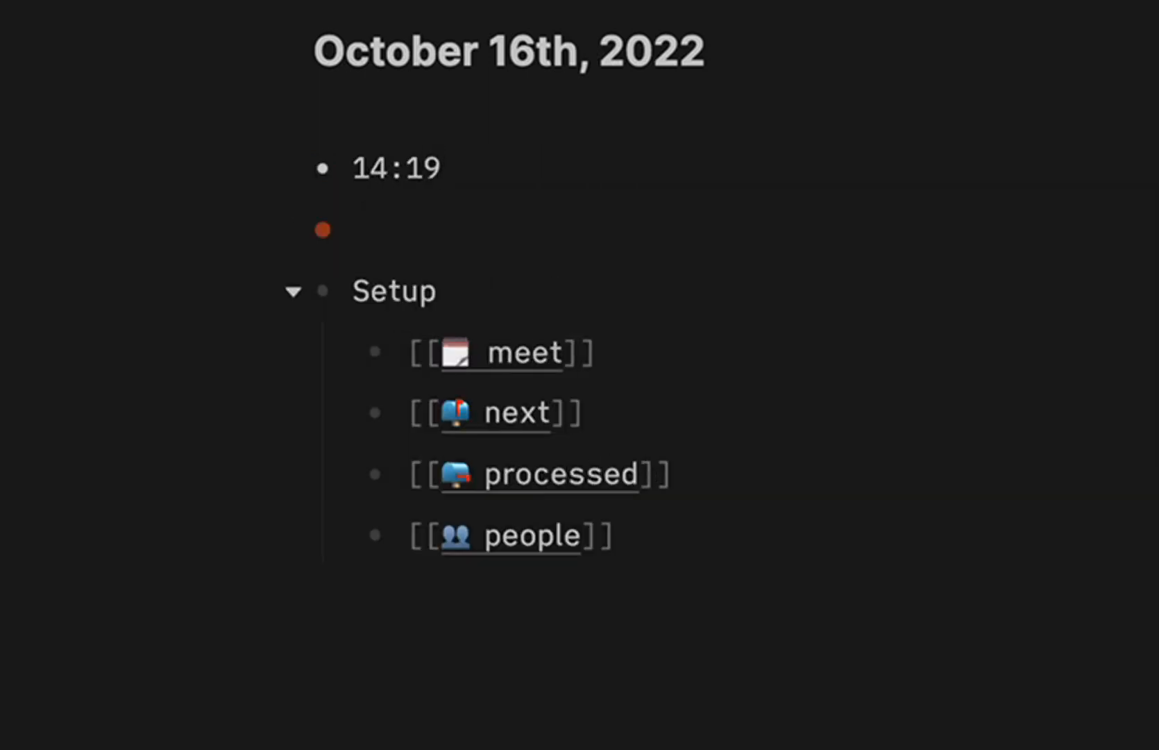
key(Tab)
text(#)
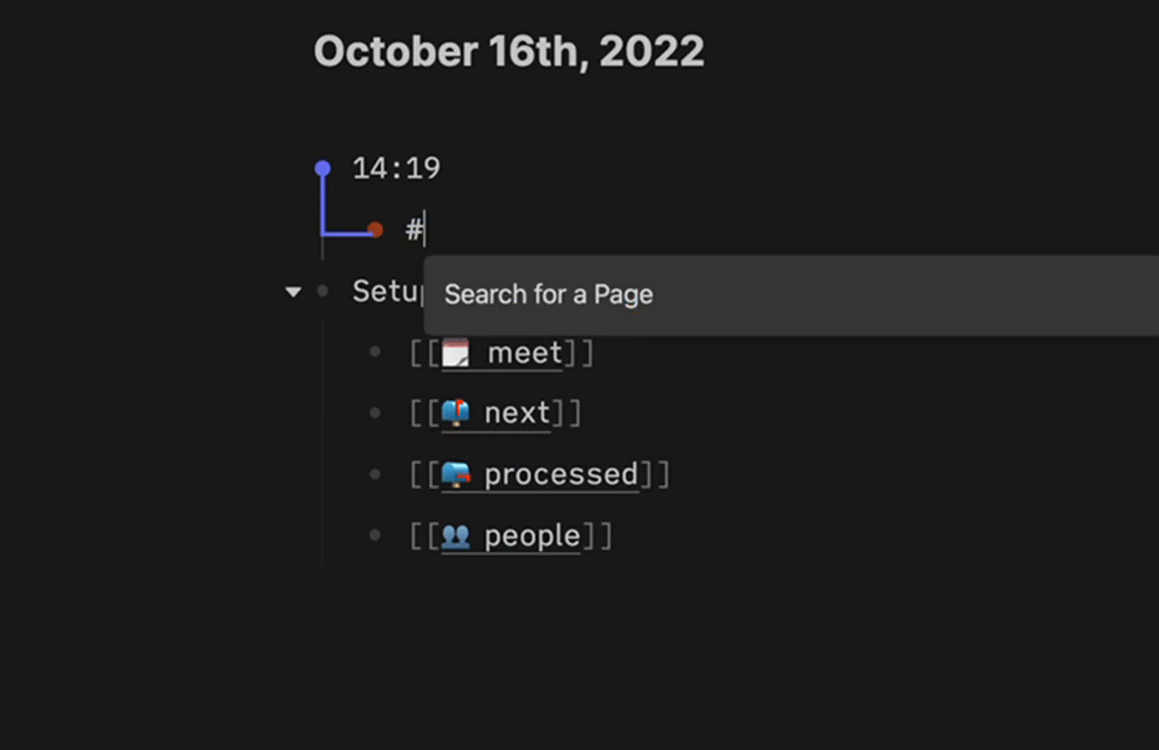
text([[meet)
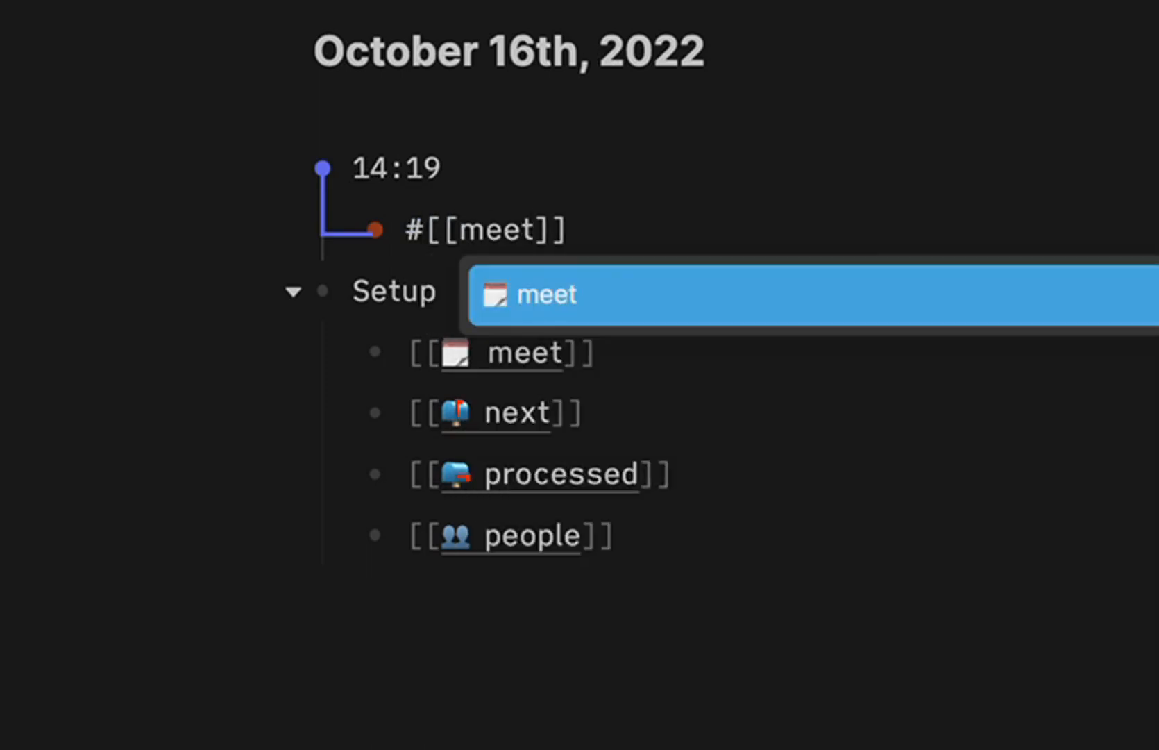
key(Return)
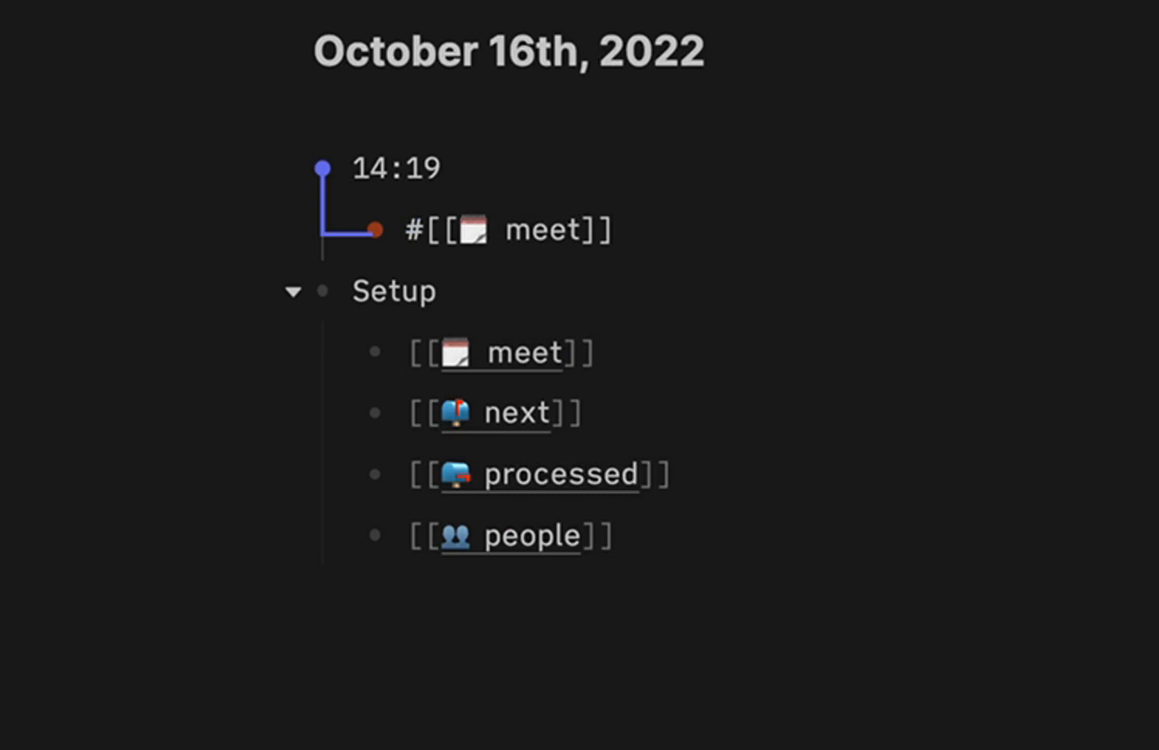
text([[Fr)
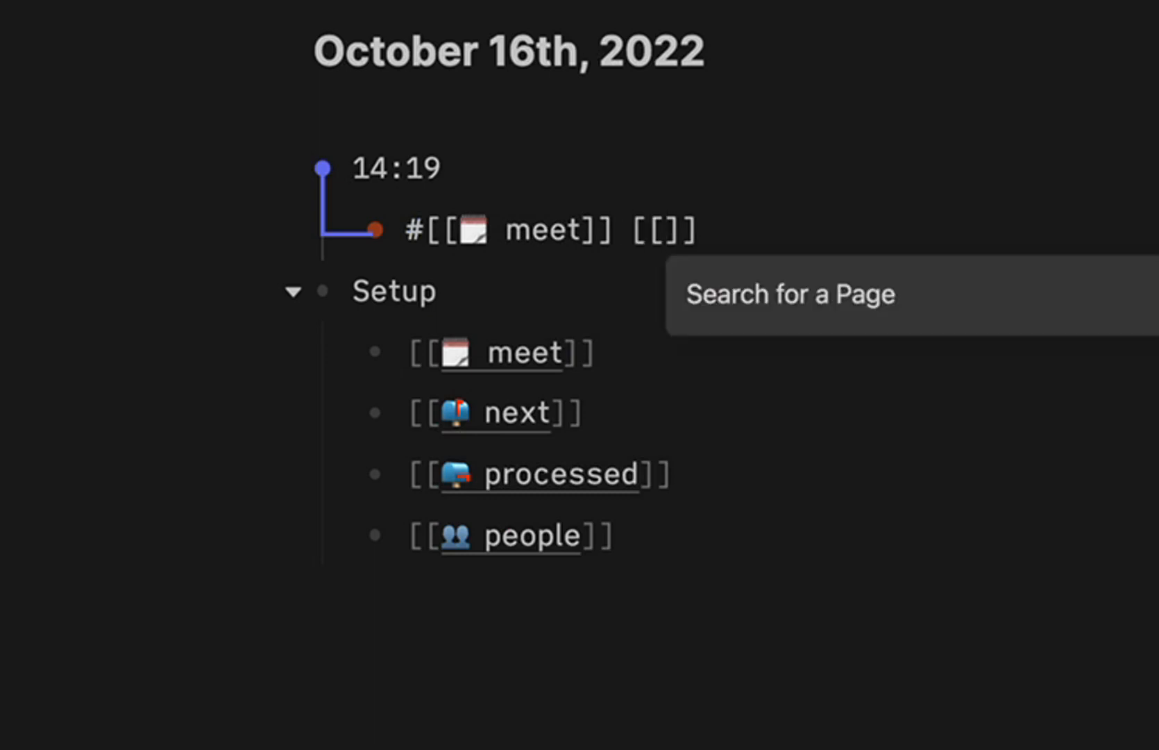
text(ed Flint)
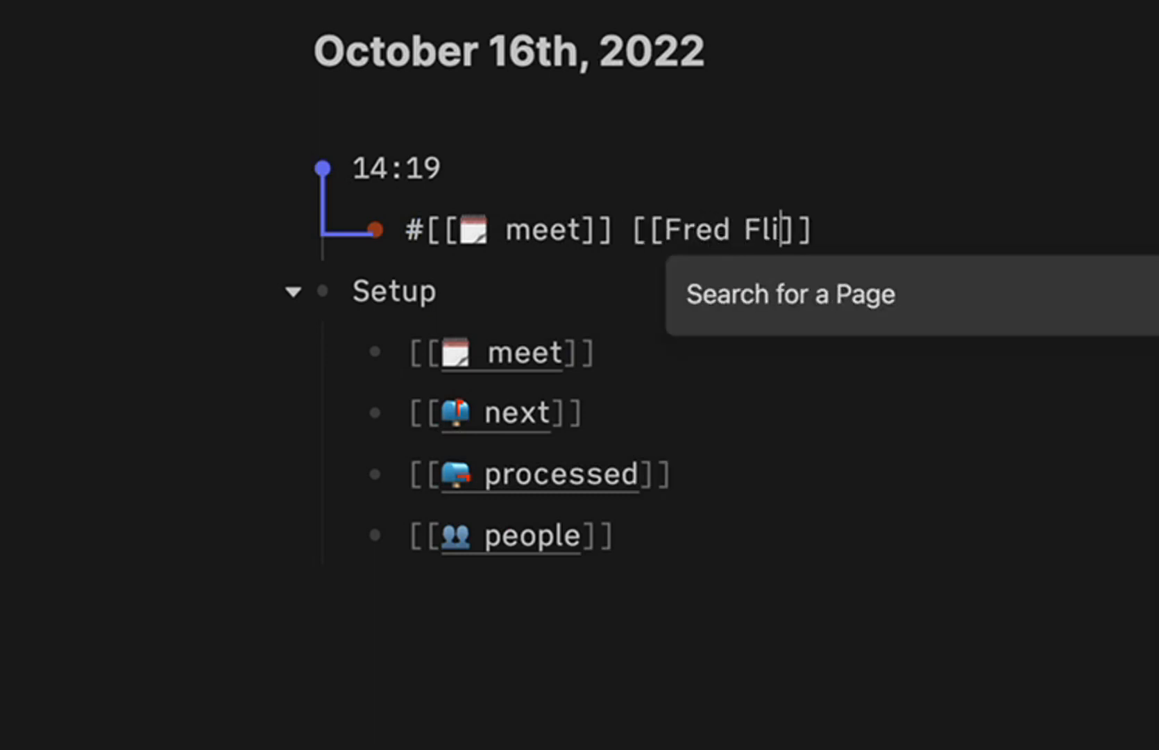
text(stone)
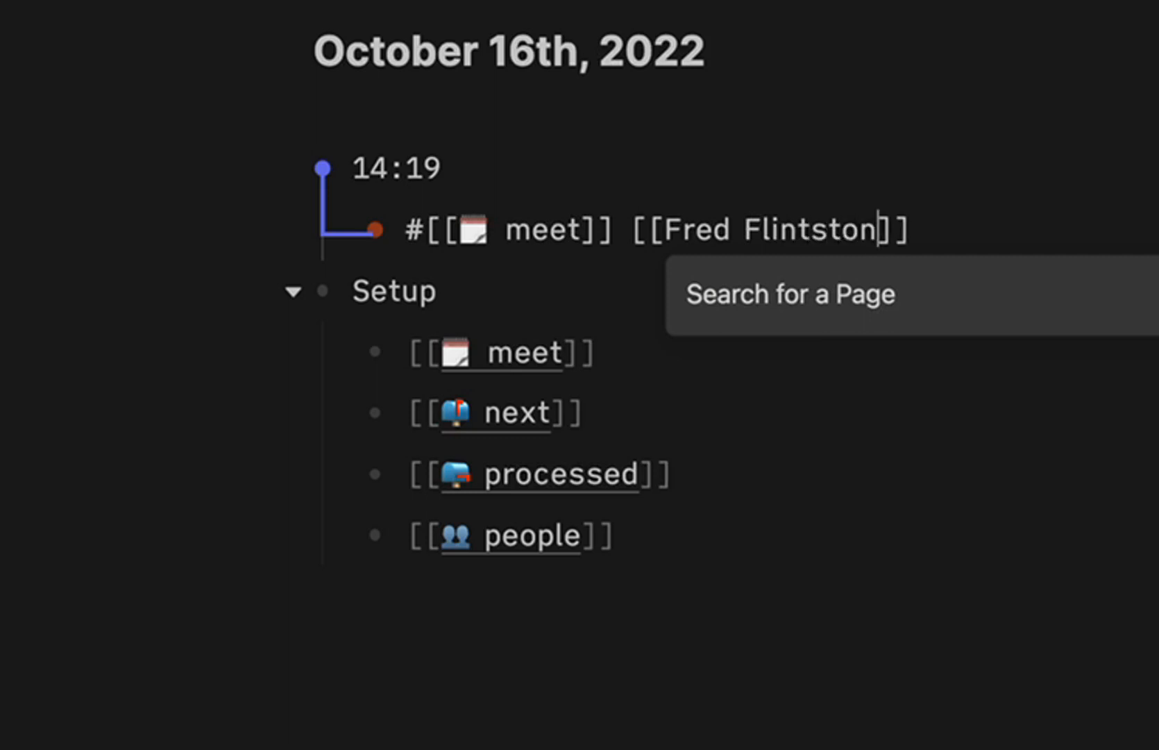
key(End)
Add "Meeting topic 1" and "Meeting topic 2" as blocks nested under the meeting entry
key(Return)
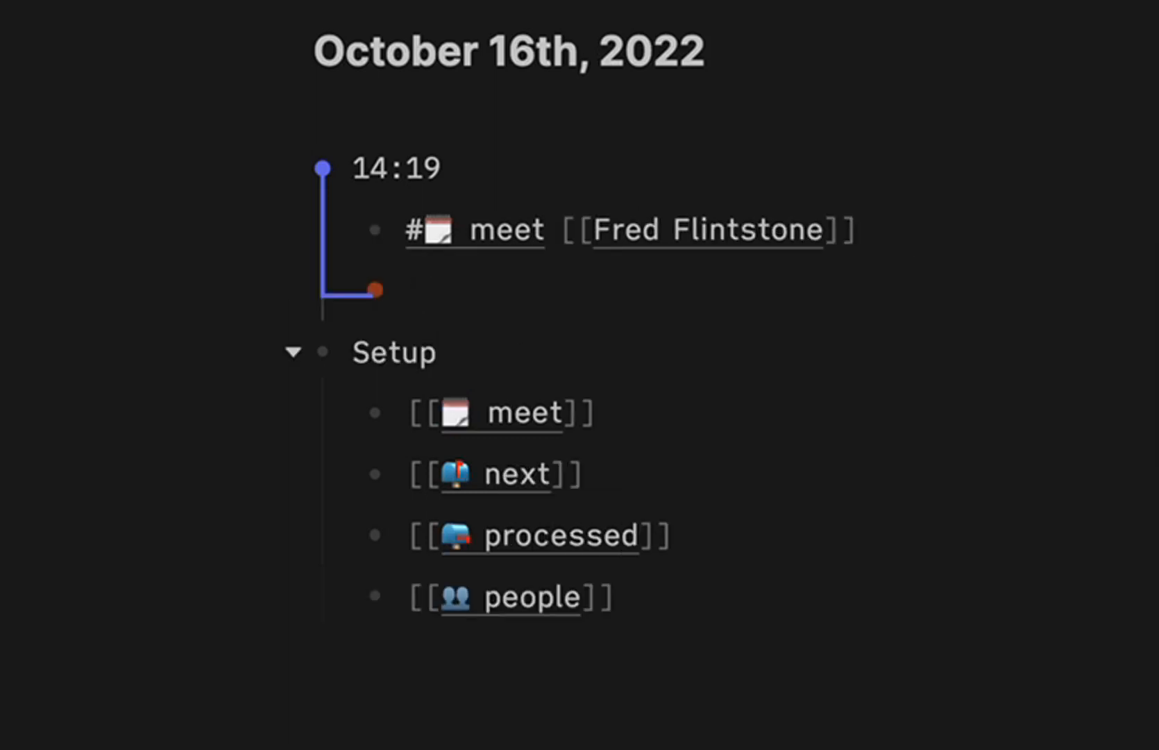
key(Tab)
text(Meeting topi)
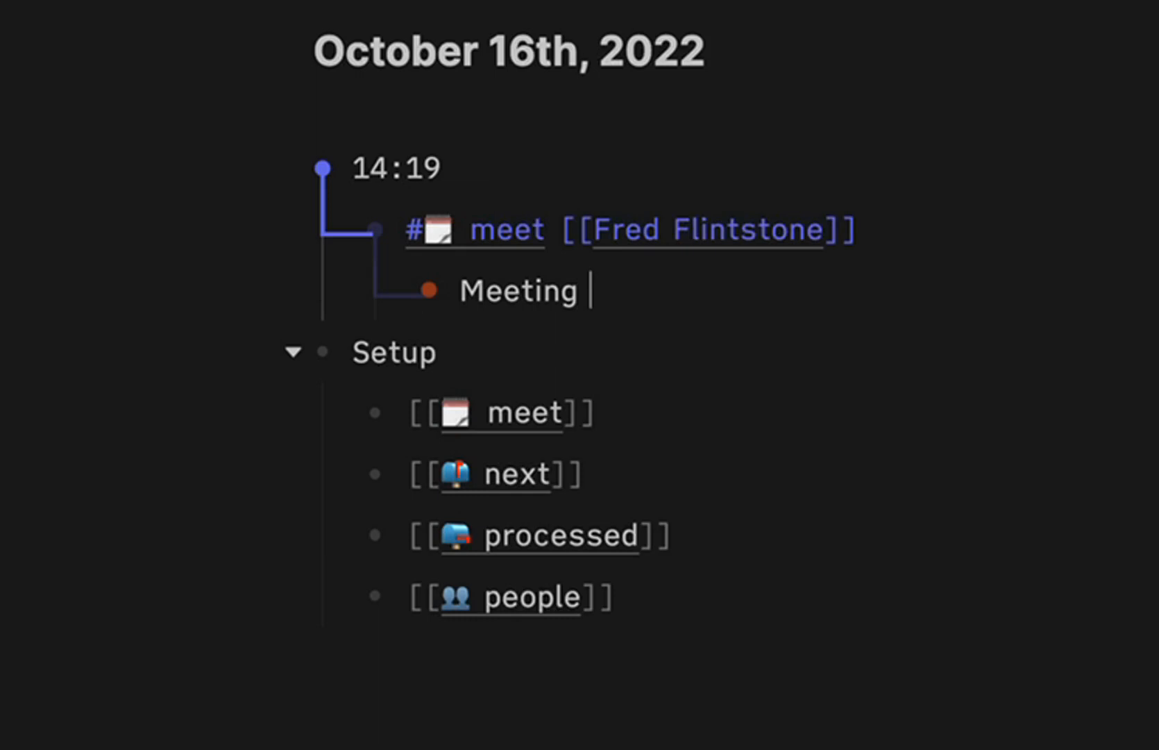
key(BackSpace)
key(BackSpace)
key(BackSpace)
key(BackSpace)
text(T)
key(BackSpace)
text(topic 1)
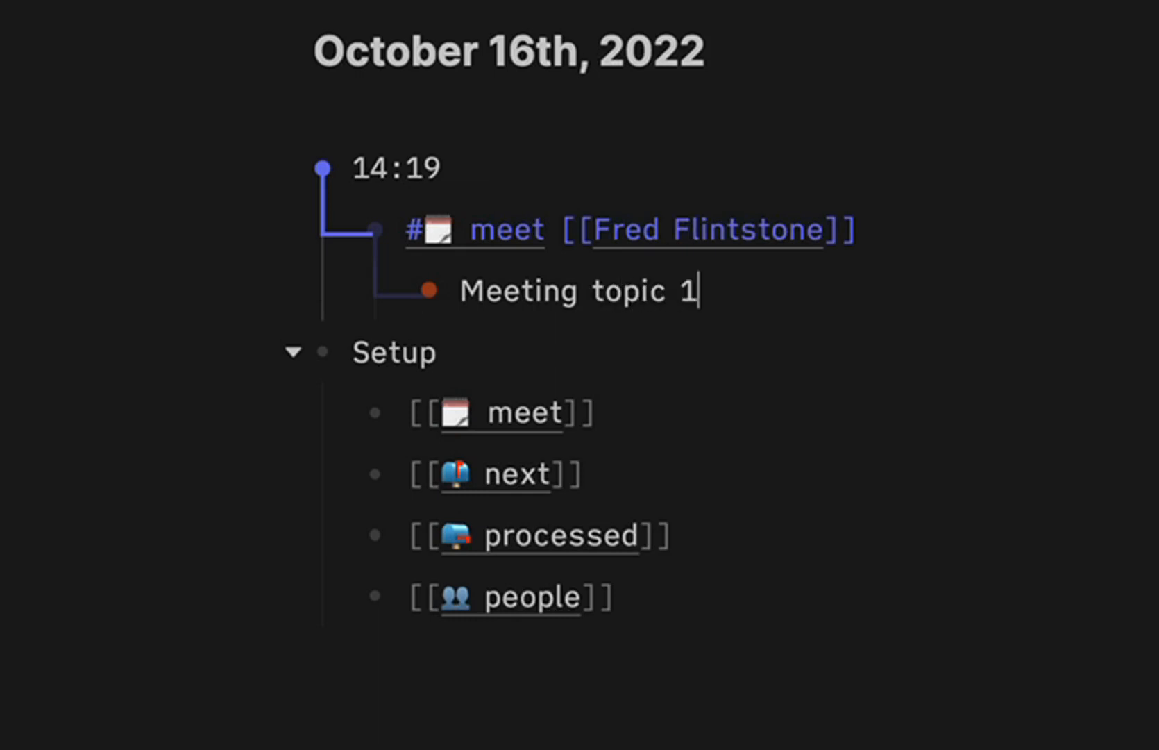
key(Return)
text(Meeting topi)
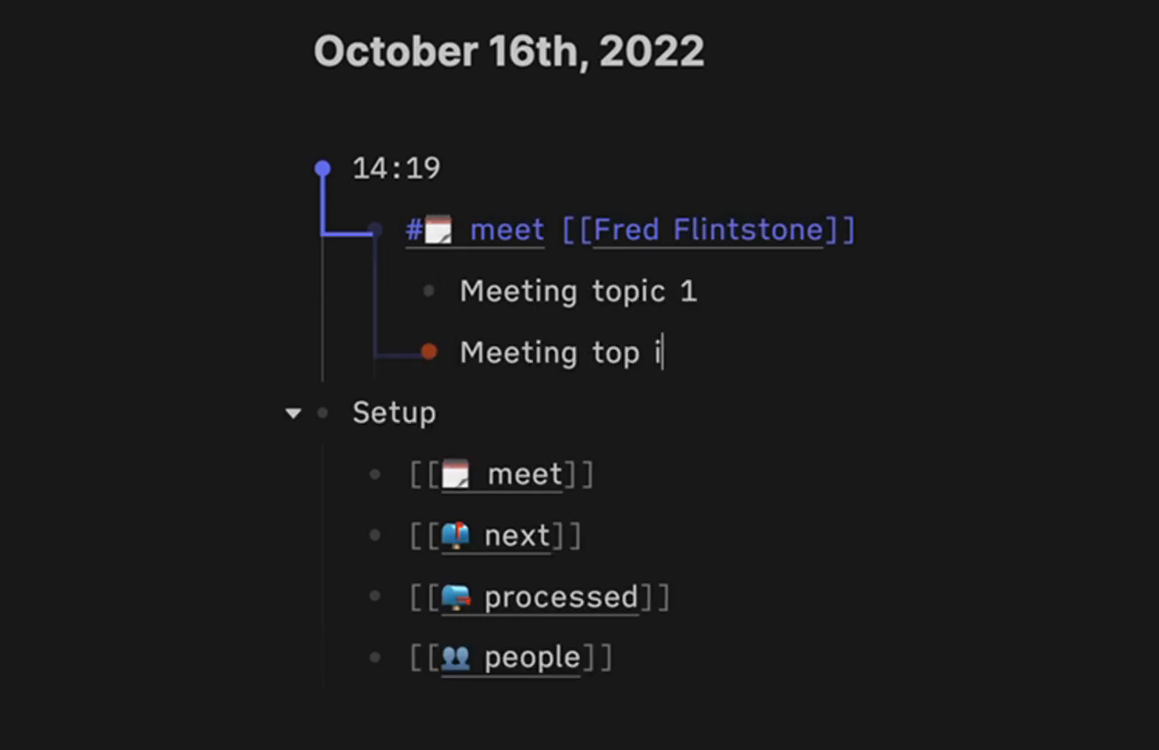
key(BackSpace)
text(ic 2)
Below Meeting topic 2, add a block tagged #[[📫 next]] with a page link to the follow-up contact's full name, and nest an empty block under it
key(Return)
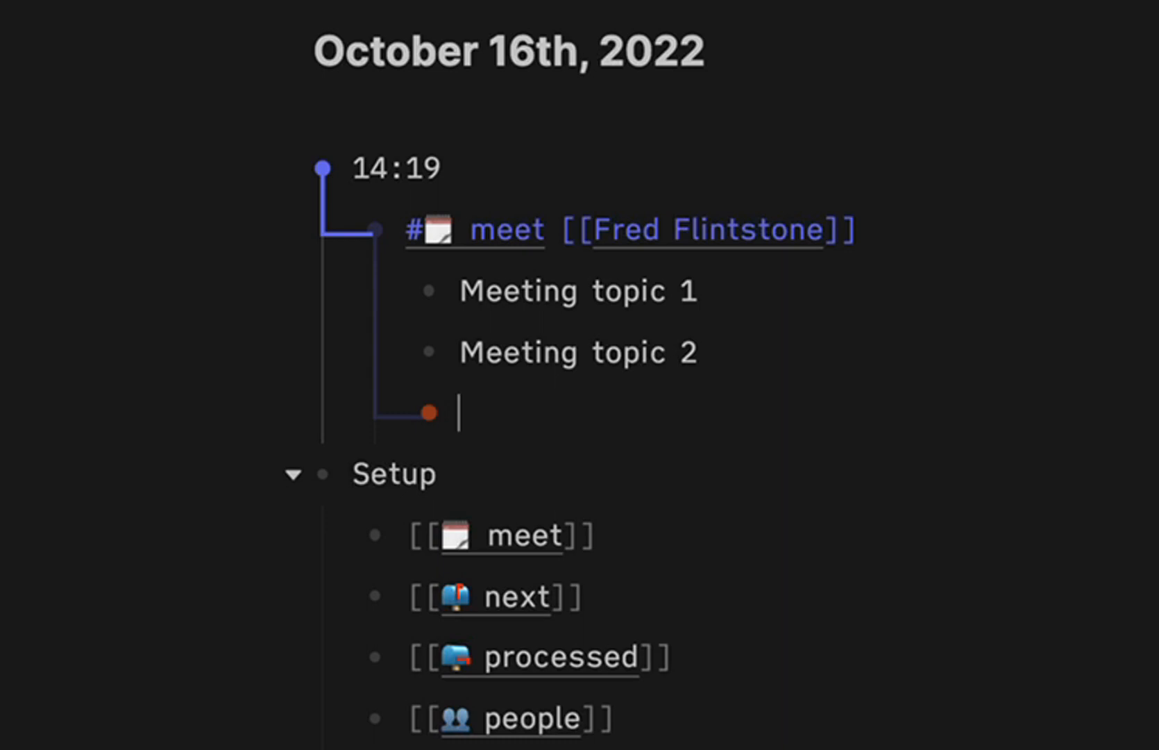
text(#[[m)
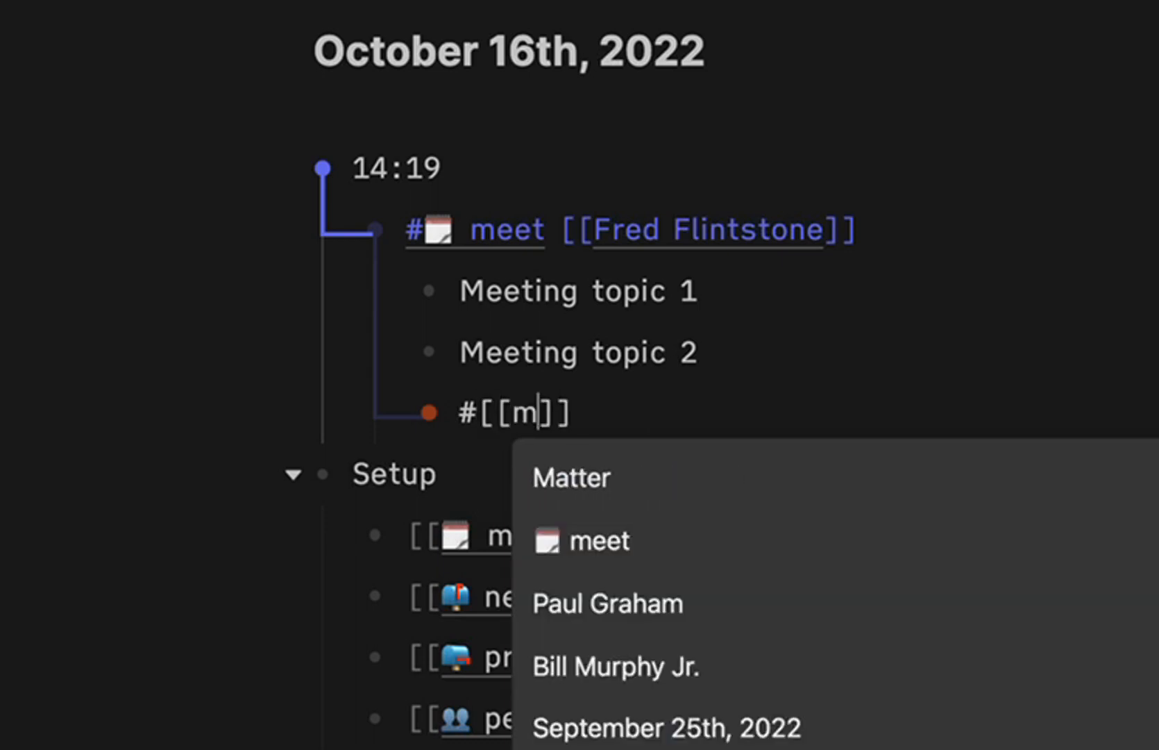
key(BackSpace)
text(next)
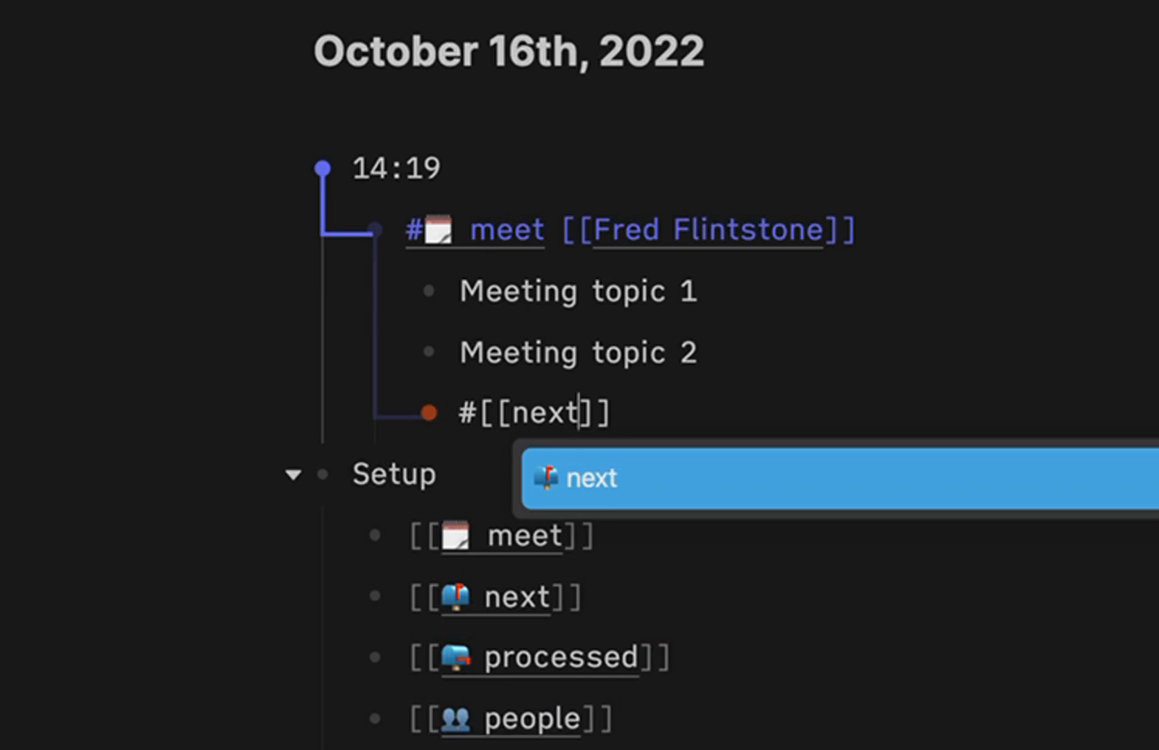
key(Return)
key(Return)
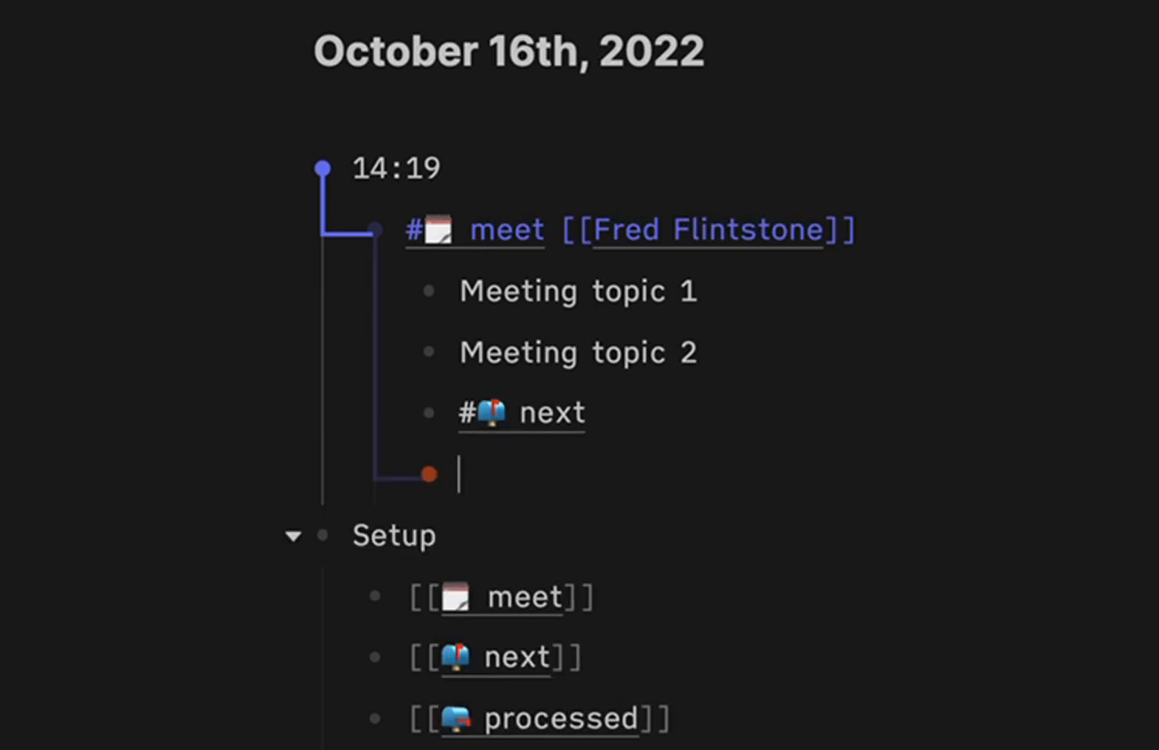
key(BackSpace)
text([[Barn)
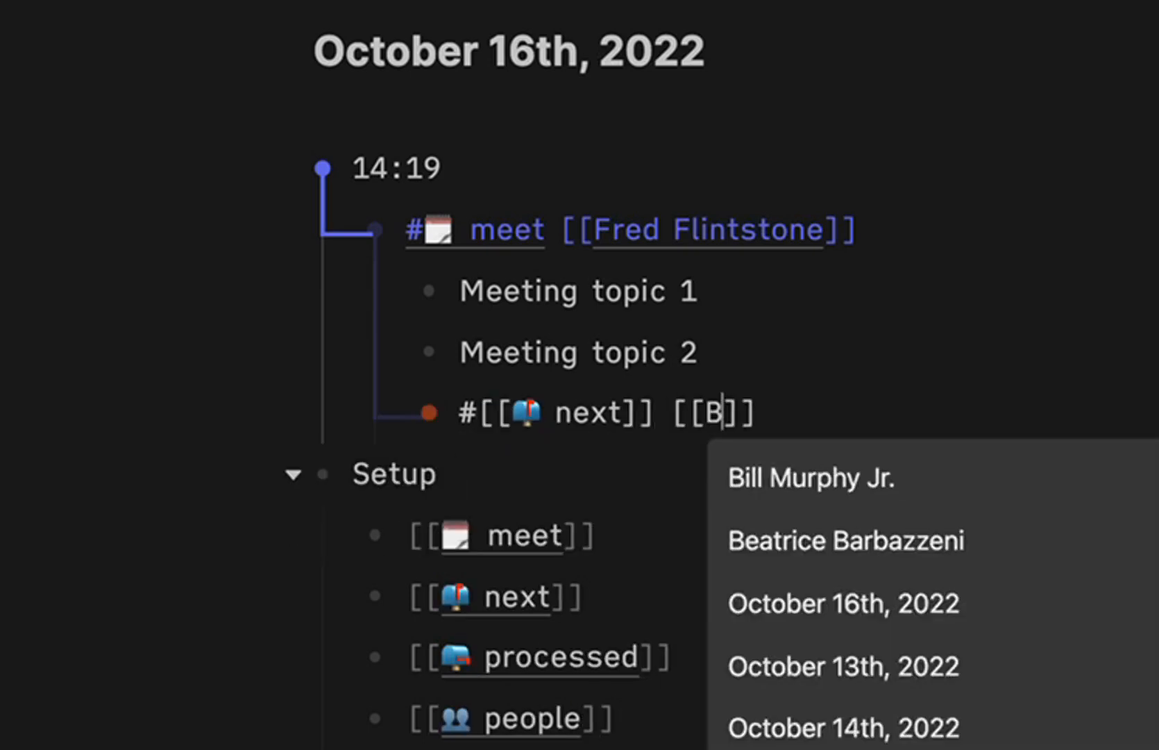
text(ey Rub)
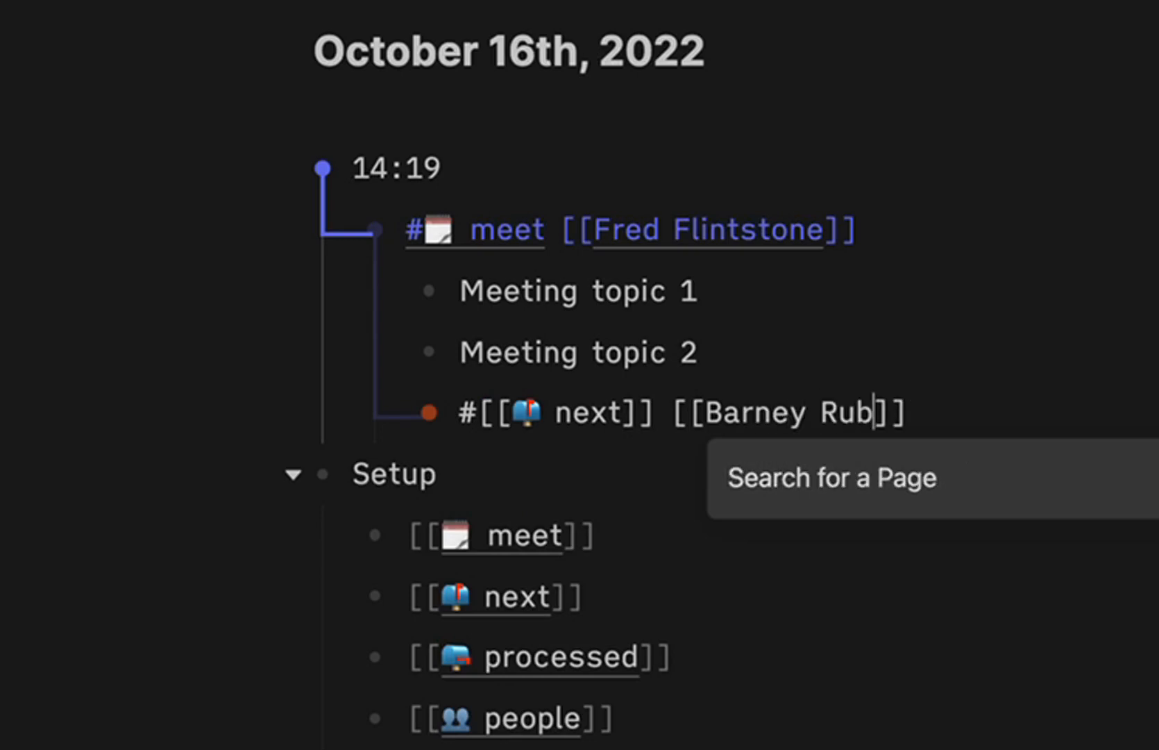
text(ble)
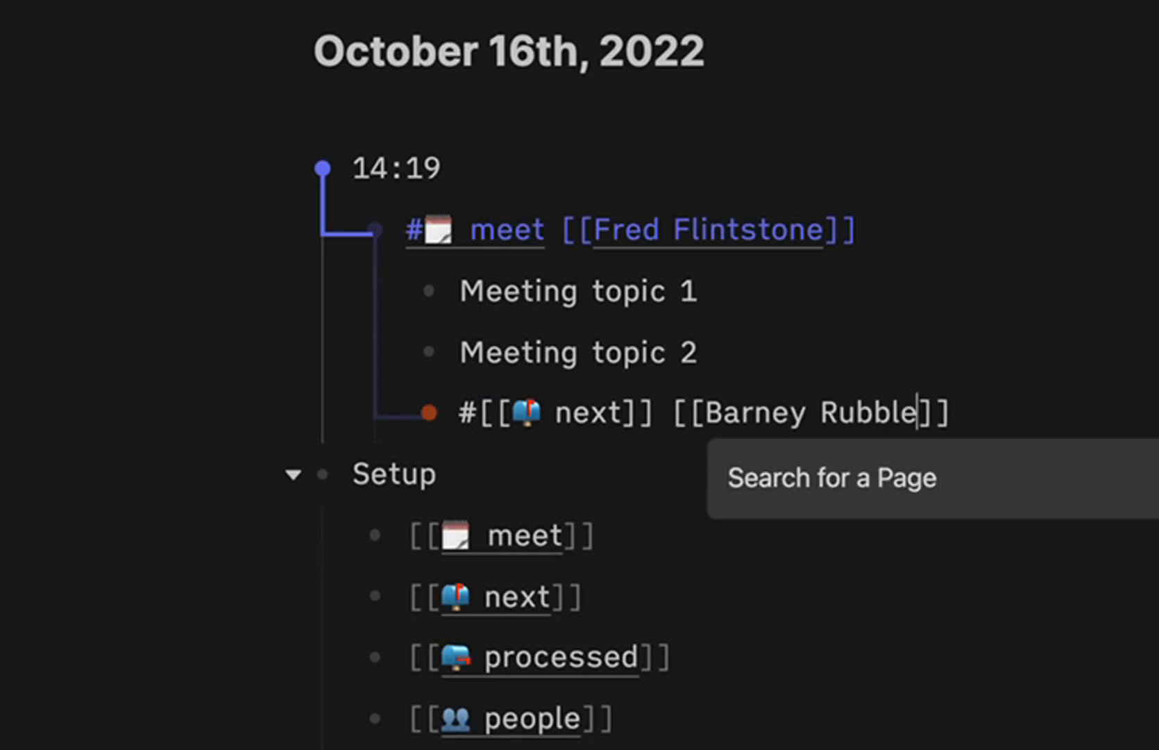
key(End)
key(Return)
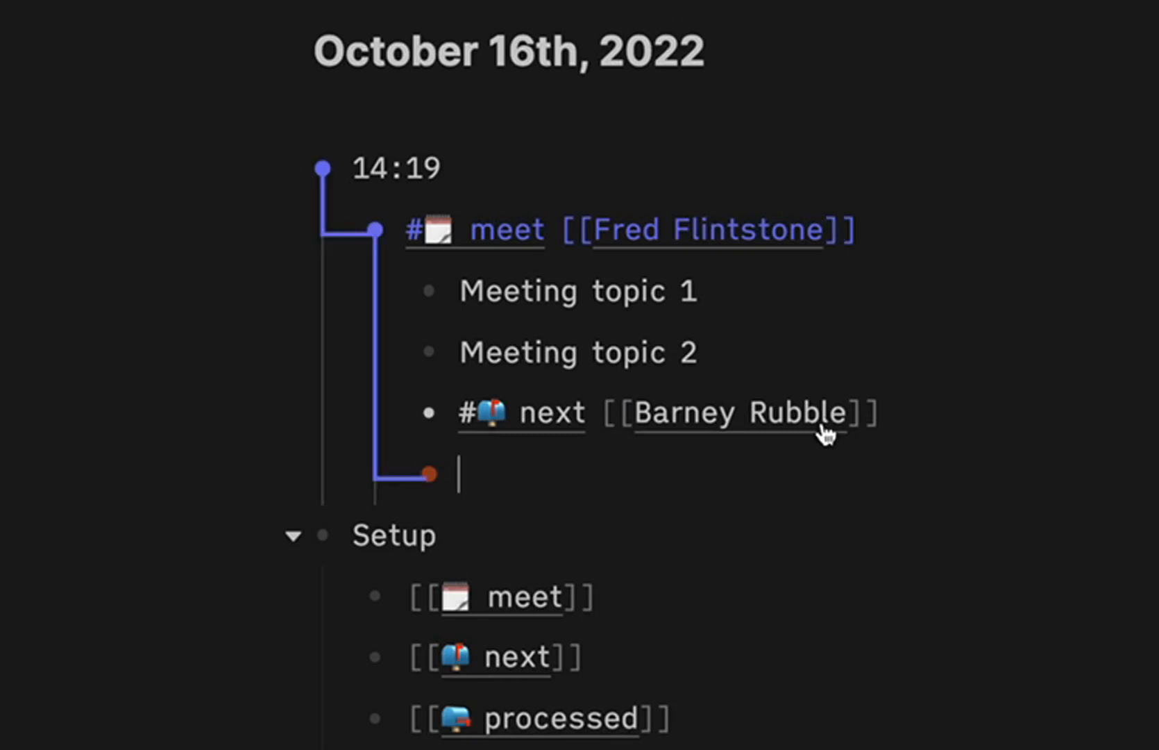
key(Tab)
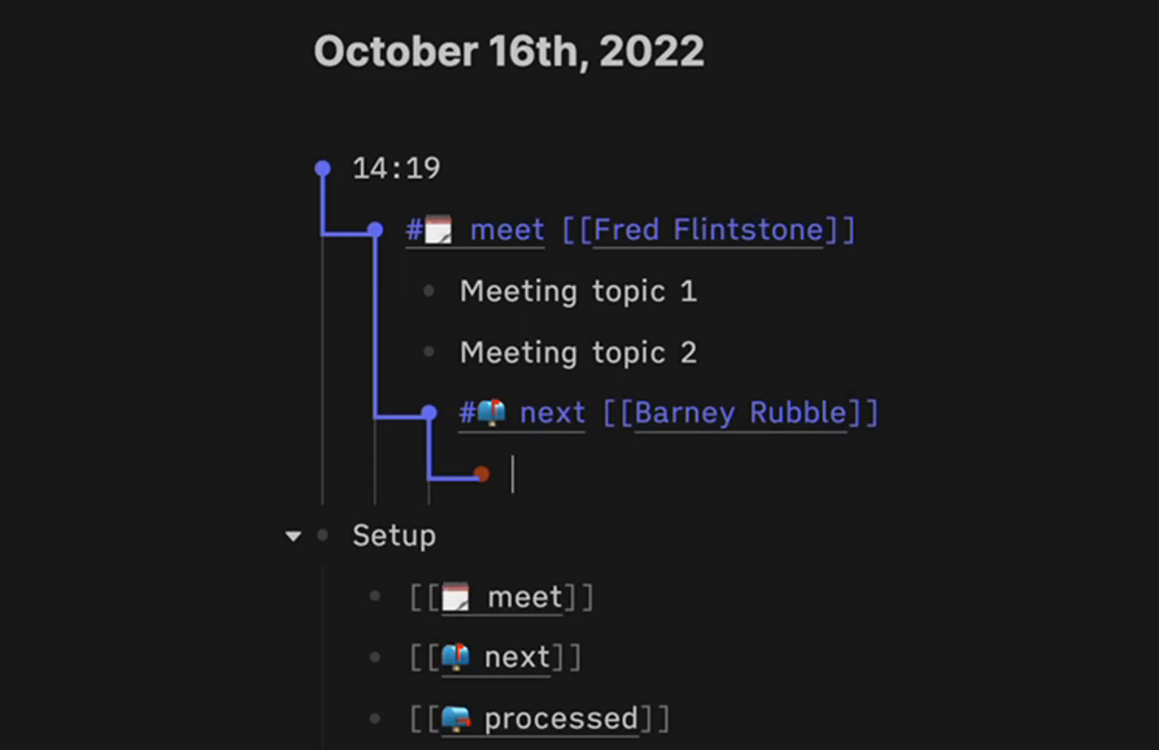
Fill the empty block under the follow-up item with a note to tell the contact about the new policy
text(tell bar)
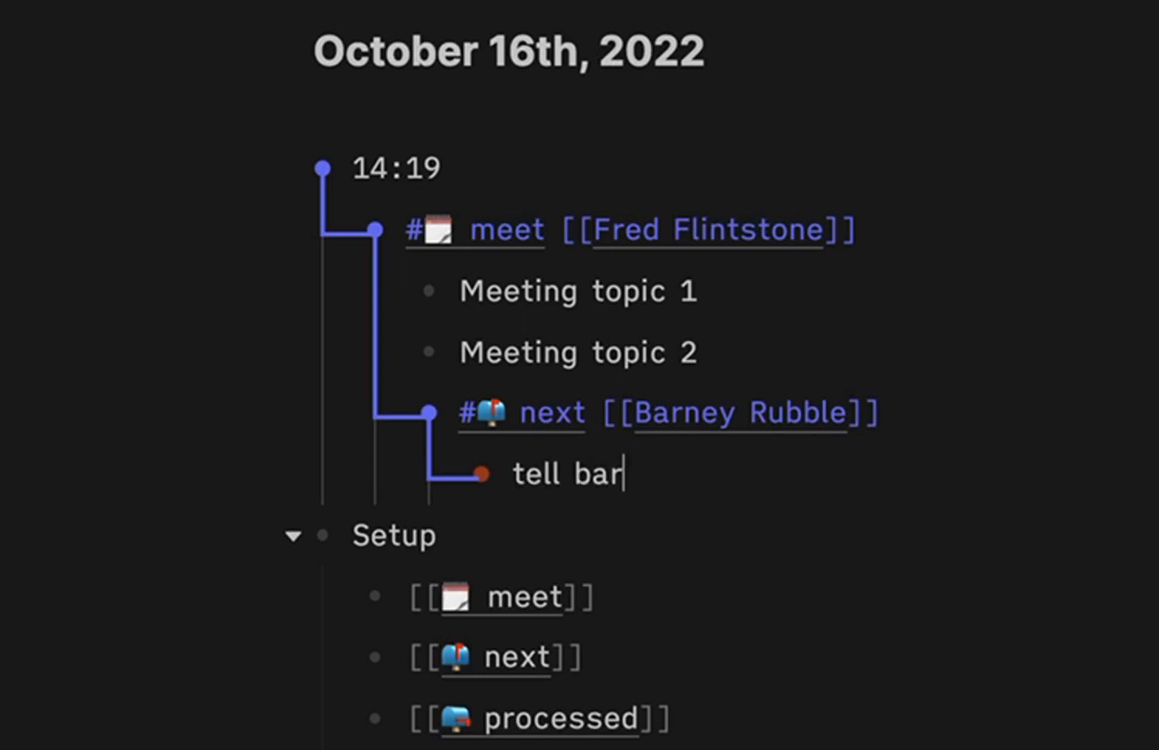
text(ney about the tne)
key(BackSpace)
key(BackSpace)
key(BackSpace)
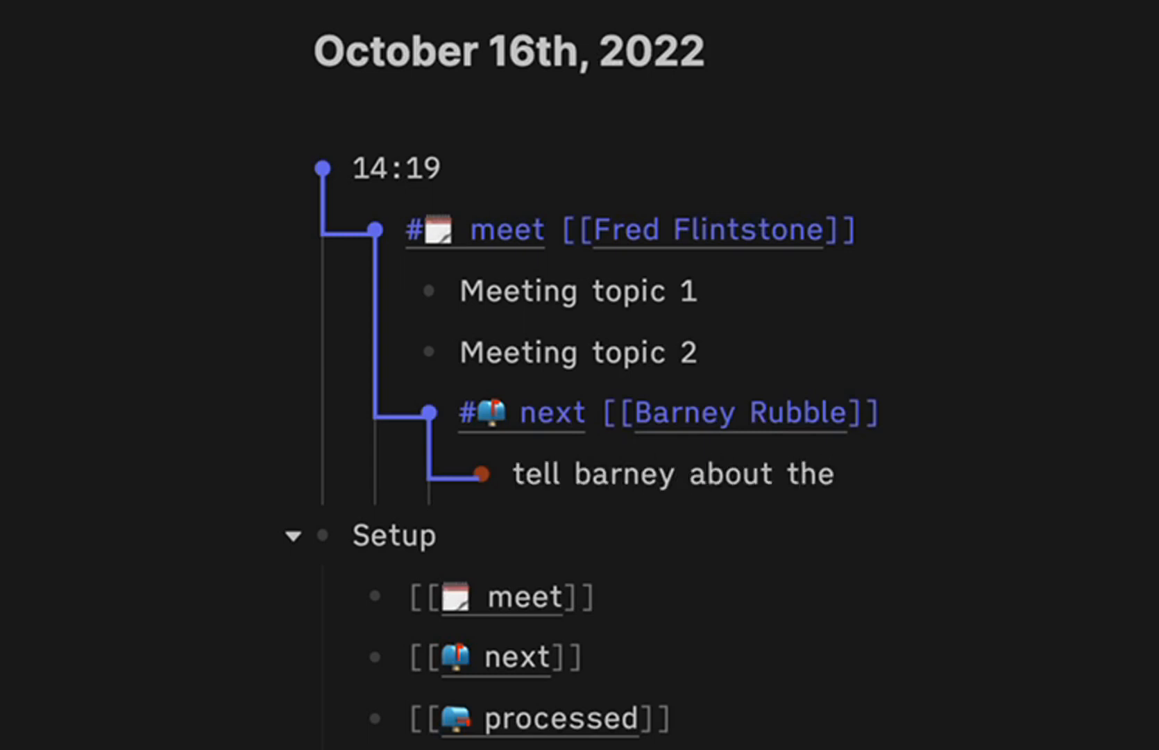
text(new policy)
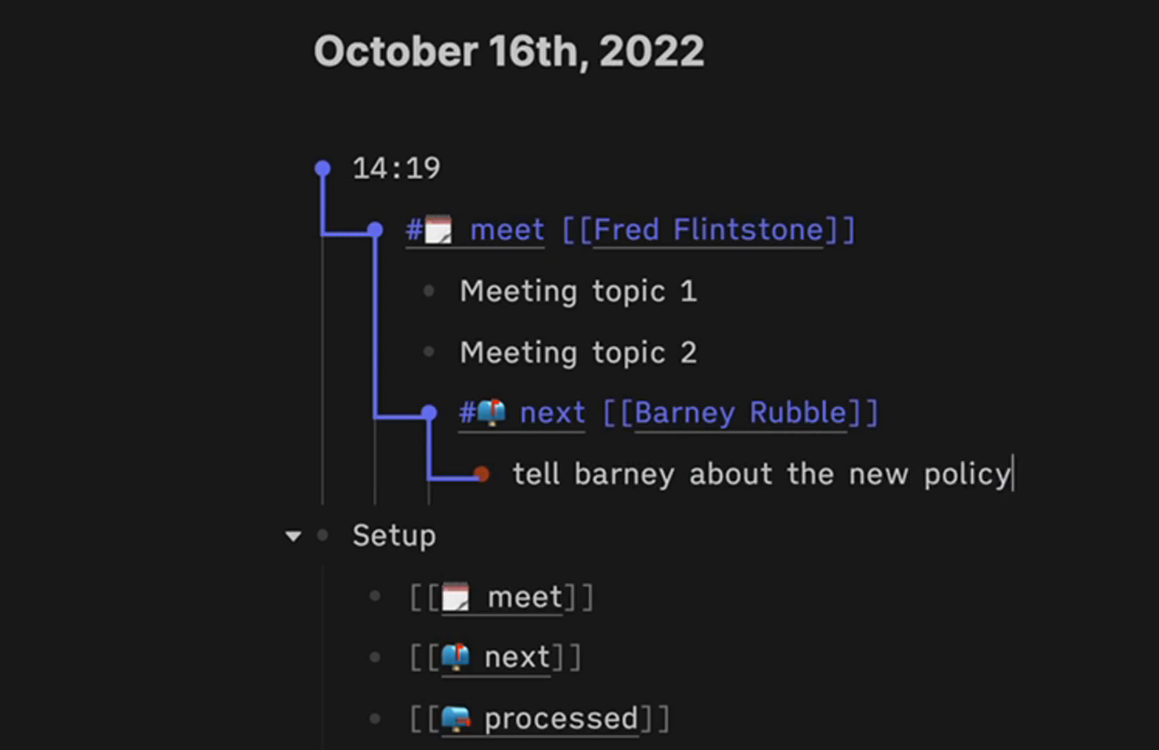
Add "Meeting topic 3" below the follow-up item, at the same level as the other meeting topics
key(Return)
key(shift+Tab)
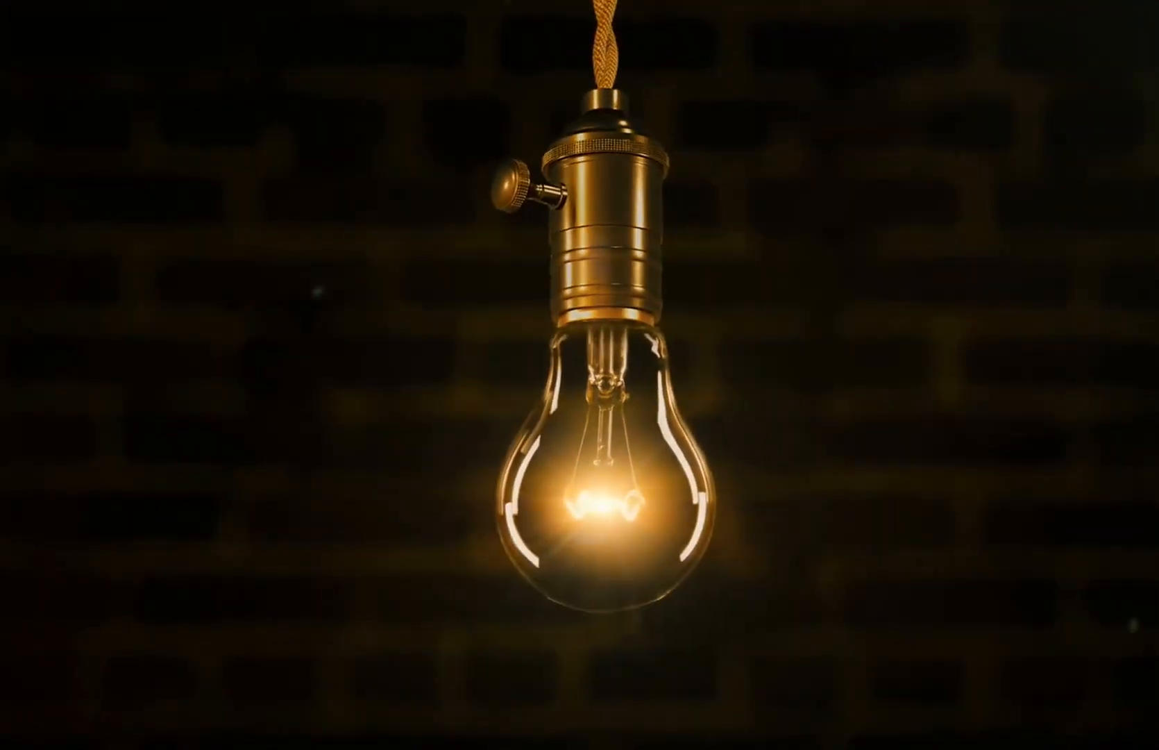
text(Me)
text(eting topic 3)
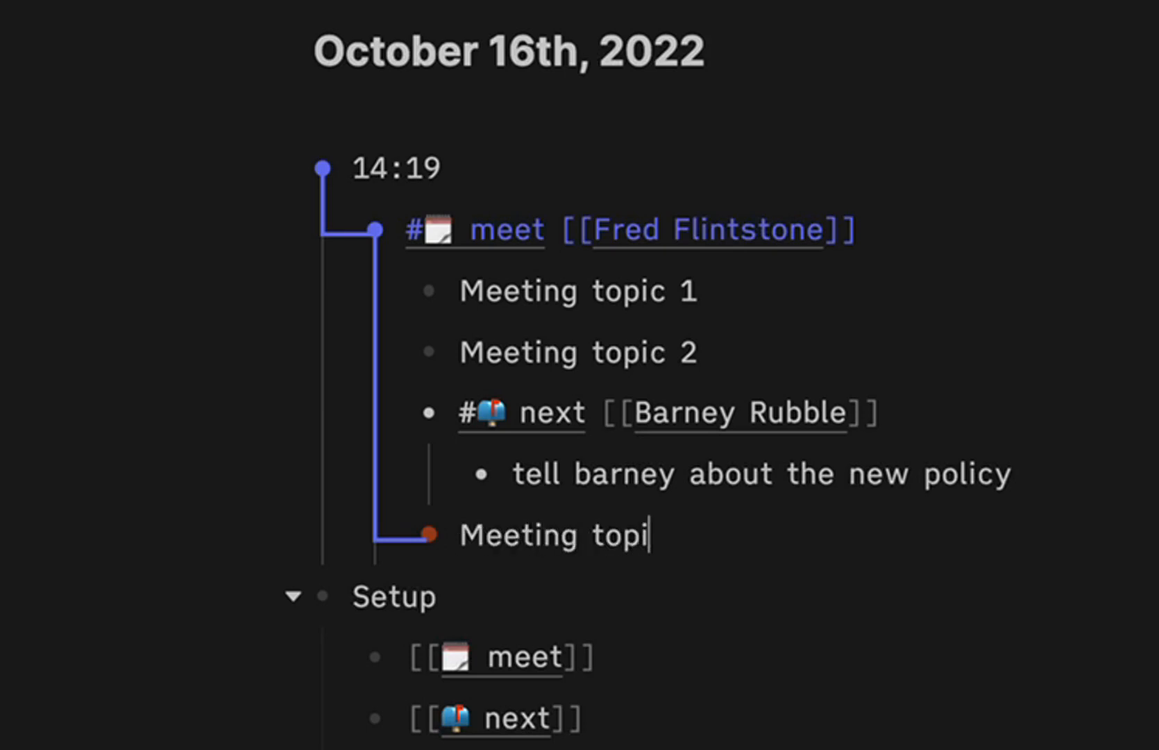
key(Return)
key(BackSpace)
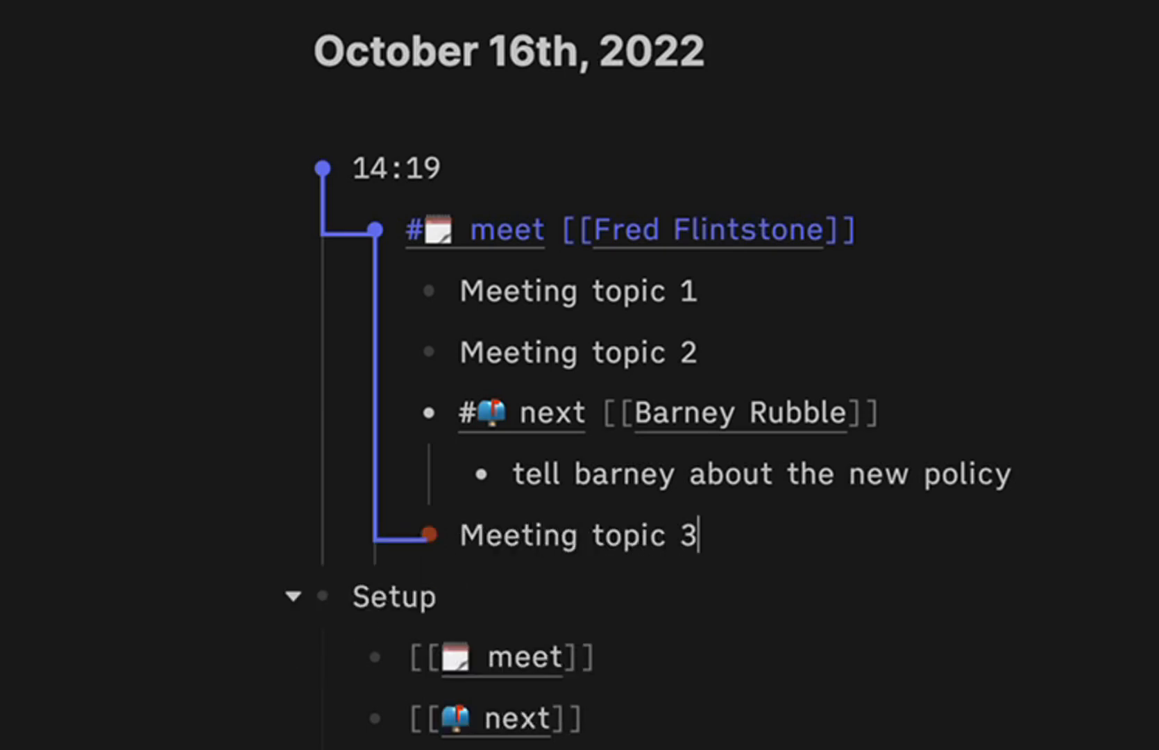
Insert a new 16:00 time entry above the 14:19 entry
click(548, 161)
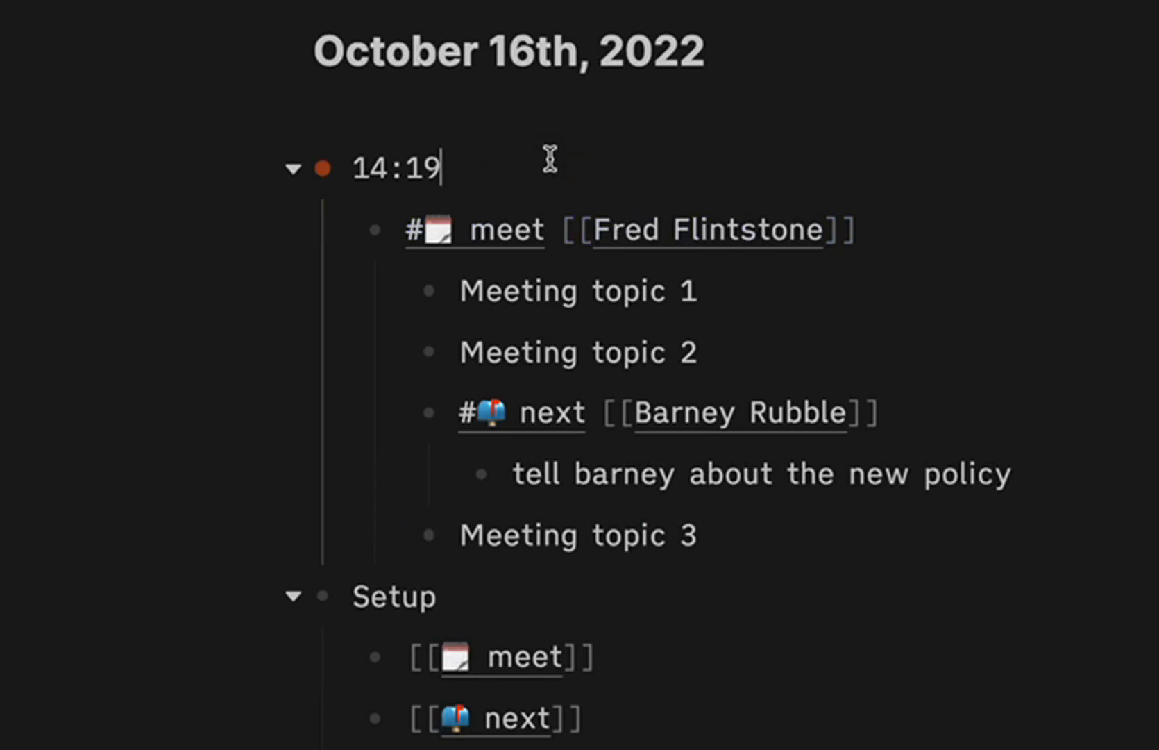
key(Home)
key(Return)
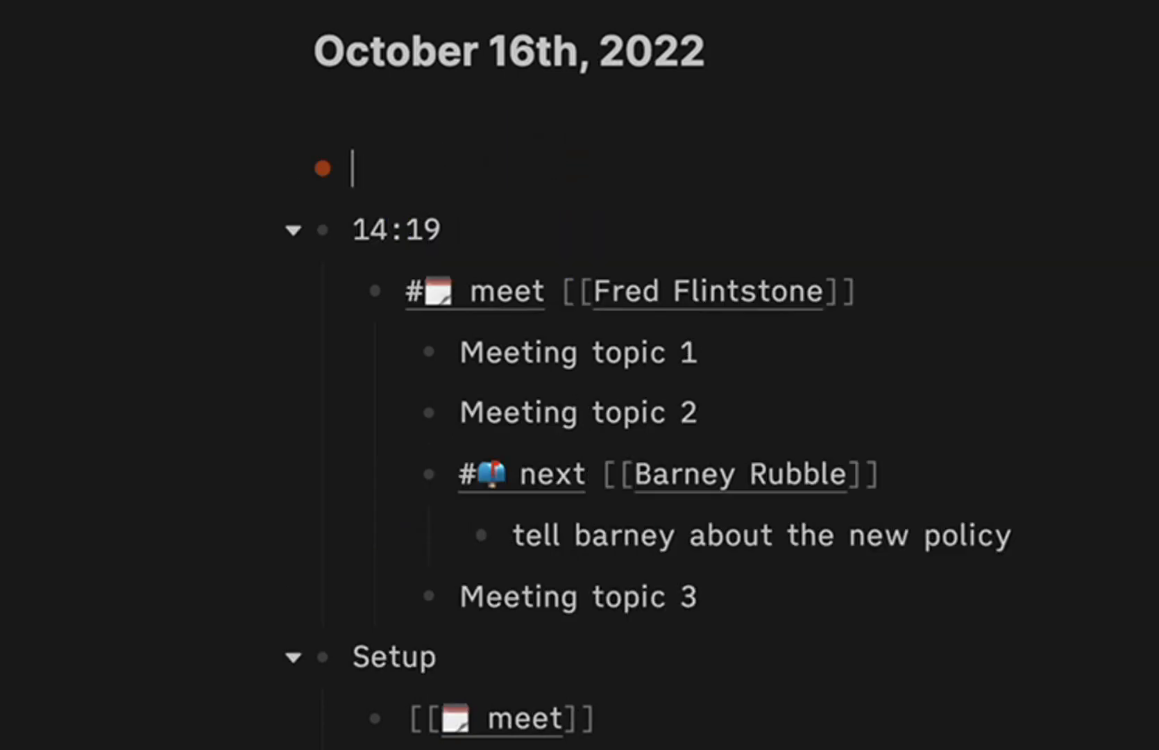
text(16:00)
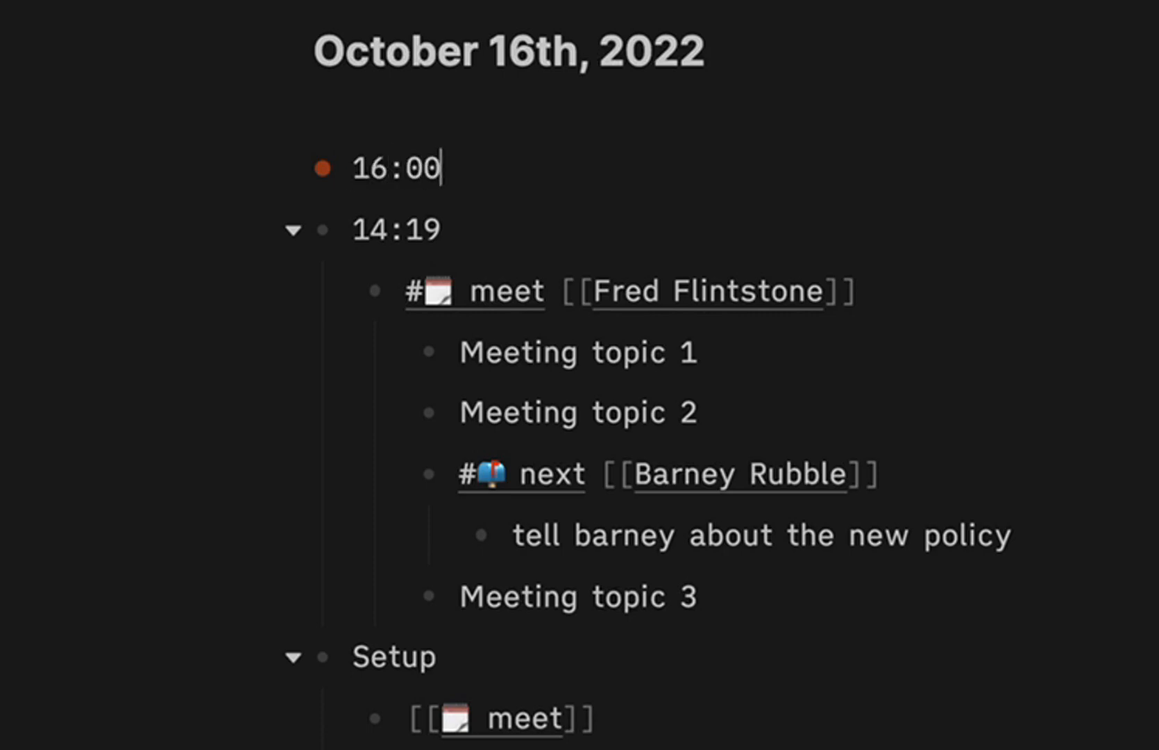
Nest a block under 16:00, tagged #[[🗓️ meet]] and followed by a page link with the second attendee's full name
key(Return)
key(Tab)
text(#[[meet)
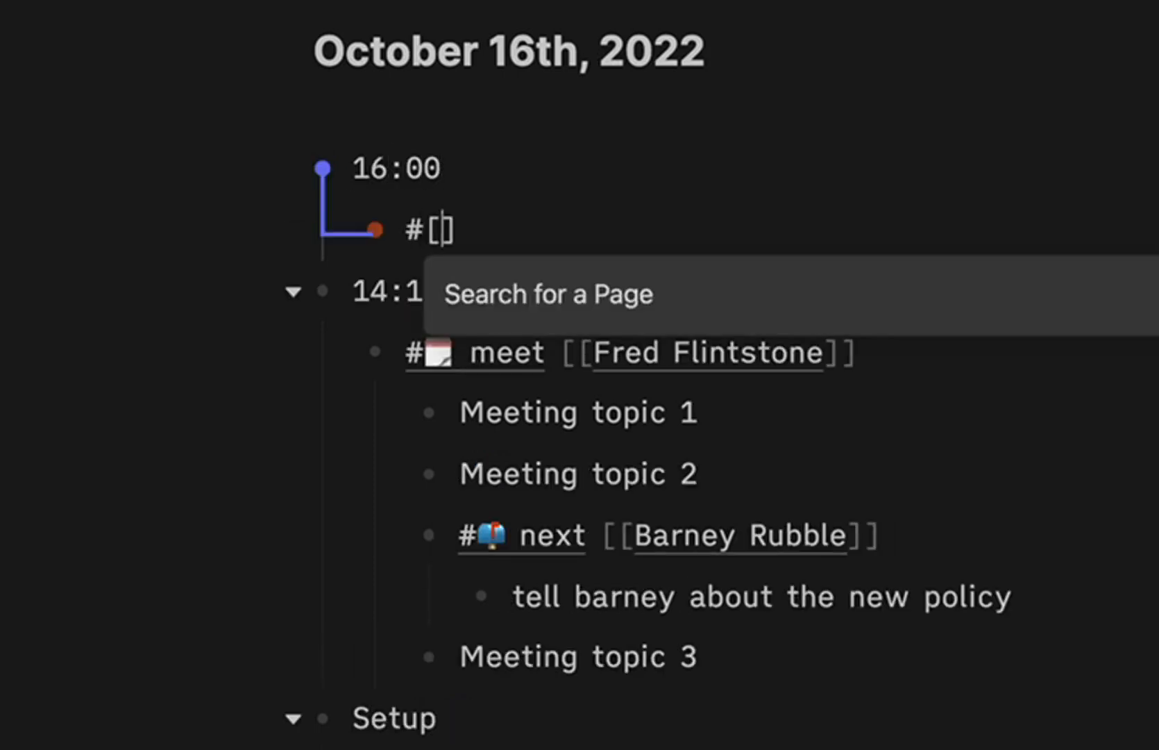
key(Return)
text([[📆 meet)
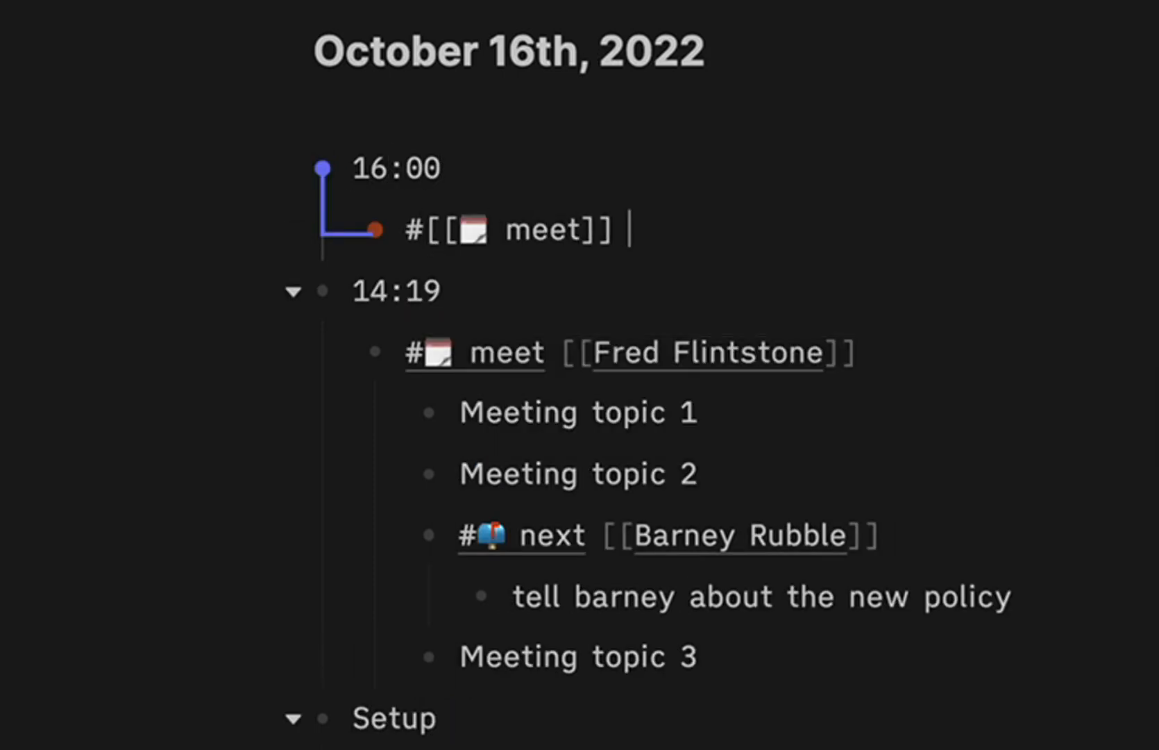
text(Wilman)
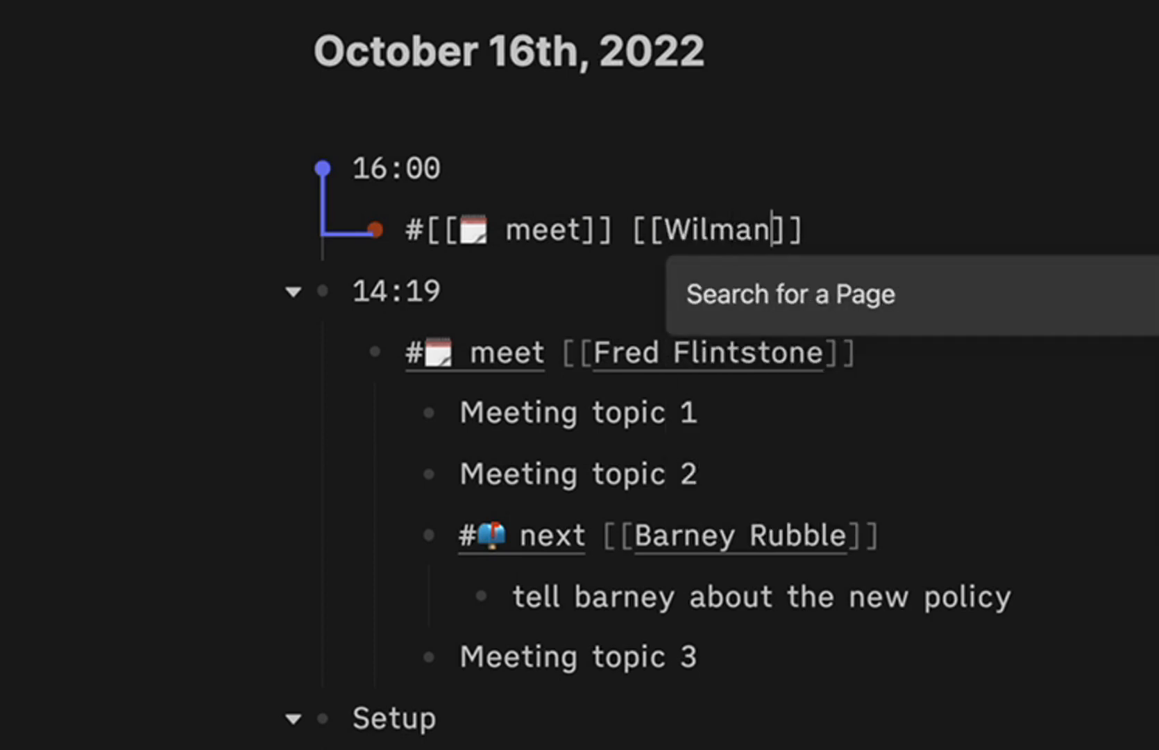
key(BackSpace)
text(Flintst)
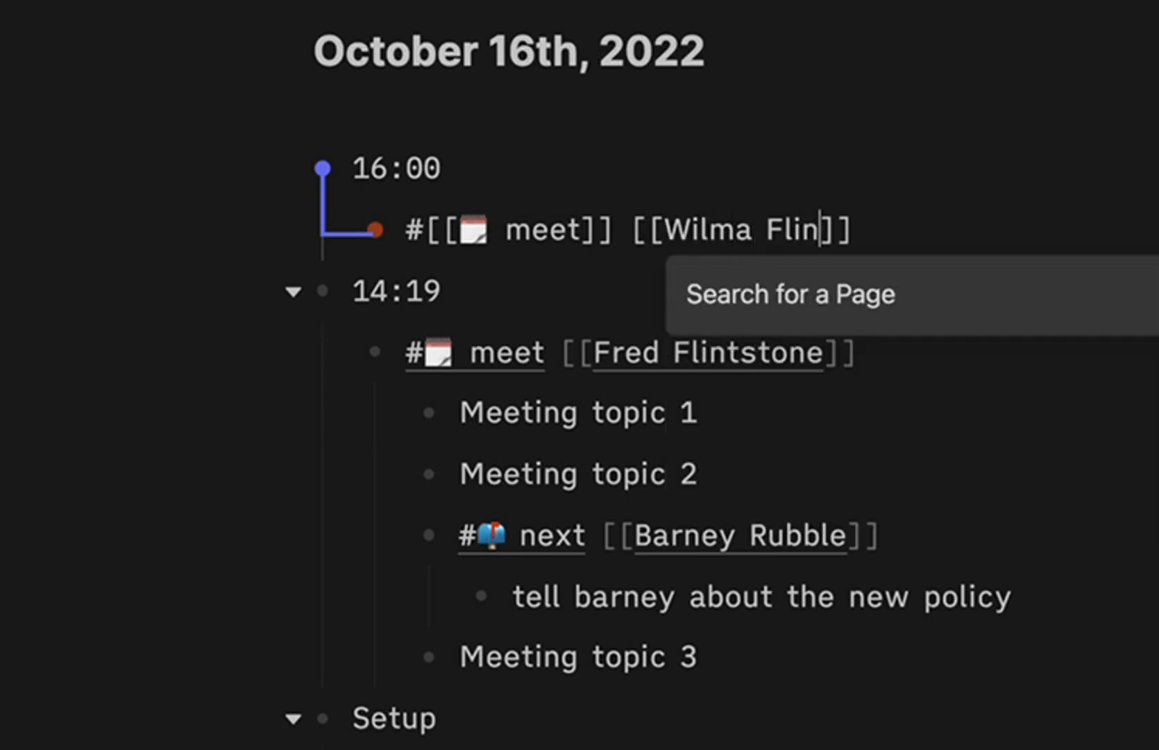
text(one)
Add "Meeting Topic 1" and "Meeting Topic 2" as blocks nested under the 16:00 meeting entry
key(Return)
key(Tab)
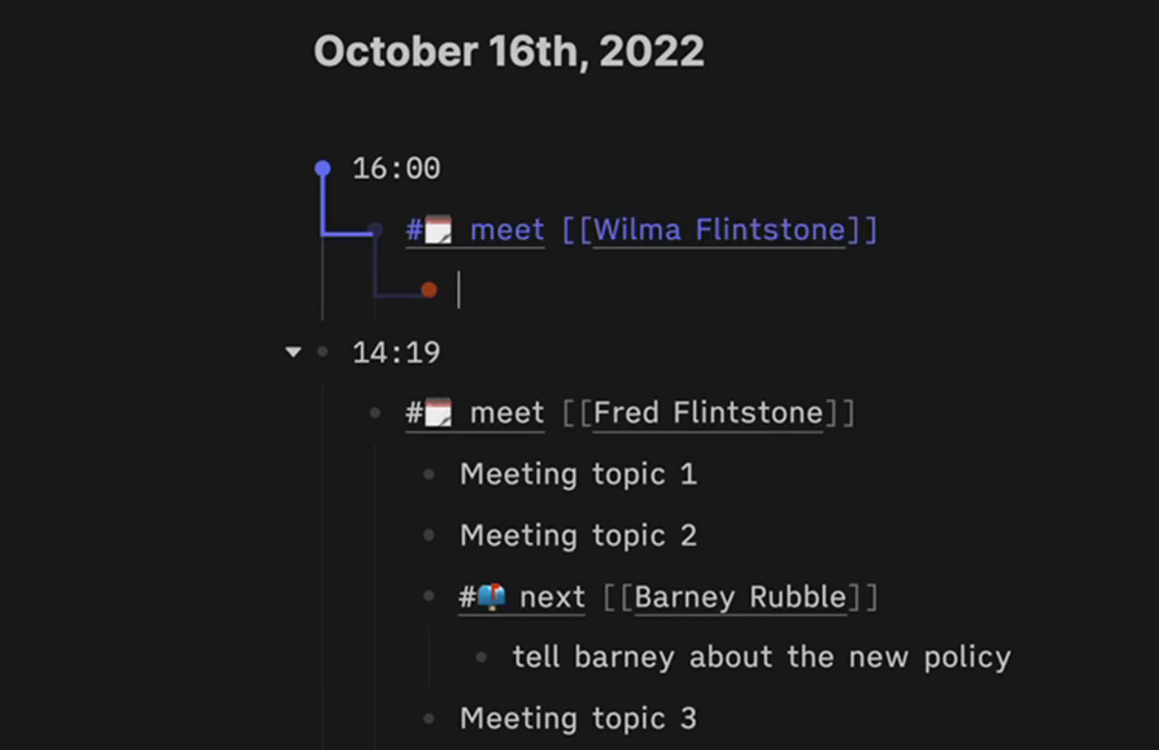
text(Meeting )
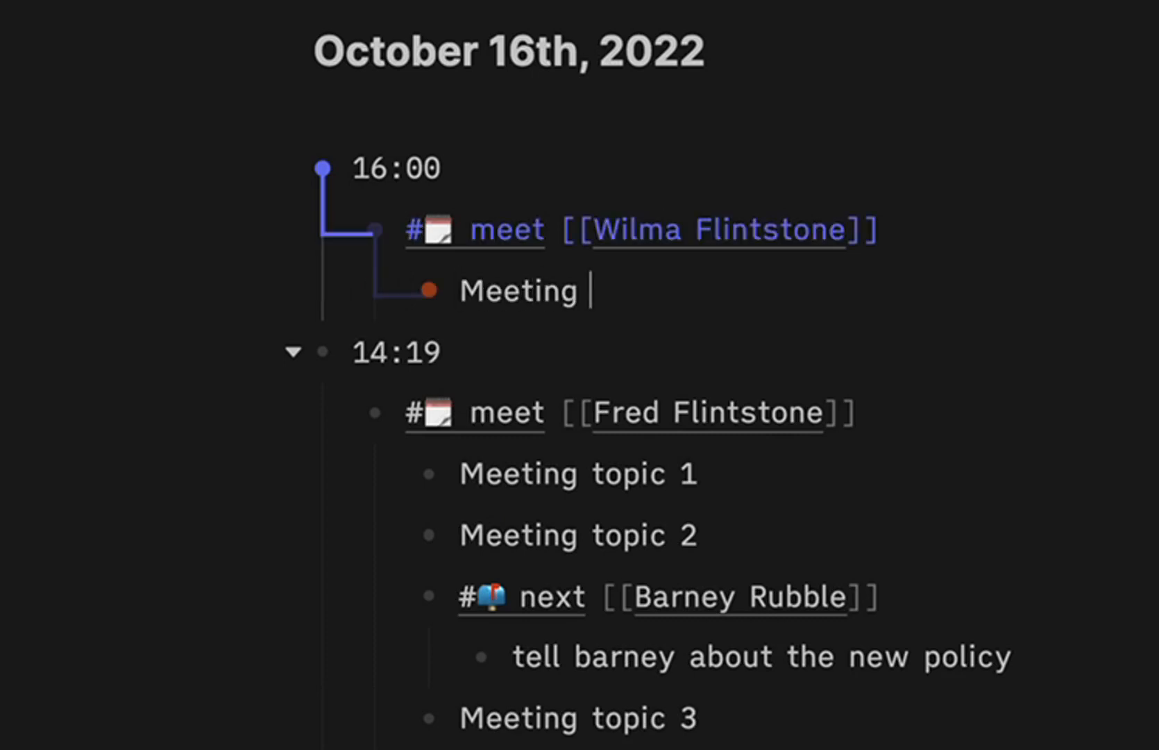
text(Topic 1)
key(Return)
text(Me)
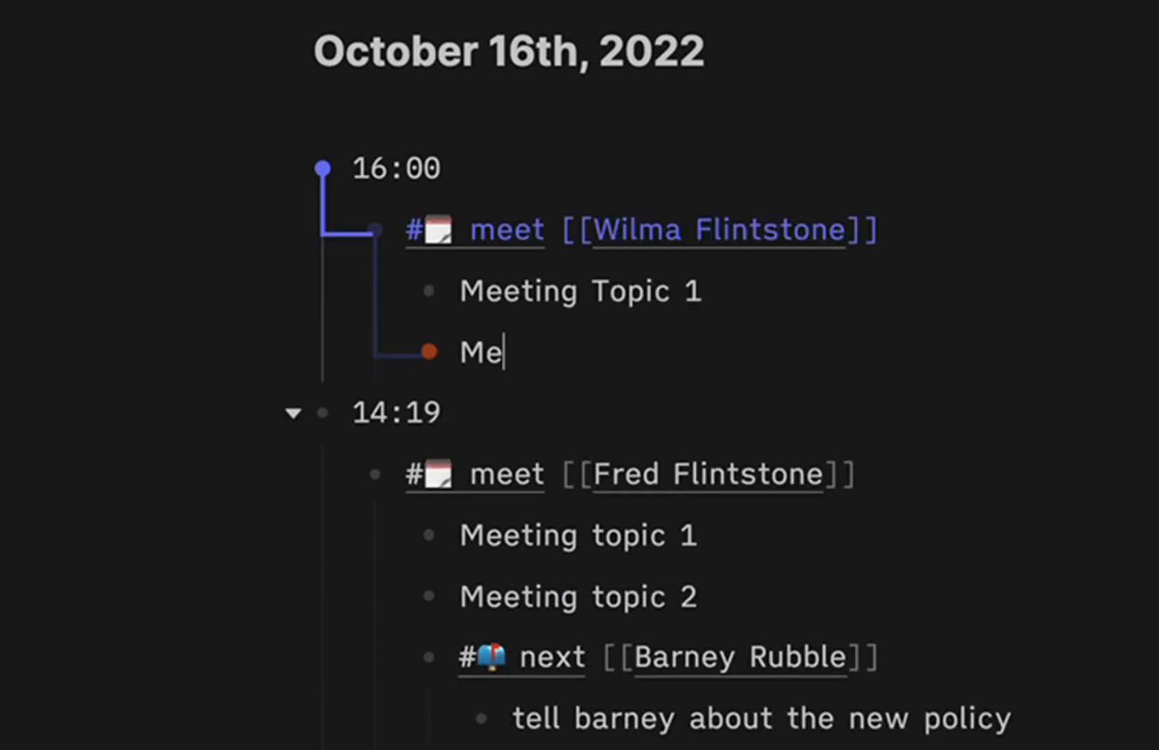
text(eting Topic 2)
Below Meeting Topic 2, add a block tagged #[[next]] with a page link to the first meeting's attendee
key(Return)
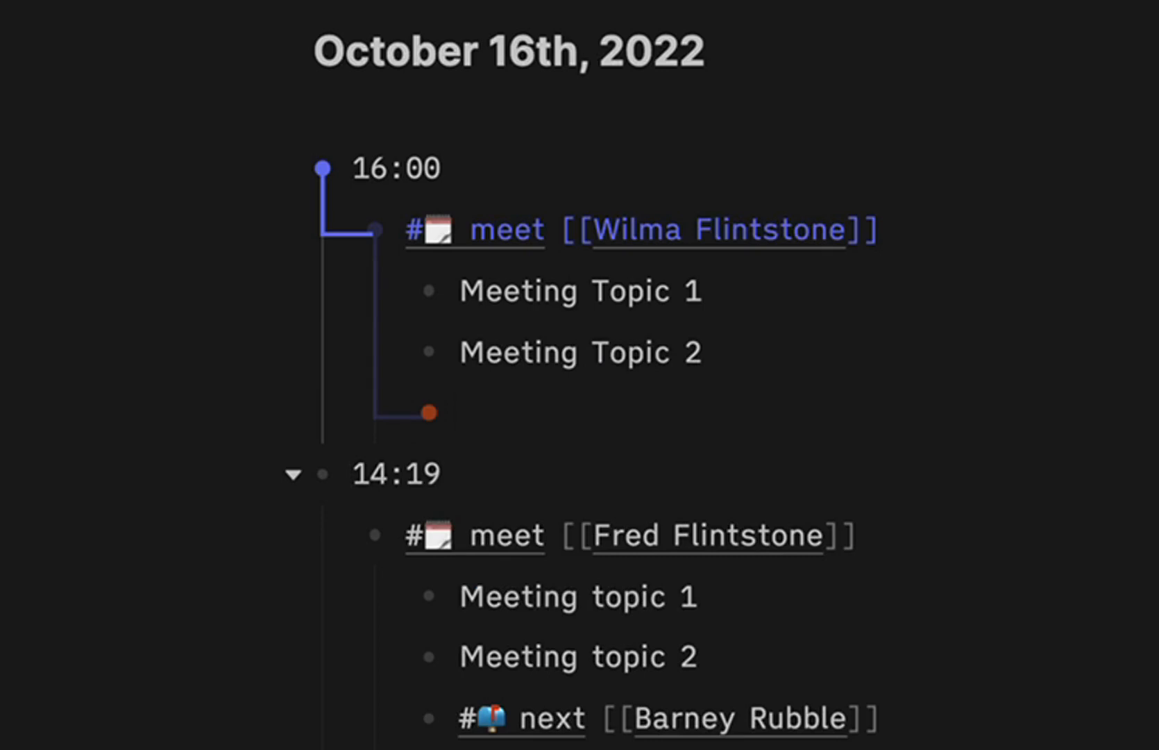
text(#[[n)
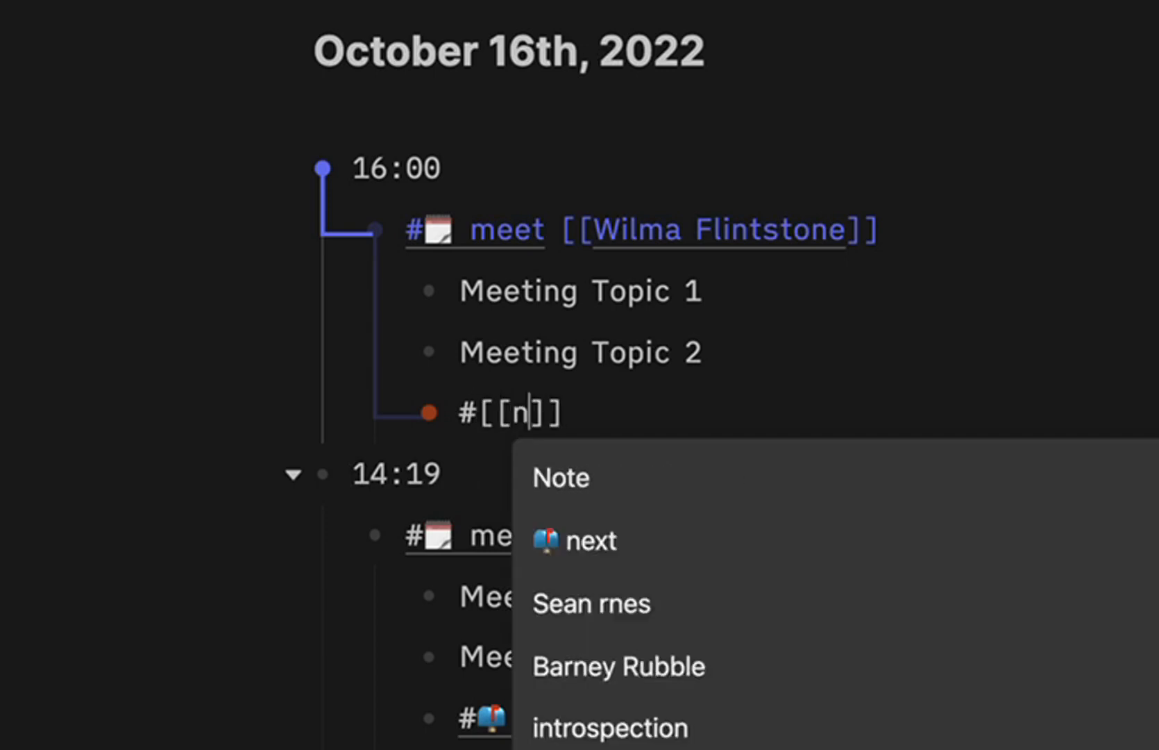
text(ext]] [[Fre)
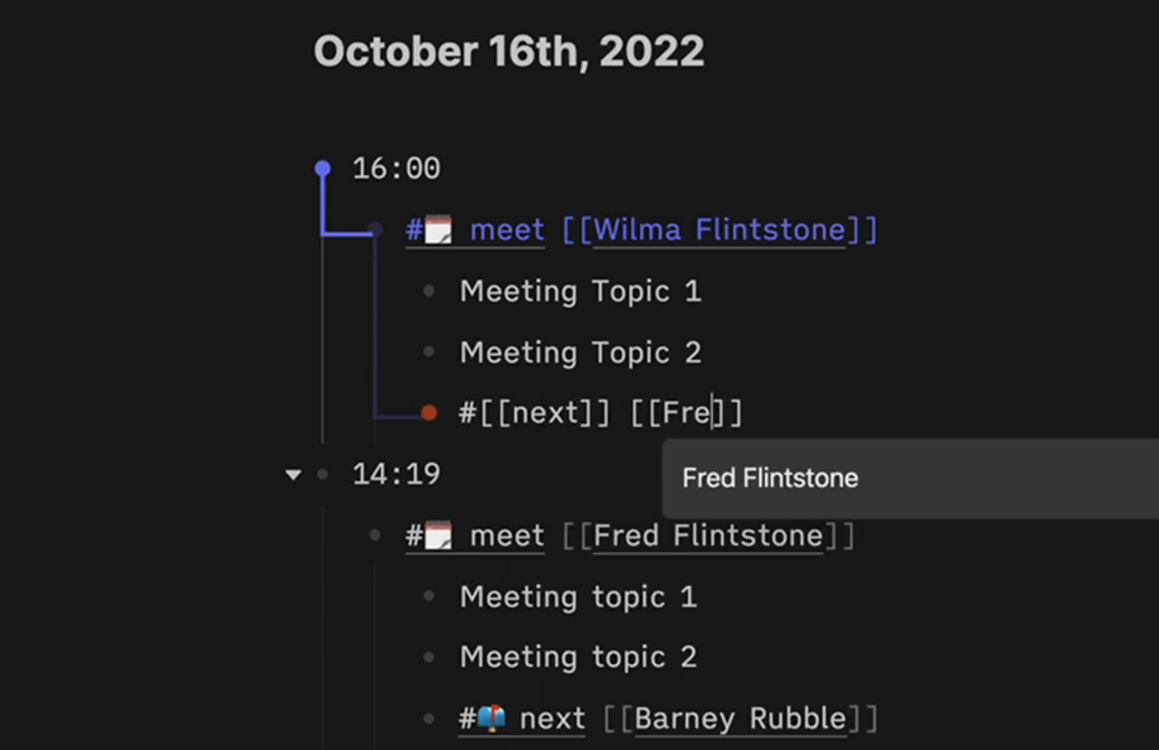
text(d)
key(Return)
Nest a note under the #next item saying the 16:00 attendee said we should all go out sometime for dinner
key(Return)
key(Tab)
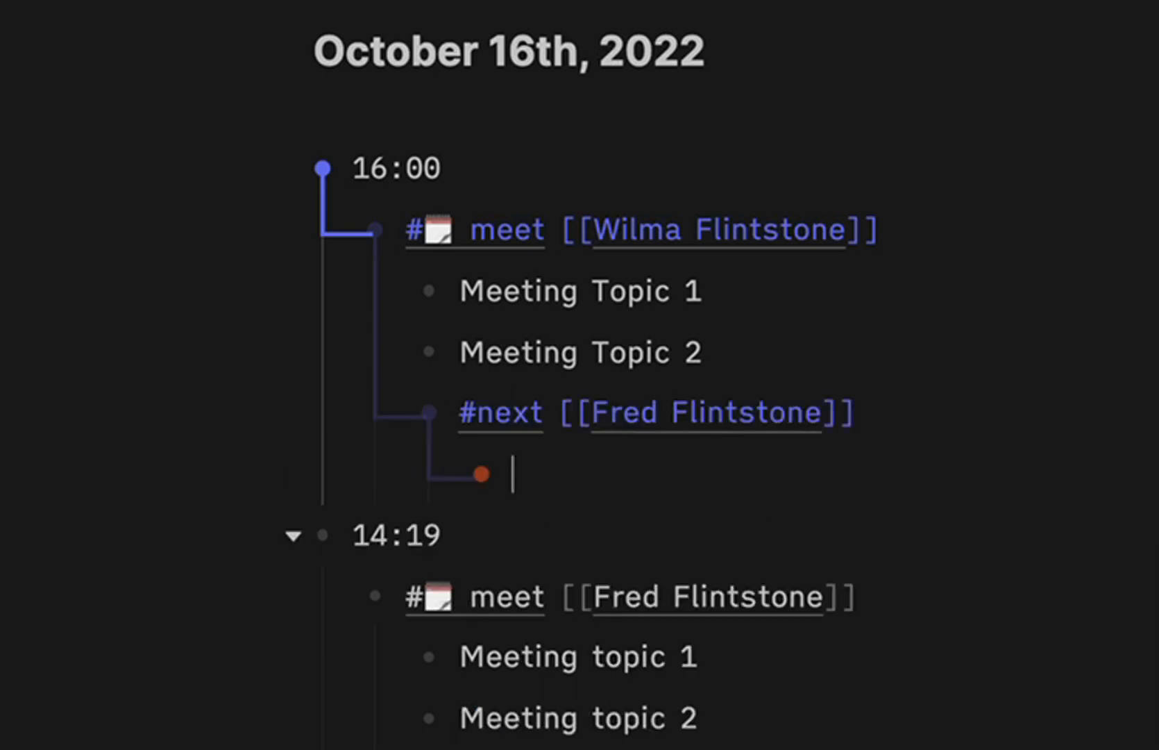
text(w)
key(BackSpace)
text(Wl)
text(ilma )
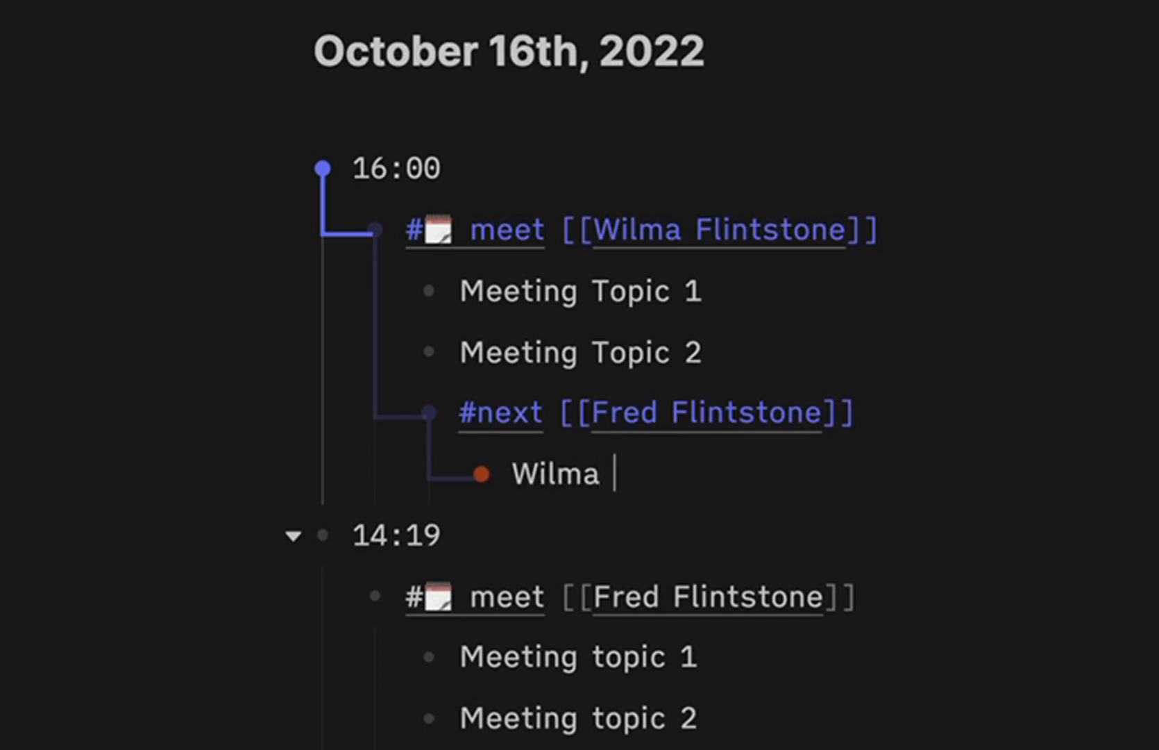
text(said we should all go to)
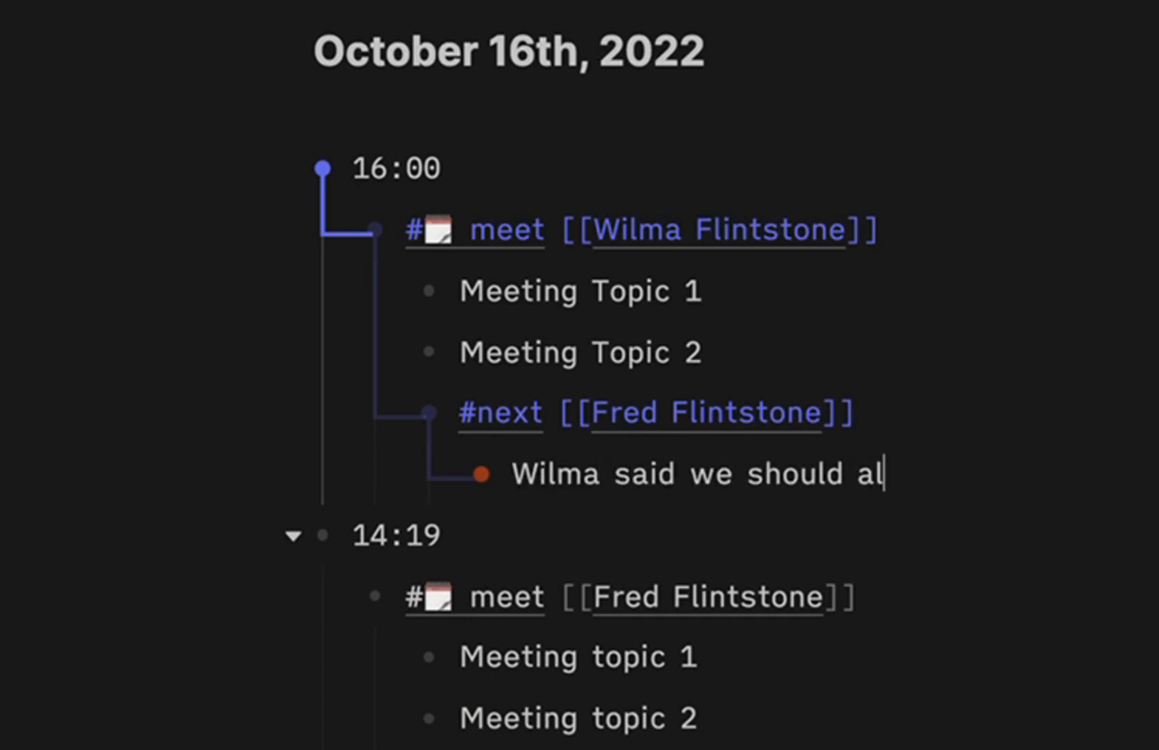
key(BackSpace)
key(BackSpace)
text(out sometime)
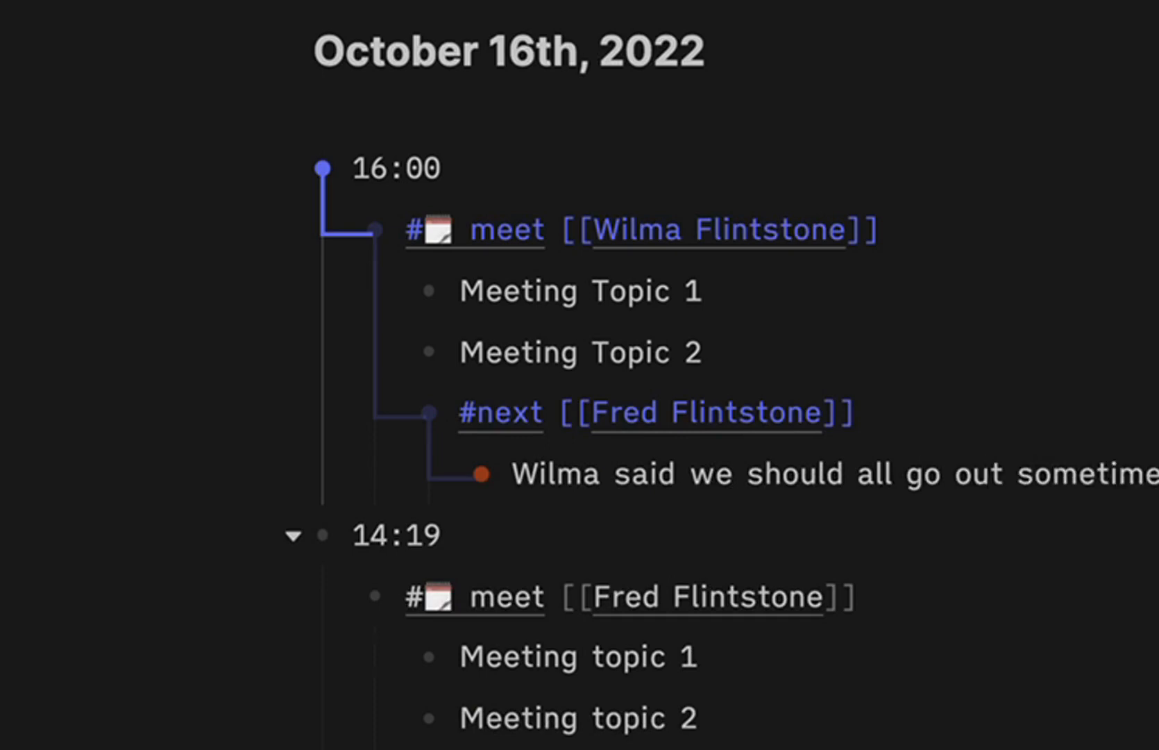
key(Return)
key(shift+Tab)
key(BackSpace)
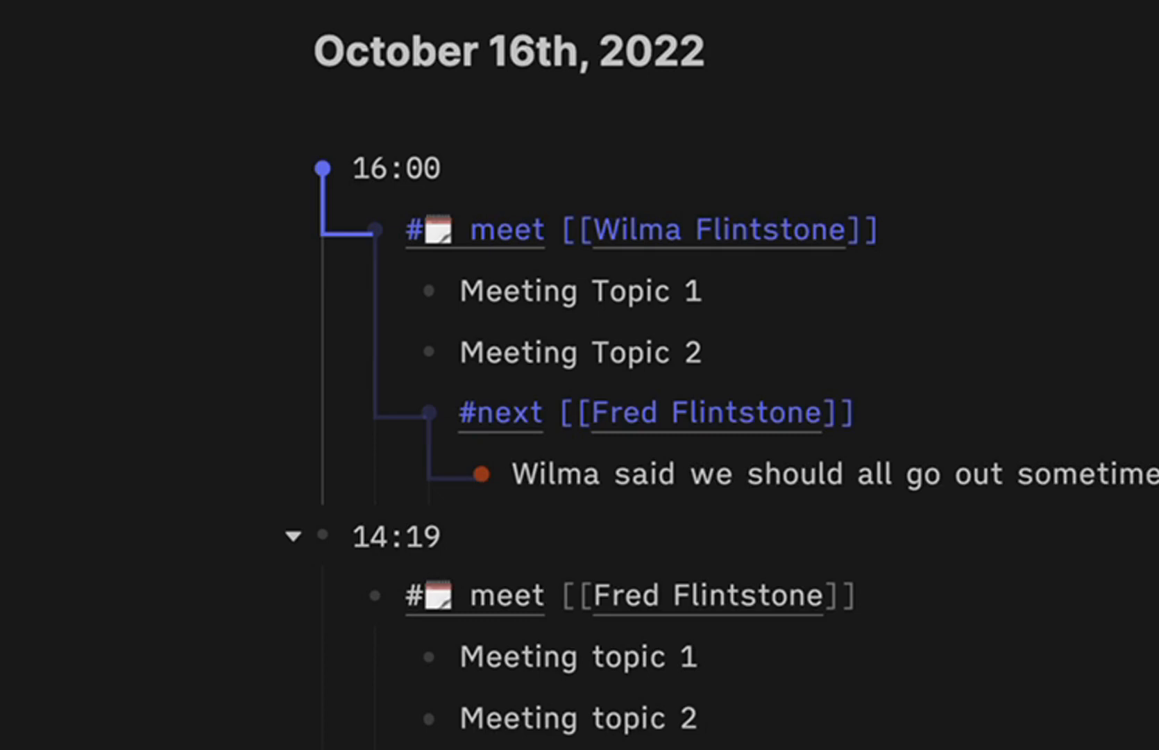
Open the page of the 16:00 meeting's attendee beside the daily note
key(Up)
key(Up)
key(Up)
key(Up)
key(Up)
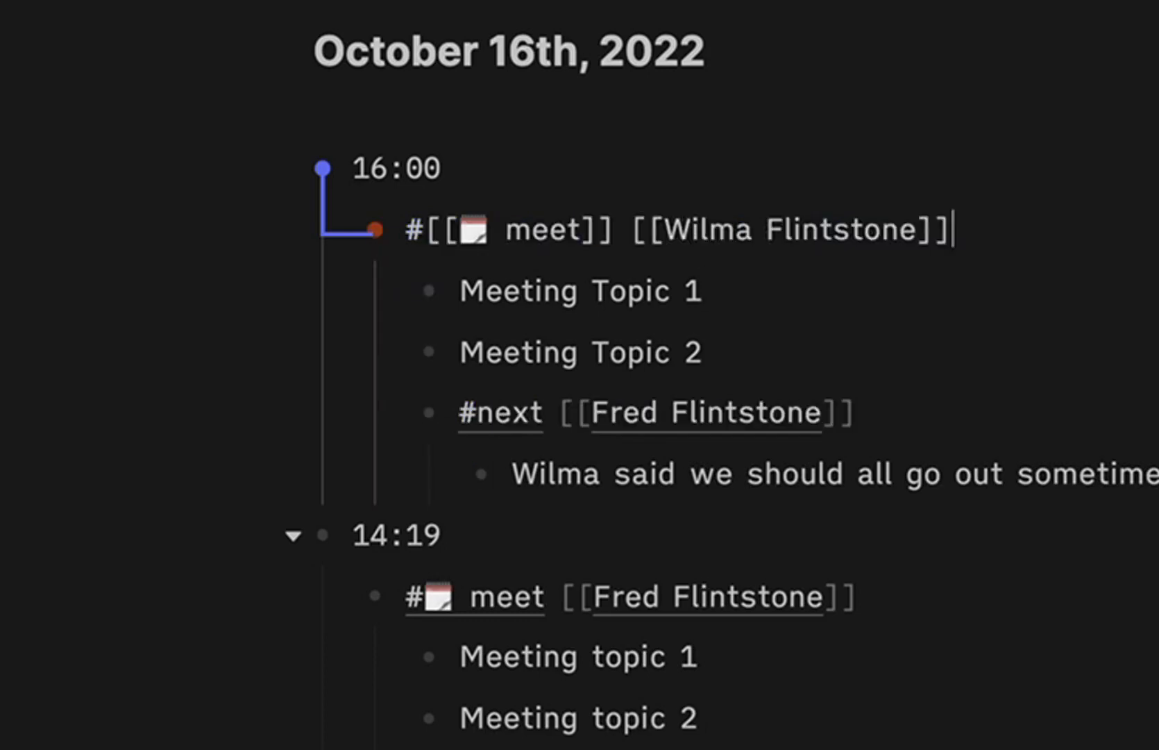
key(Down)
key(Up)
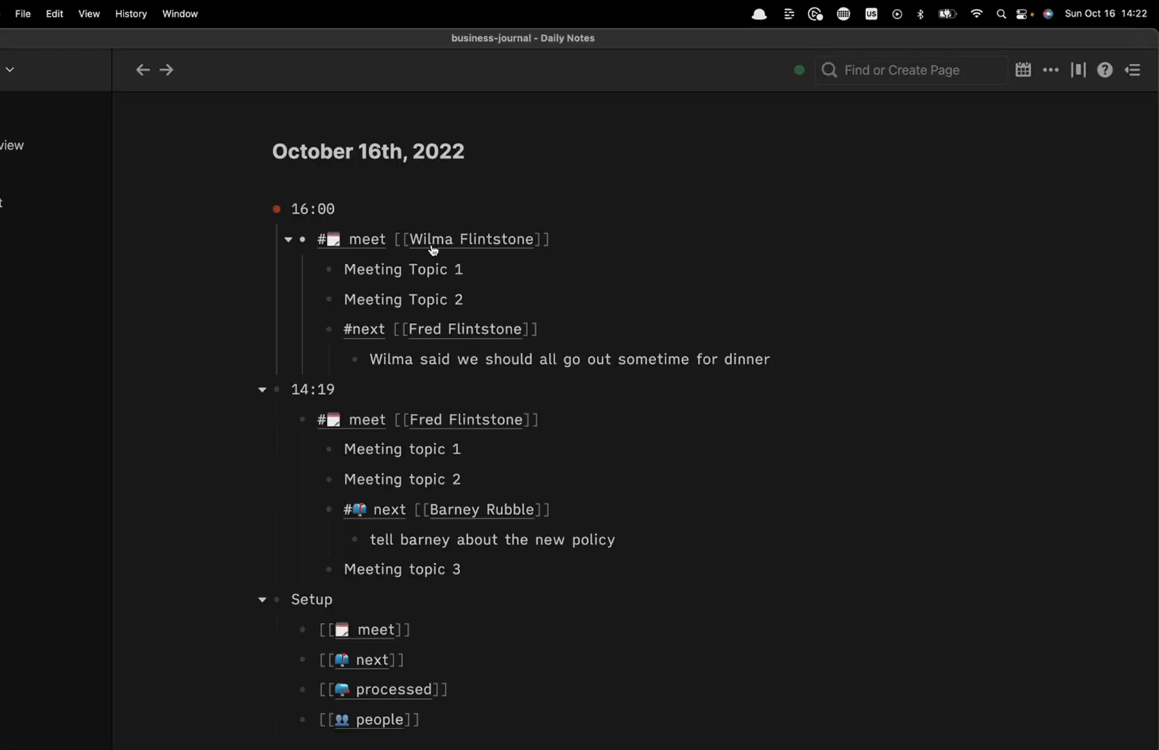
shift+click(477, 248)
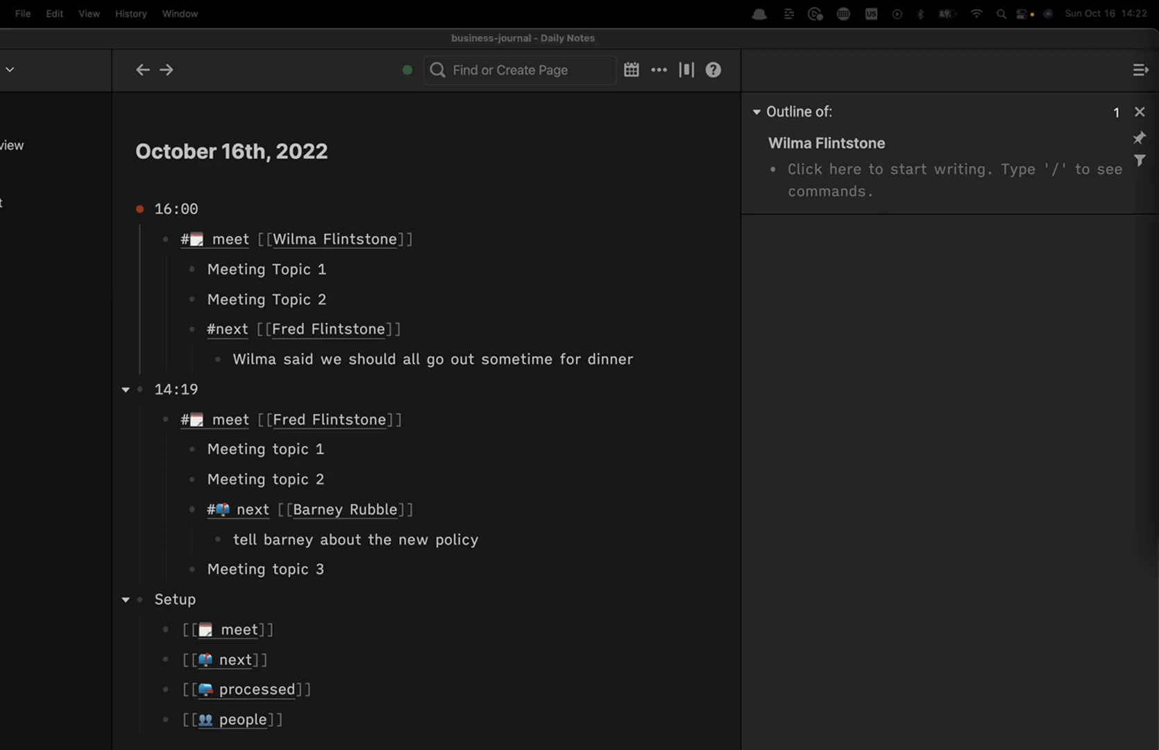
Create a new page named roam/templates
click(495, 72)
text(r)
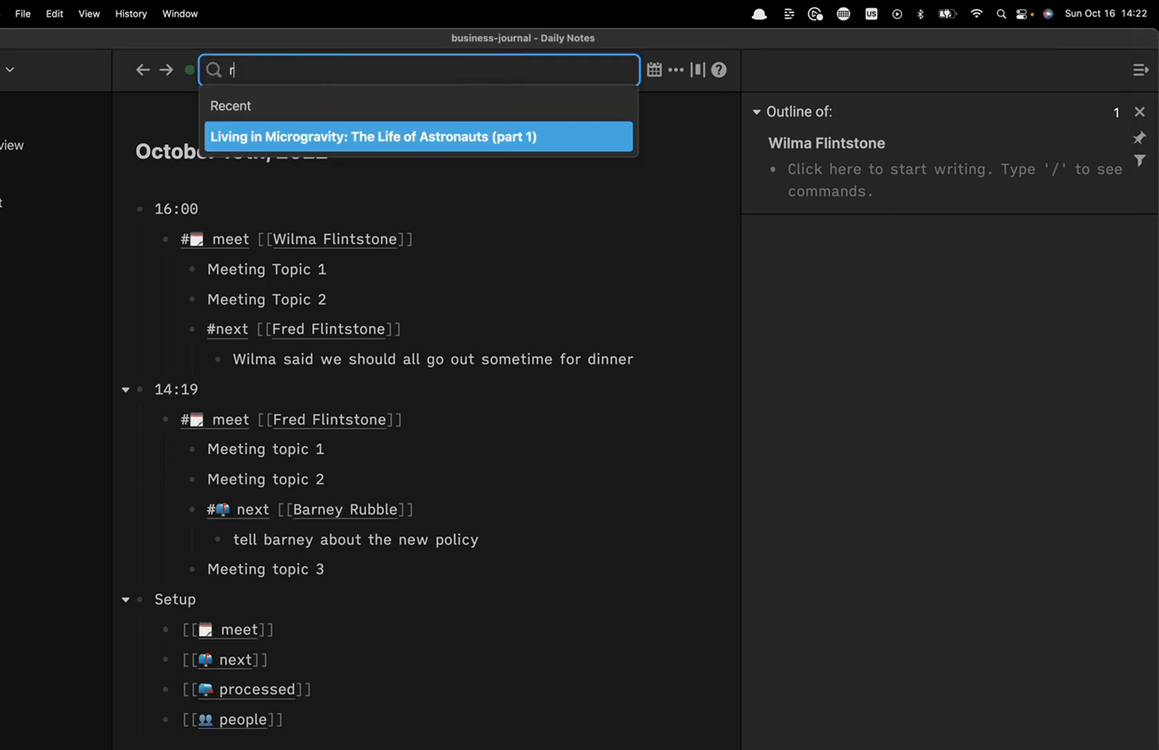
text(oam/templates)
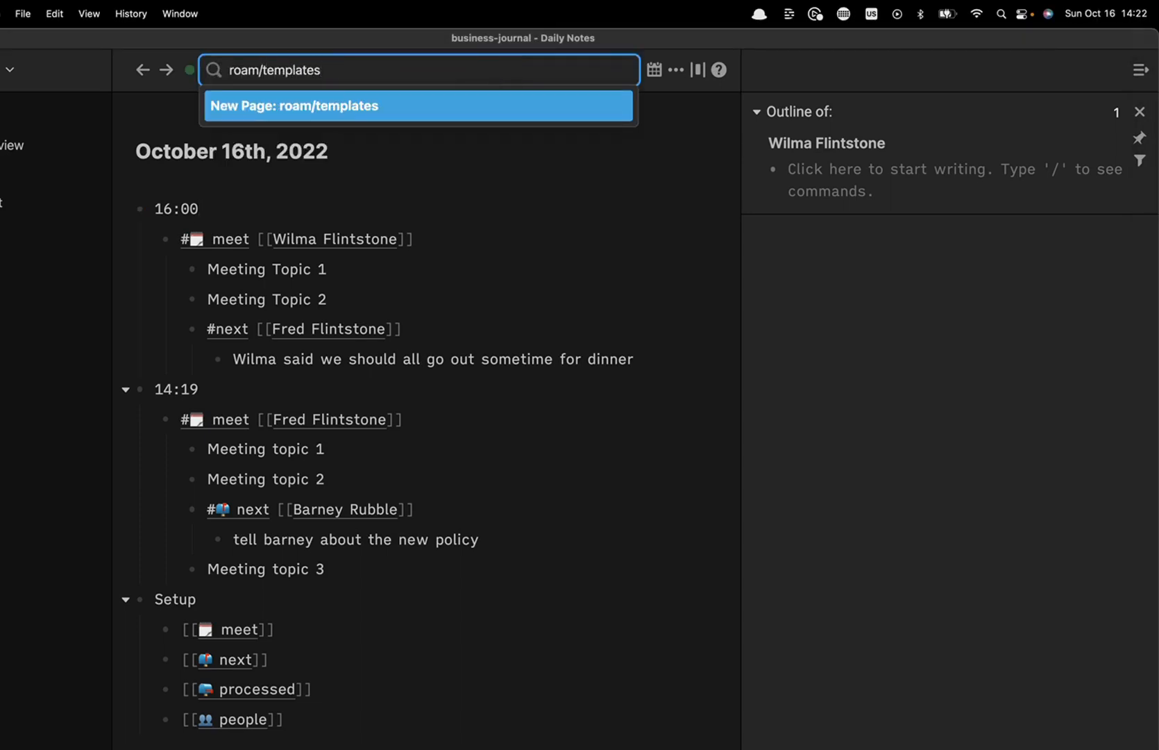
key(Return)
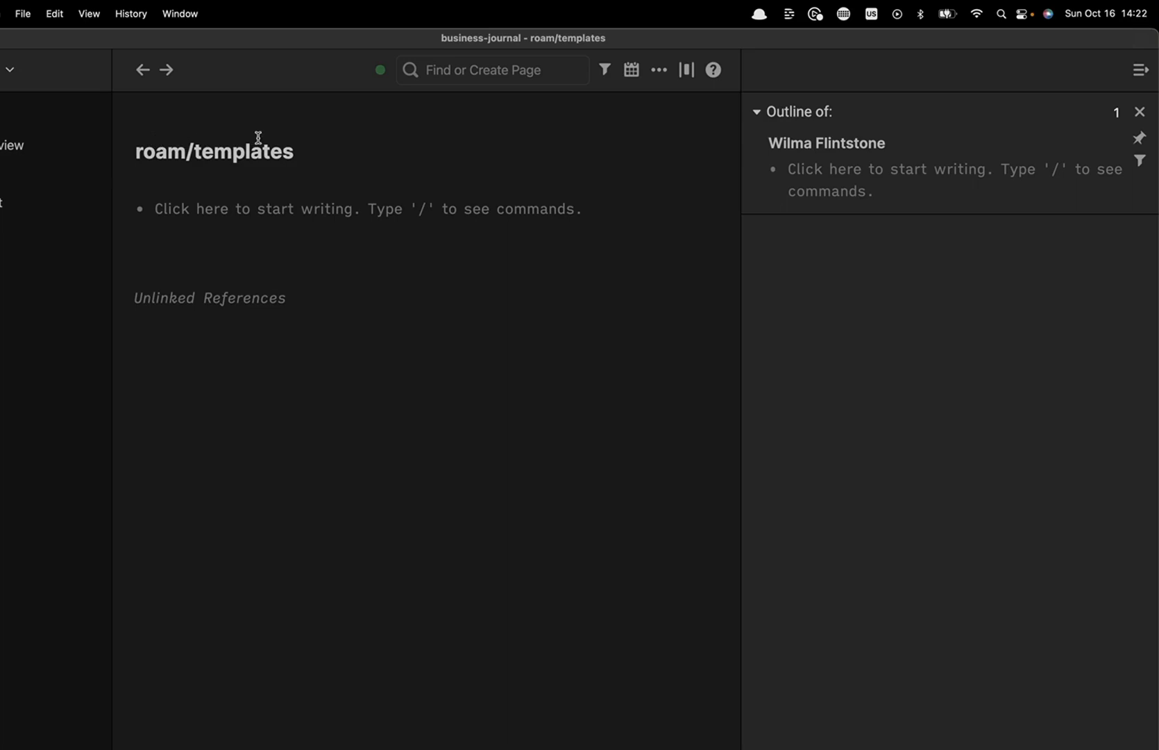
Add a People template with nested attributes Address, Phone Number, Email, Company, Role, Location, How We Met, Birthday, www, Twitter, Facebook, LinkedIN, Tags #[[👥 People]] and ___
click(195, 219)
text(People Address: Phone Number: Email: Company: Role: Location: How We Met: Birthday: www: Twitter: Facebook: LinkedIN: Tags: #👥 People ---)
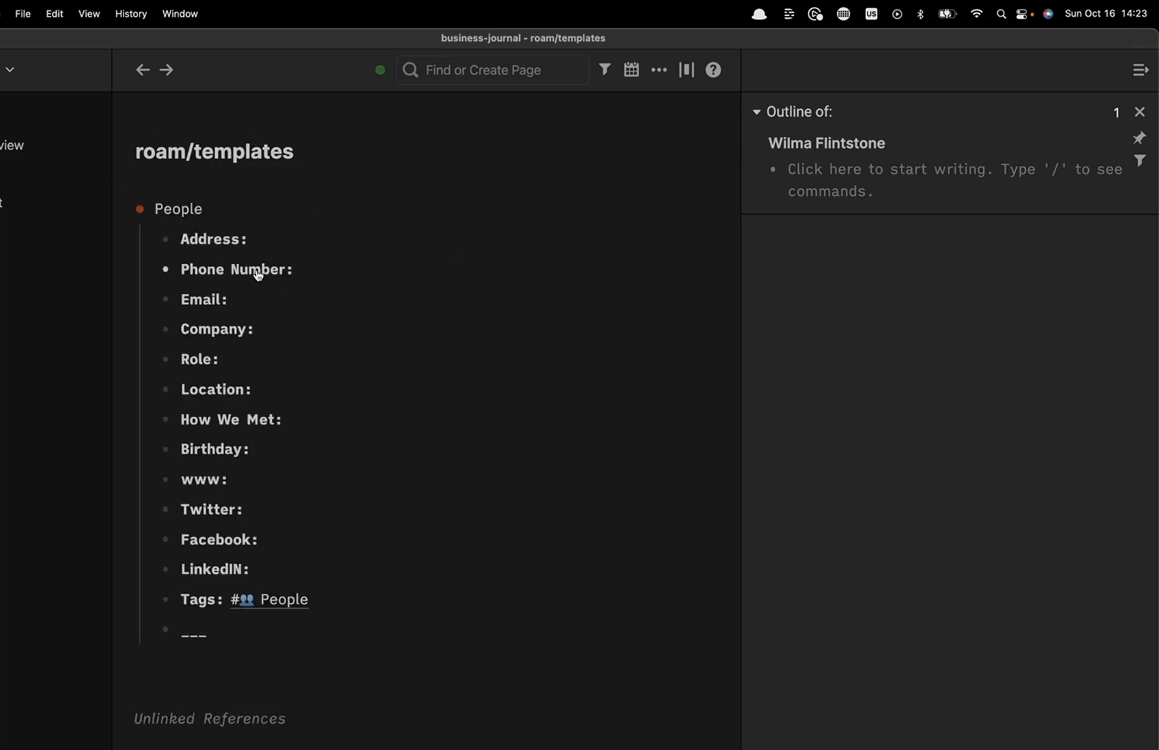
Examine how the Tags and LinkedIN attributes are written in the People template
click(178, 210)
double_click(178, 210)
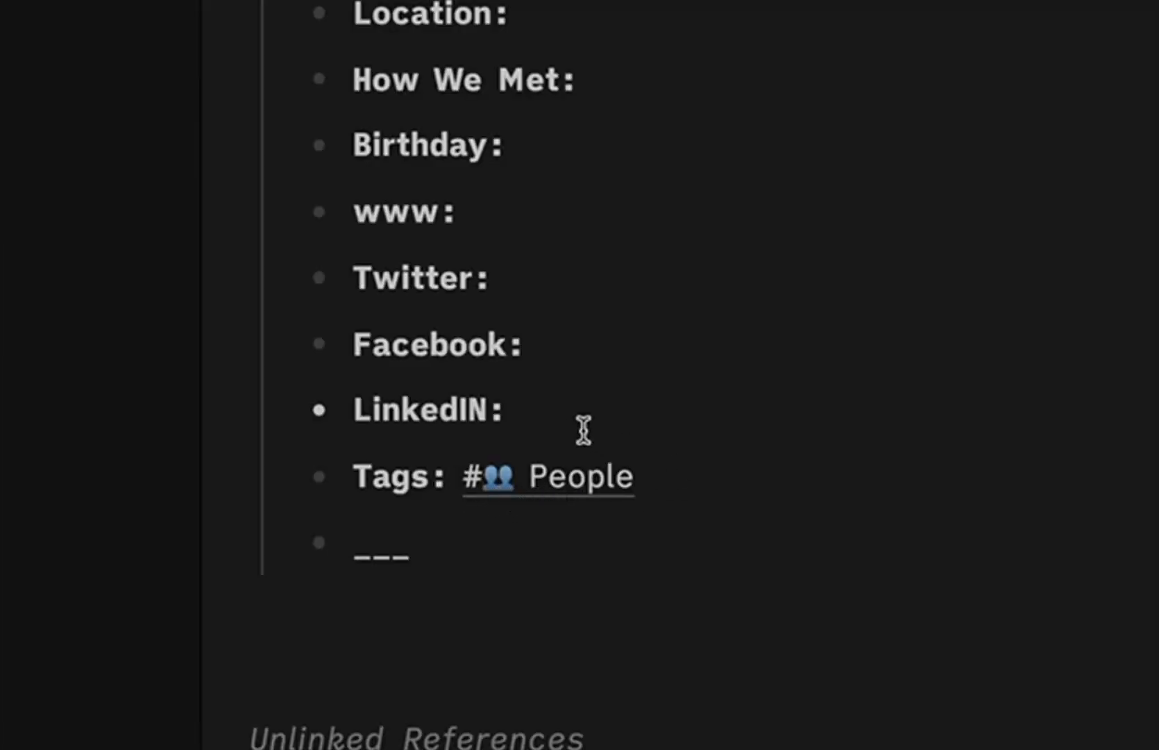
click(776, 486)
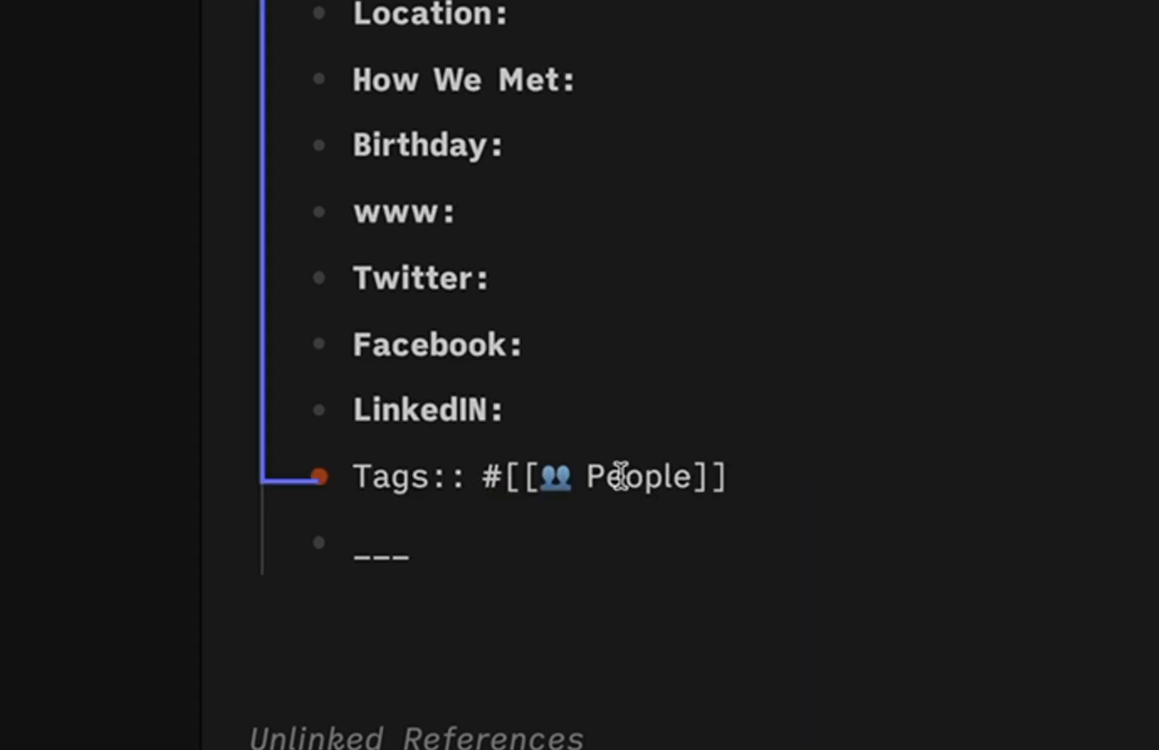
click(565, 420)
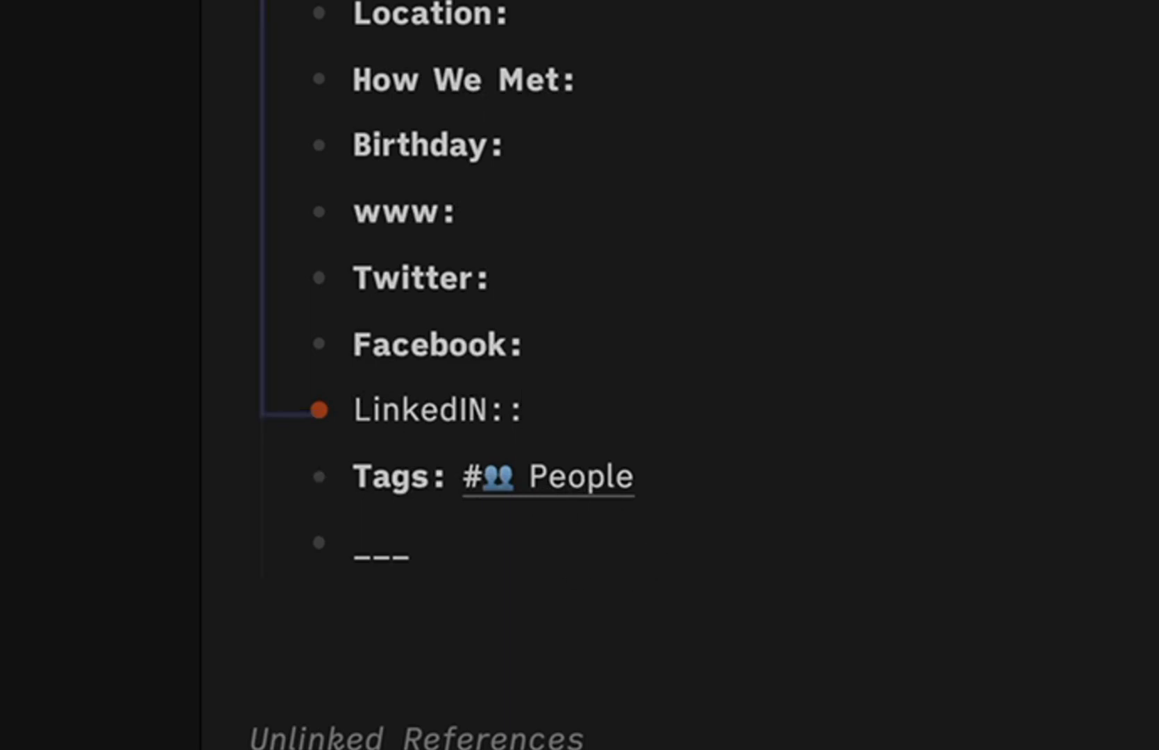
click(337, 742)
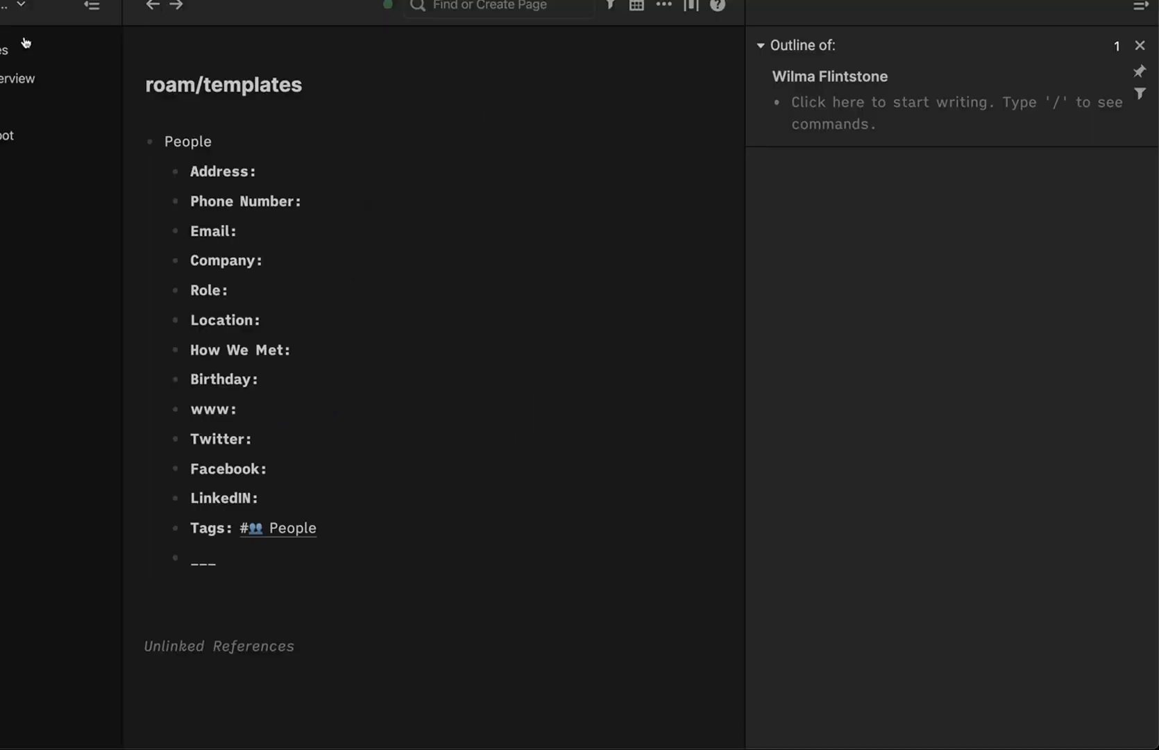
Return to the October 16th, 2022 daily note, insert the People template into the 16:00 attendee's page beside it, and close that page
click(40, 56)
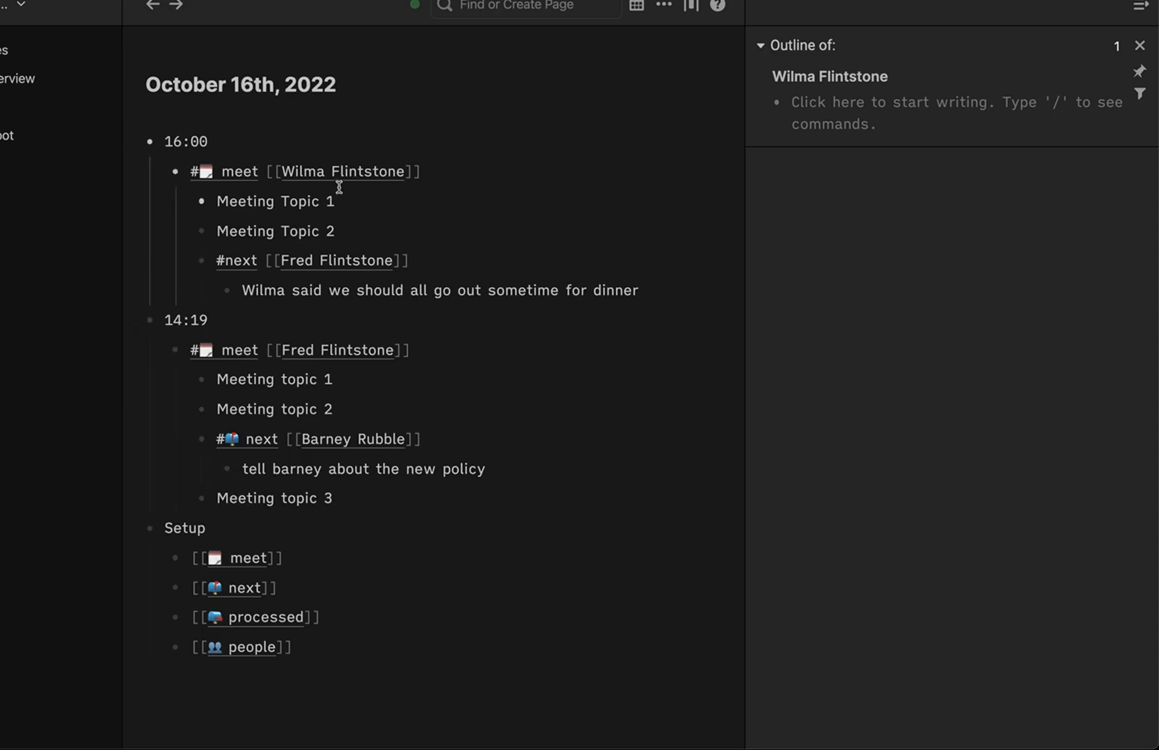
click(866, 106)
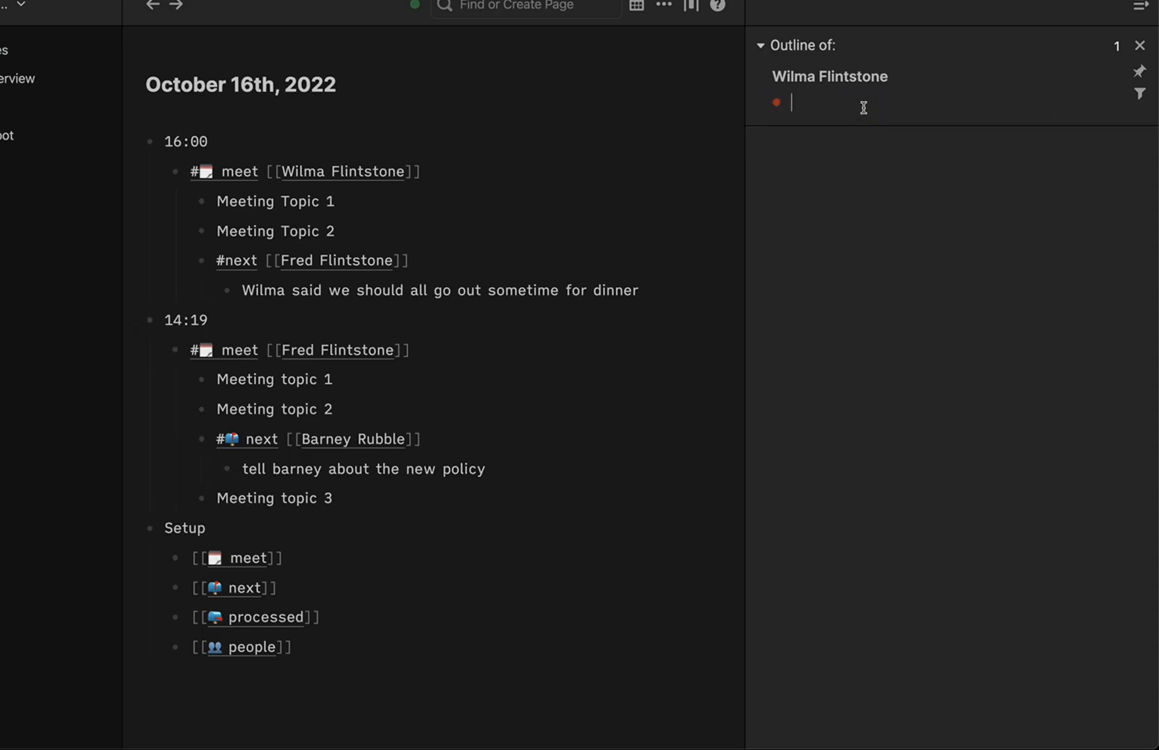
text(;;)
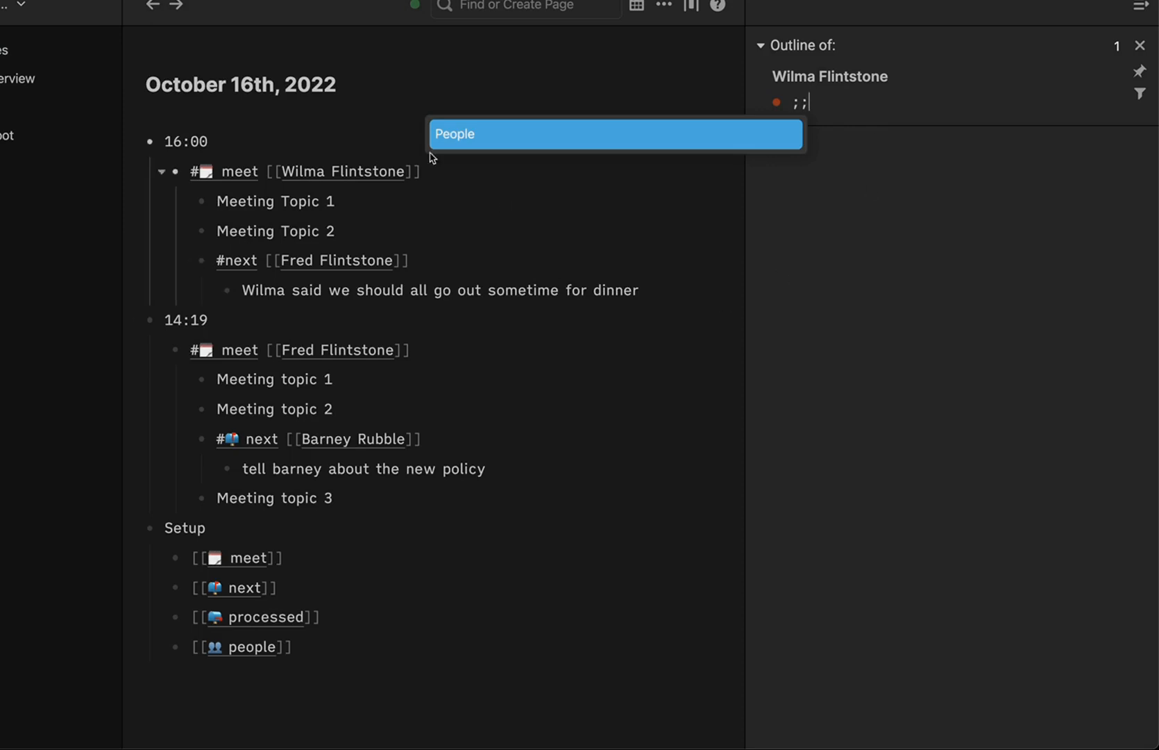
click(466, 142)
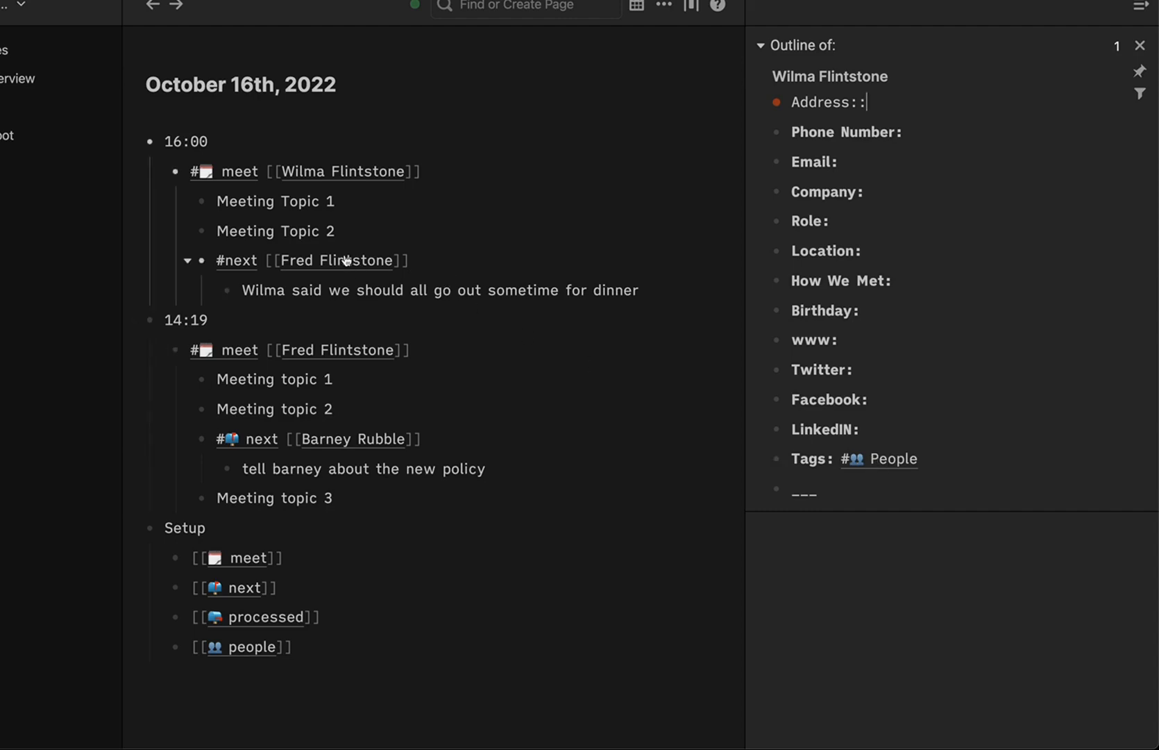
click(1140, 45)
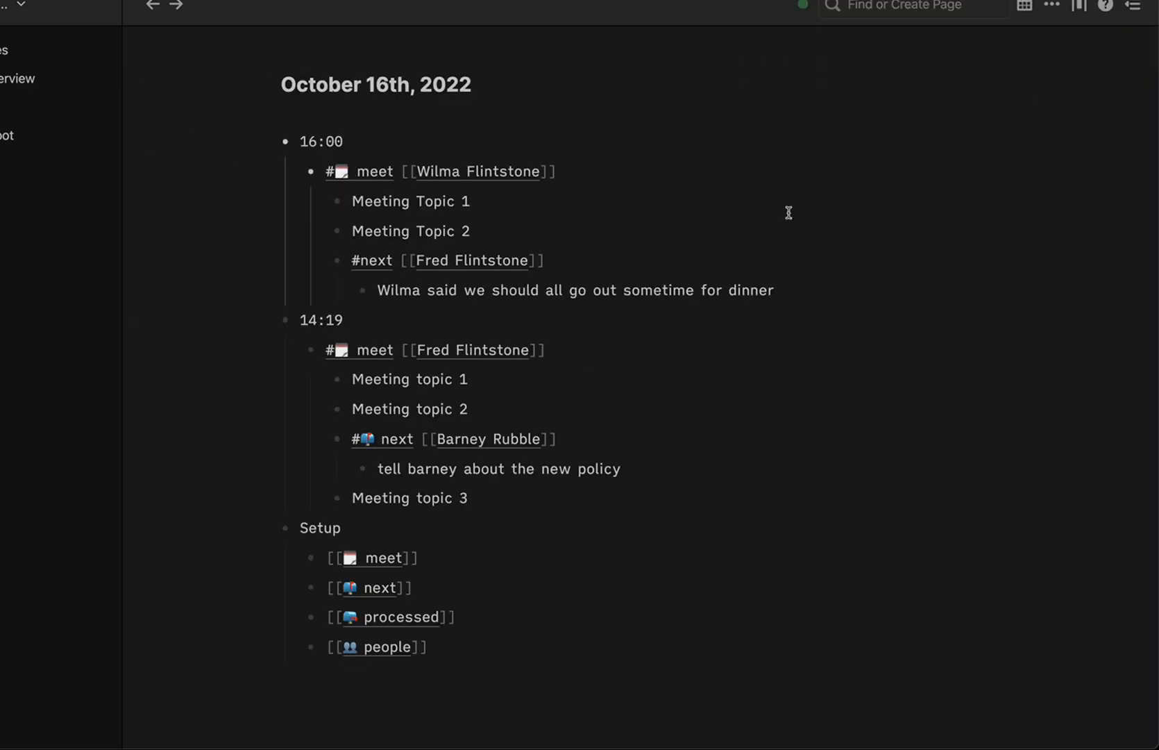
Insert the People template into the page of the 16:00 #next contact and fill How We Met with "Through" and the 16:00 attendee's first name
shift+click(438, 266)
click(928, 107)
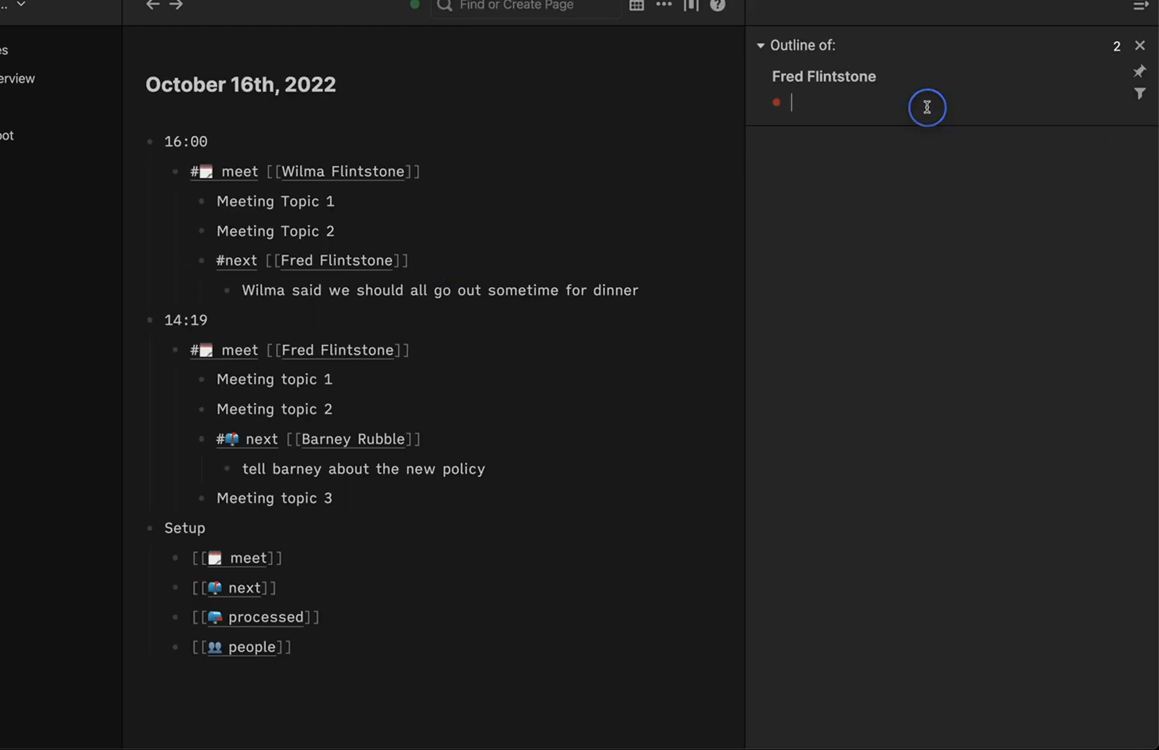
text(;;)
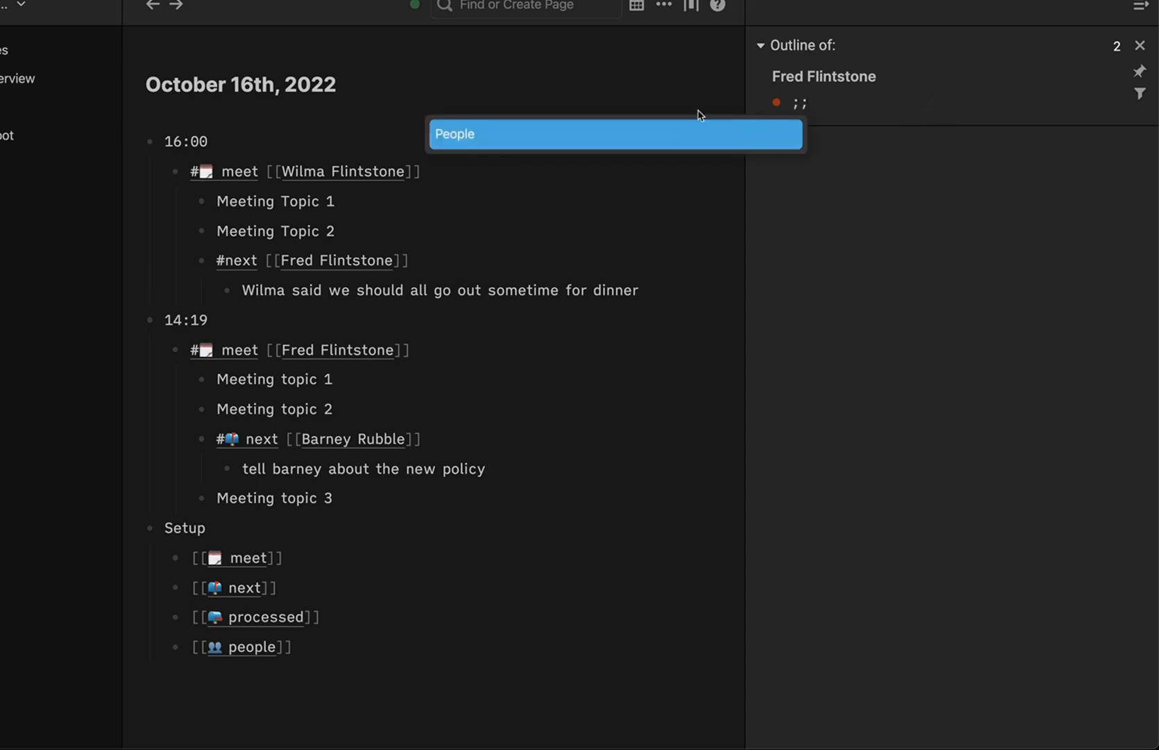
click(624, 134)
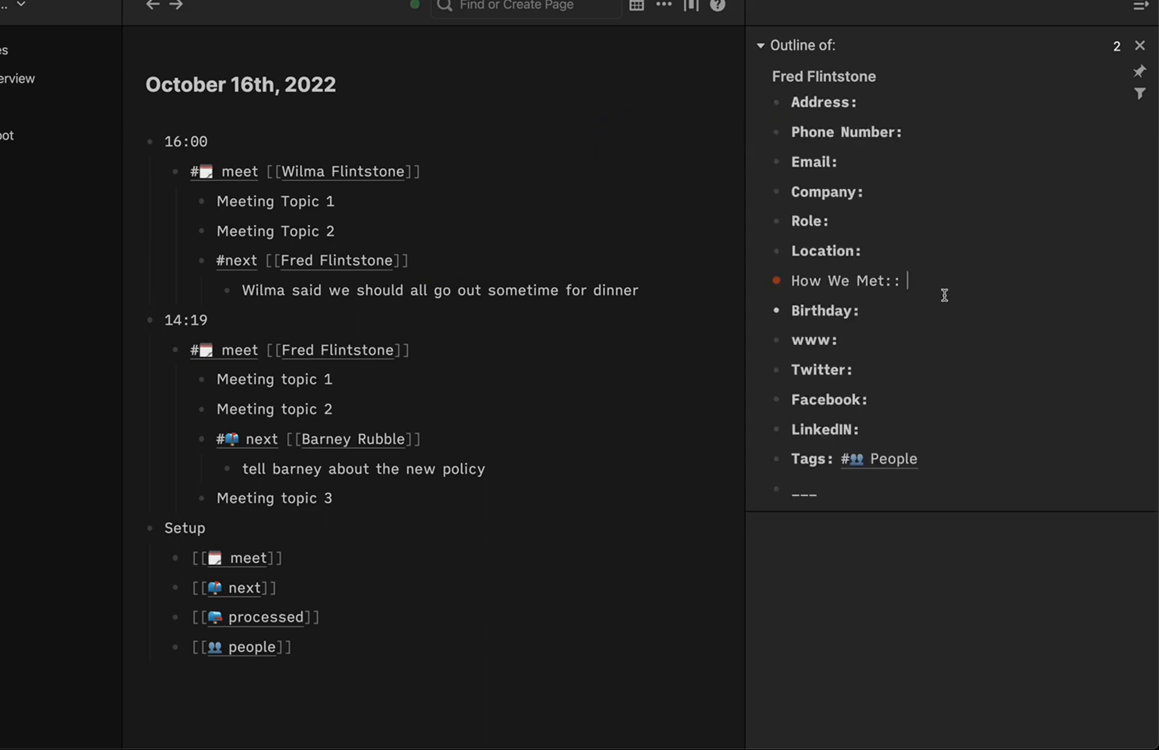
text(Through Wilma)
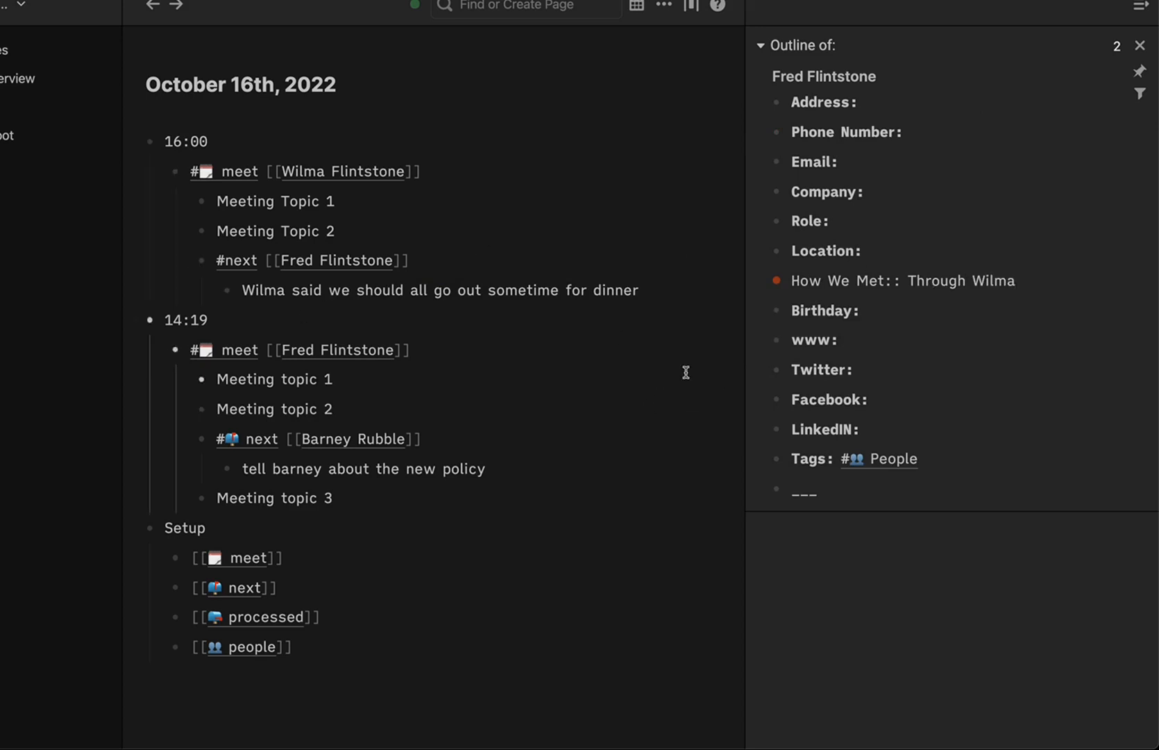
click(1140, 46)
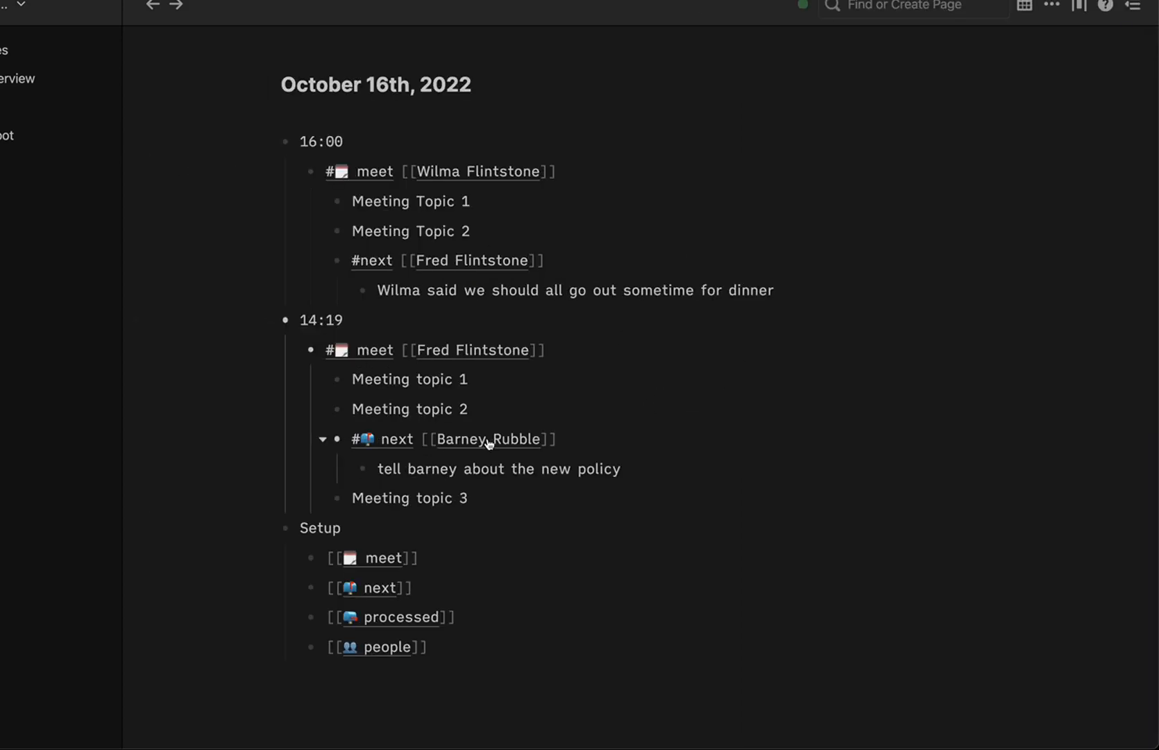
Insert the People template into the page of the 14:19 next-item contact, filling How We Met with "Through" and a link to the 14:19 attendee
shift+click(489, 440)
click(827, 99)
text(;;)
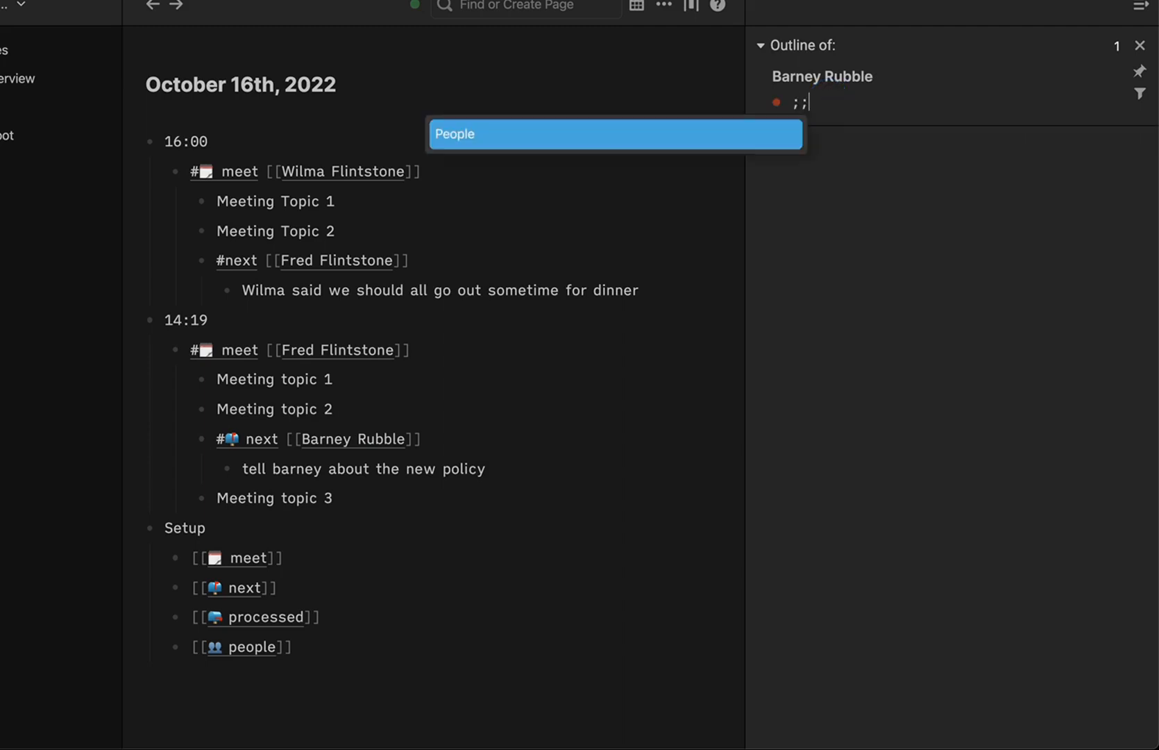
click(472, 133)
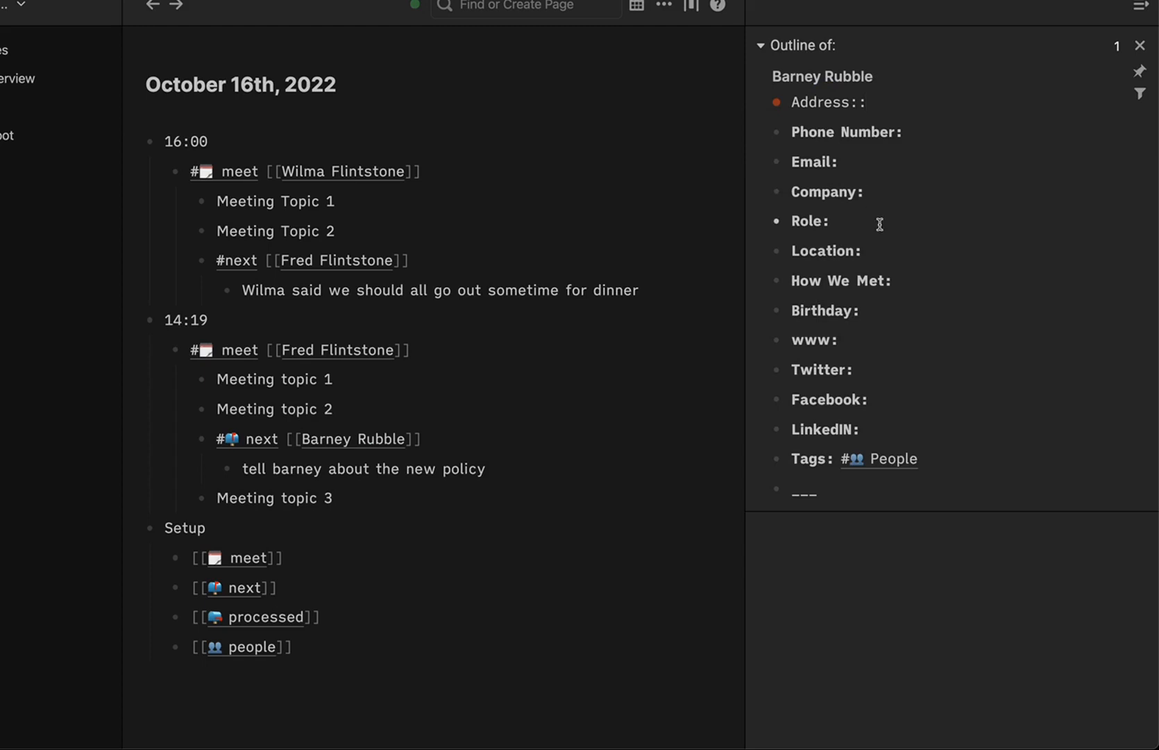
click(925, 277)
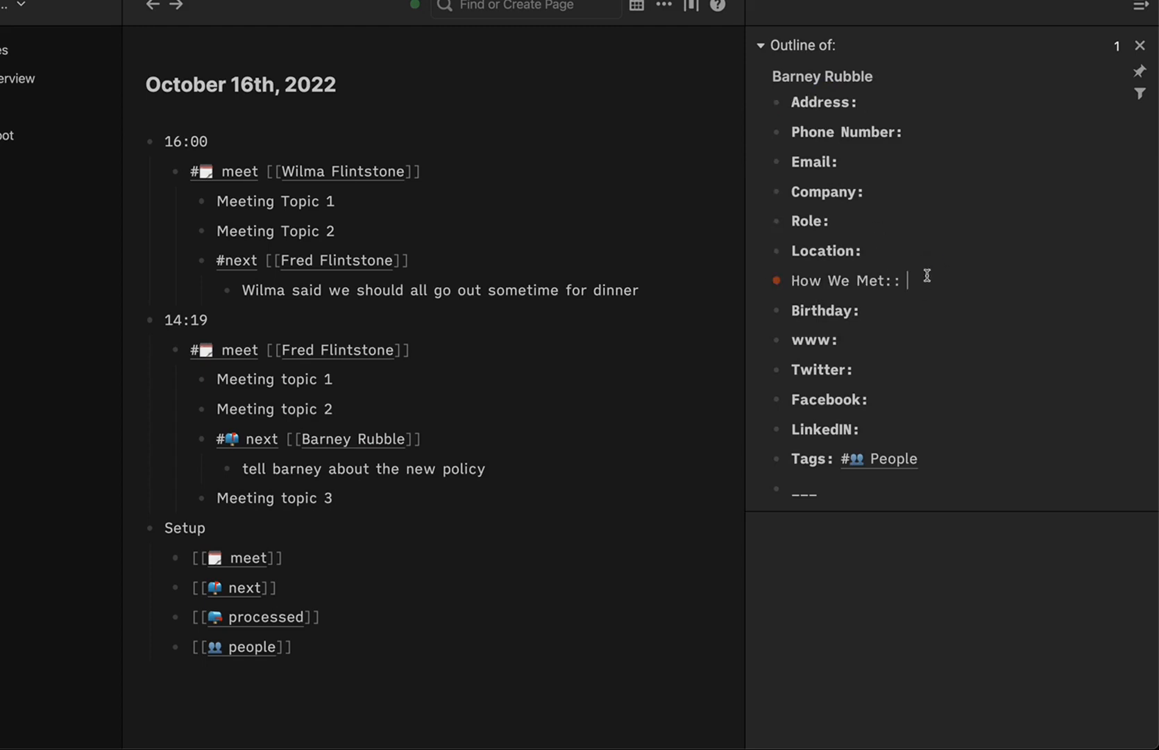
text(Through [[Fred)
key(Return)
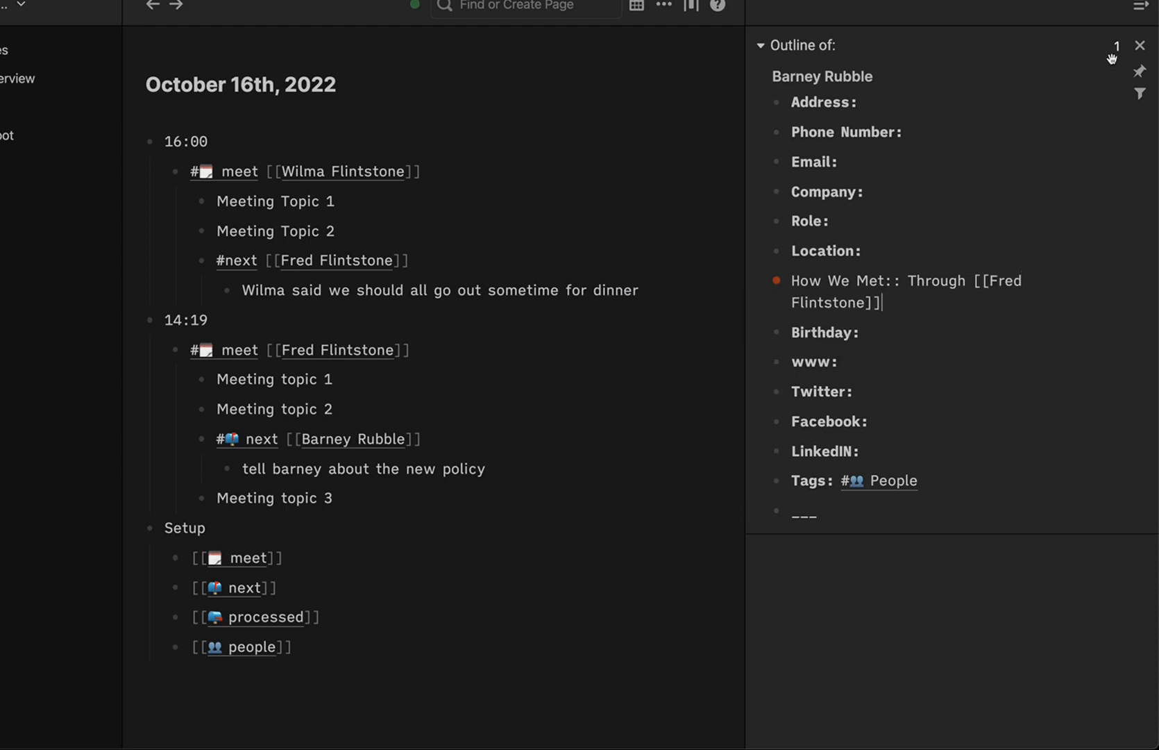
click(1140, 45)
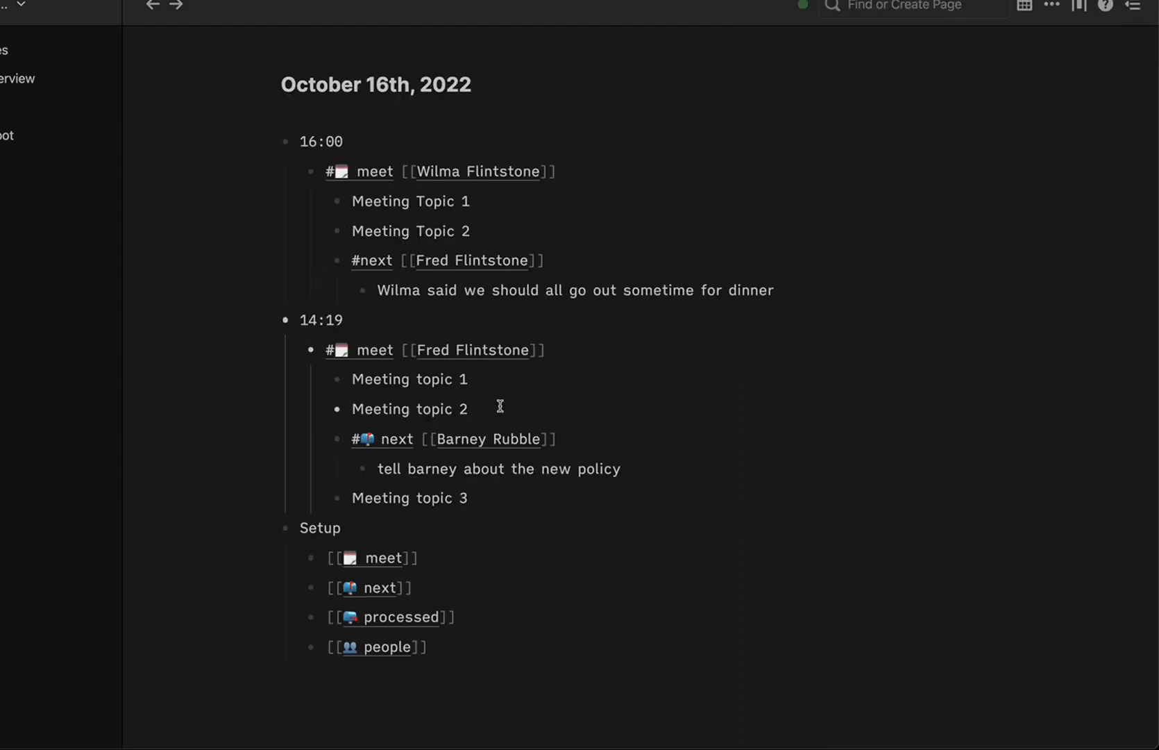
On the 14:19 attendee's page, replace the plain name in How We Met with a link to the 16:00 attendee's page
shift+click(469, 259)
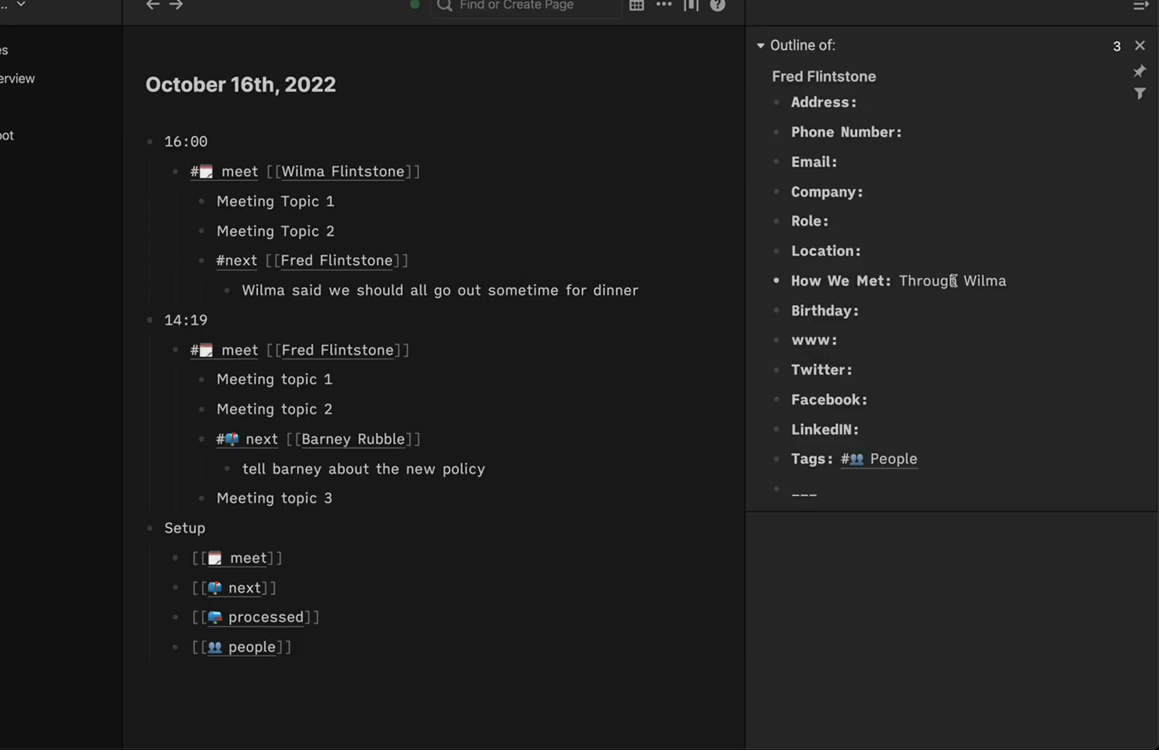
click(954, 280)
double_click(985, 280)
key(BackSpace)
key(BackSpace)
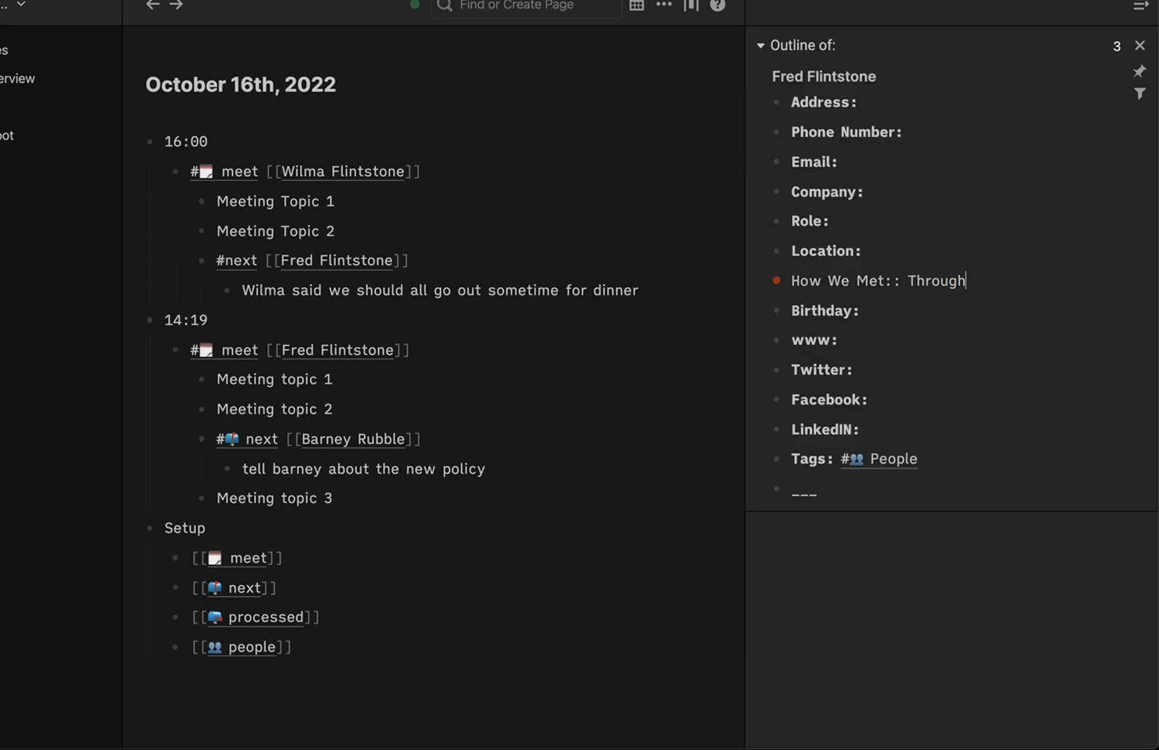
text([[wilma)
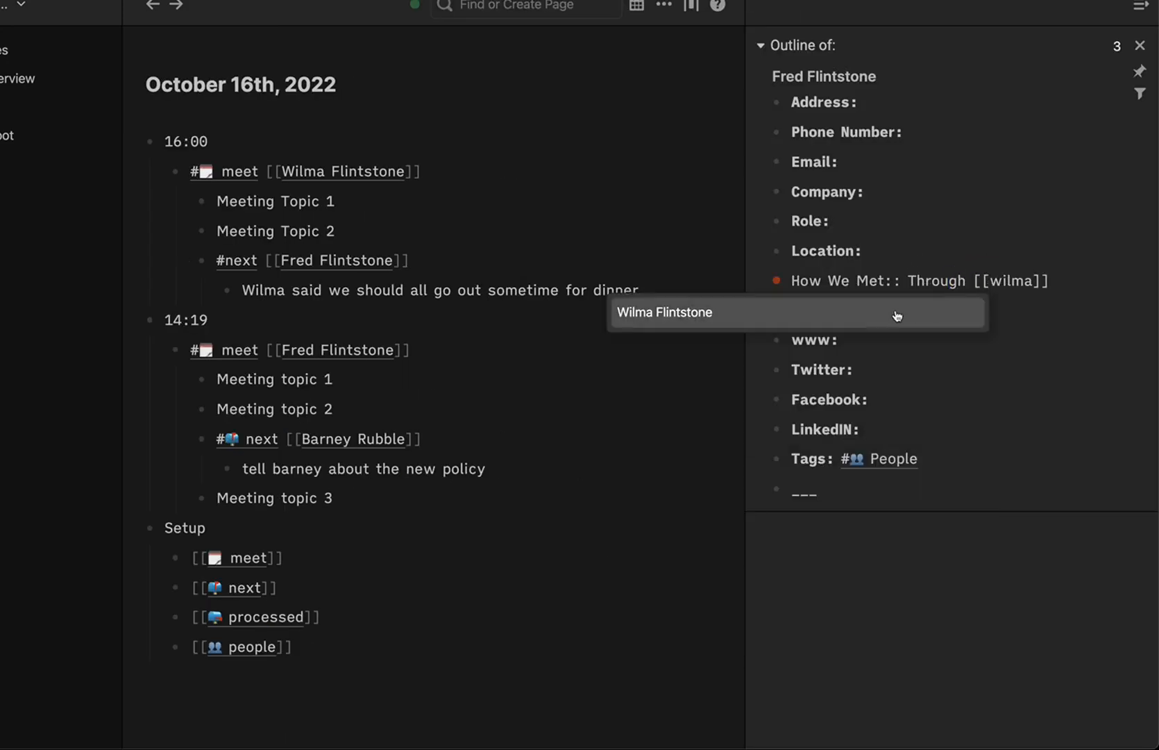
click(896, 316)
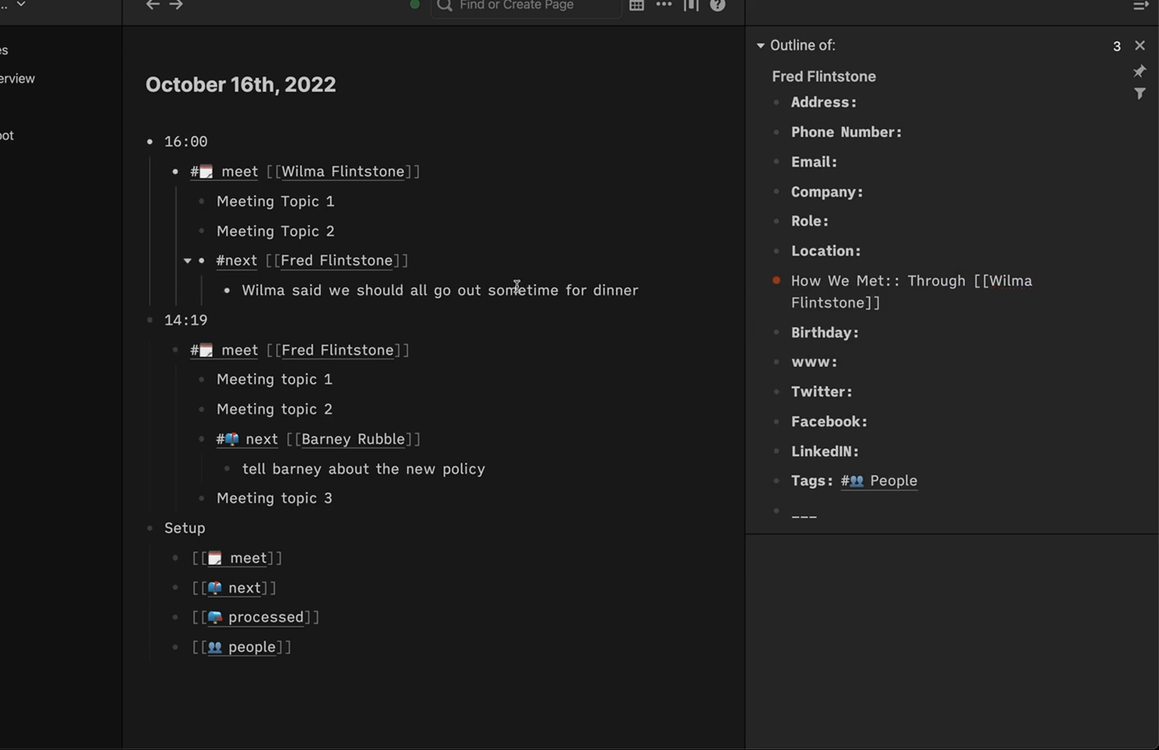
drag(744, 341, 599, 343)
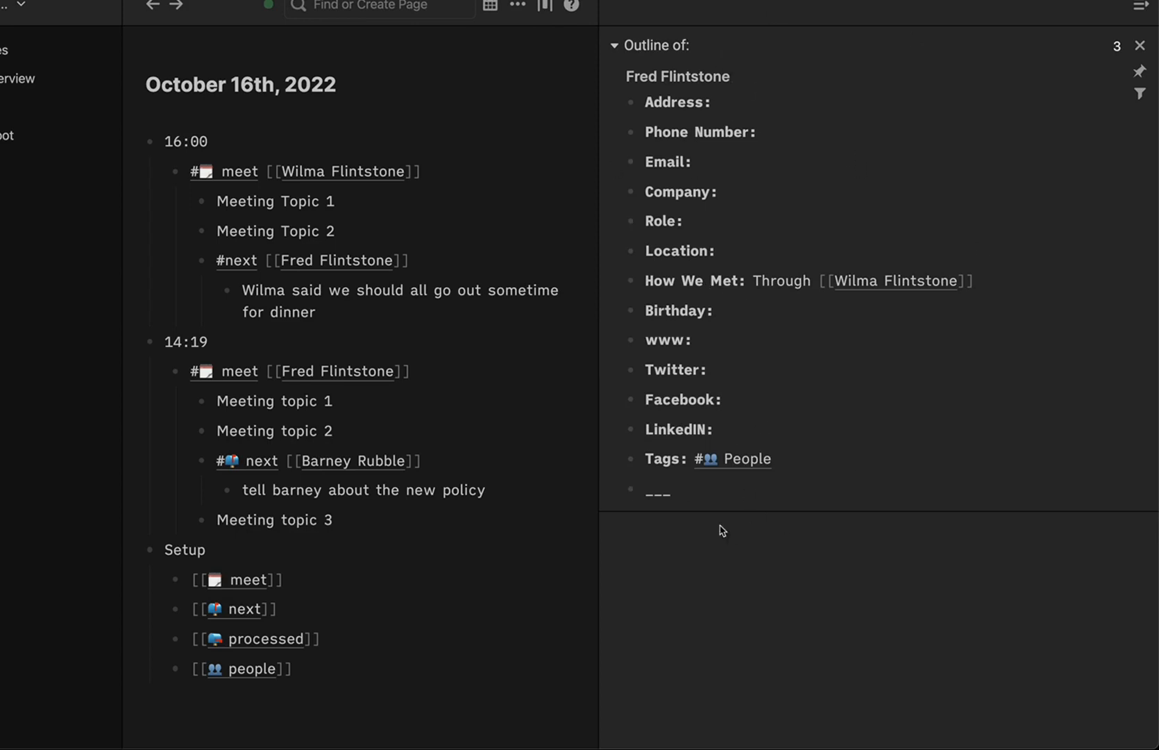
click(1142, 46)
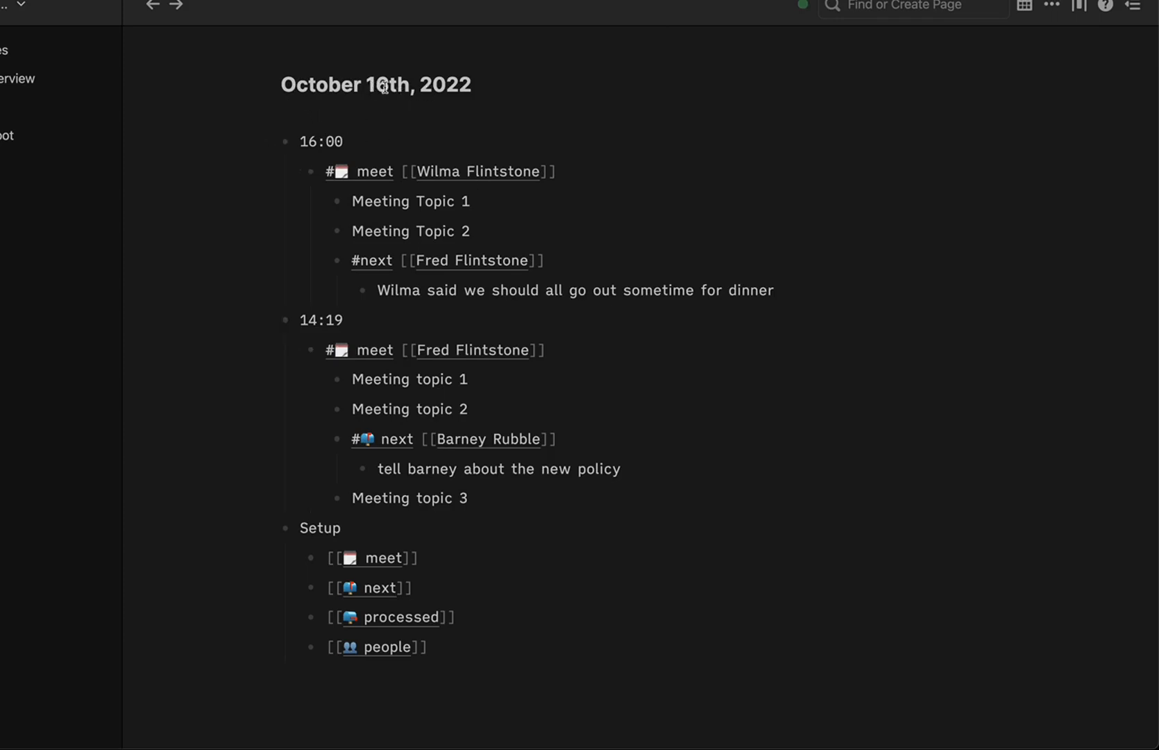
Open the October 24th, 2022 daily note and add a 10:00 entry with an empty nested block
click(1025, 6)
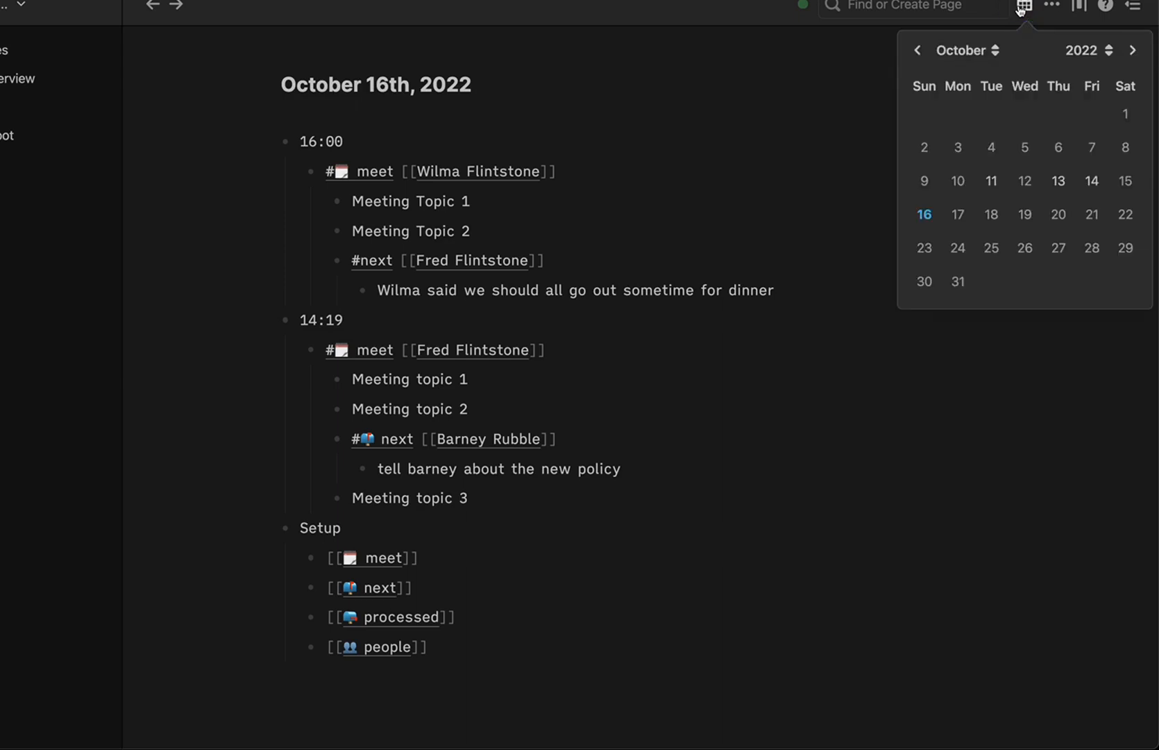
click(958, 251)
click(476, 147)
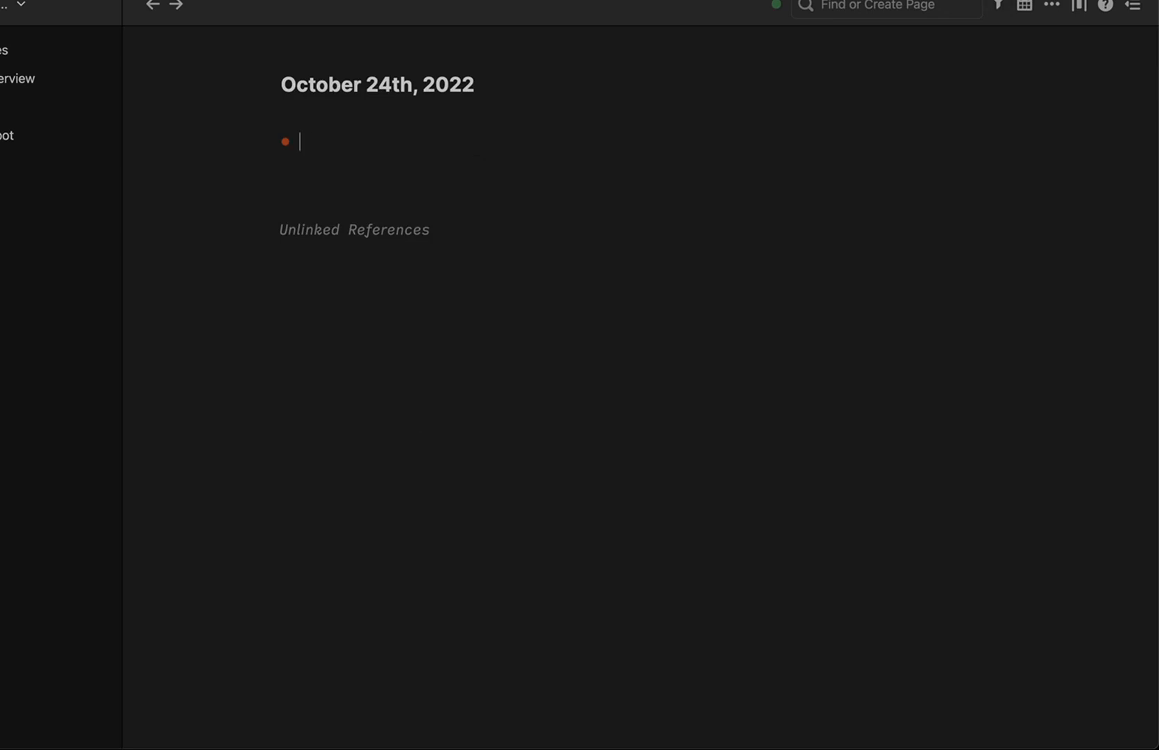
text(/)
key(BackSpace)
text(10:00)
key(Return)
key(Tab)
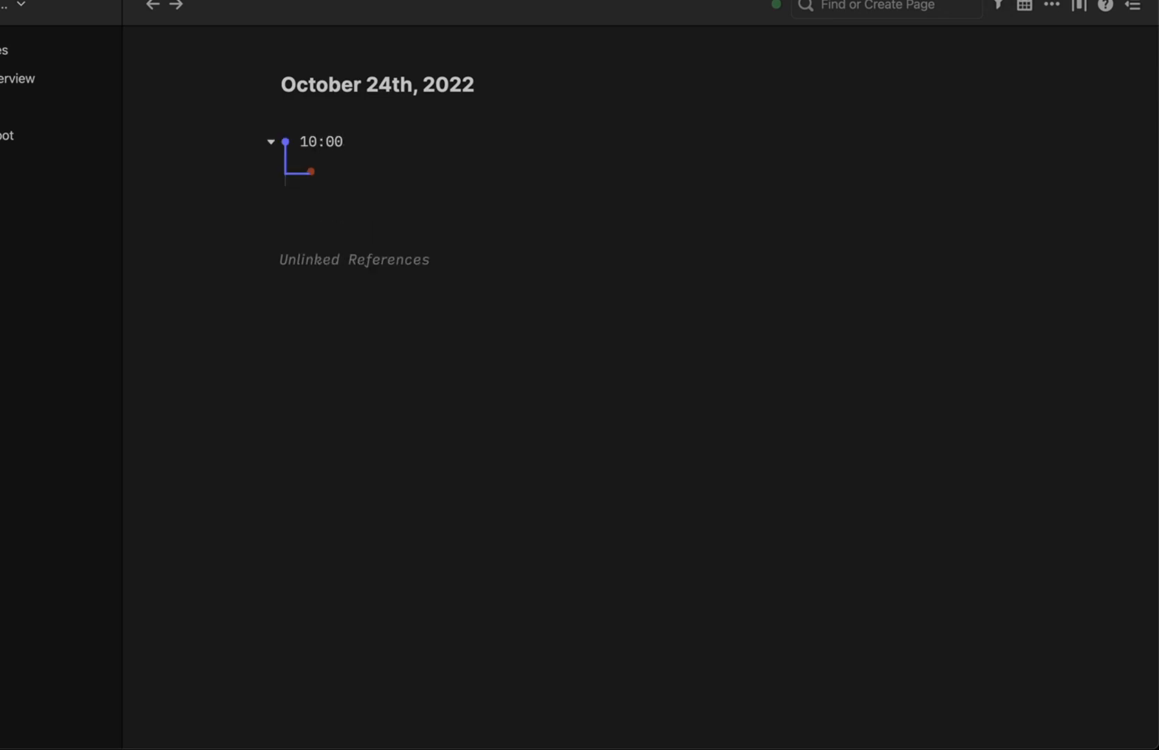
Under 10:00, add the calendar-emoji meet tag with a link to the October 16th 14:19 attendee, plus an empty nested block for notes
text(#)
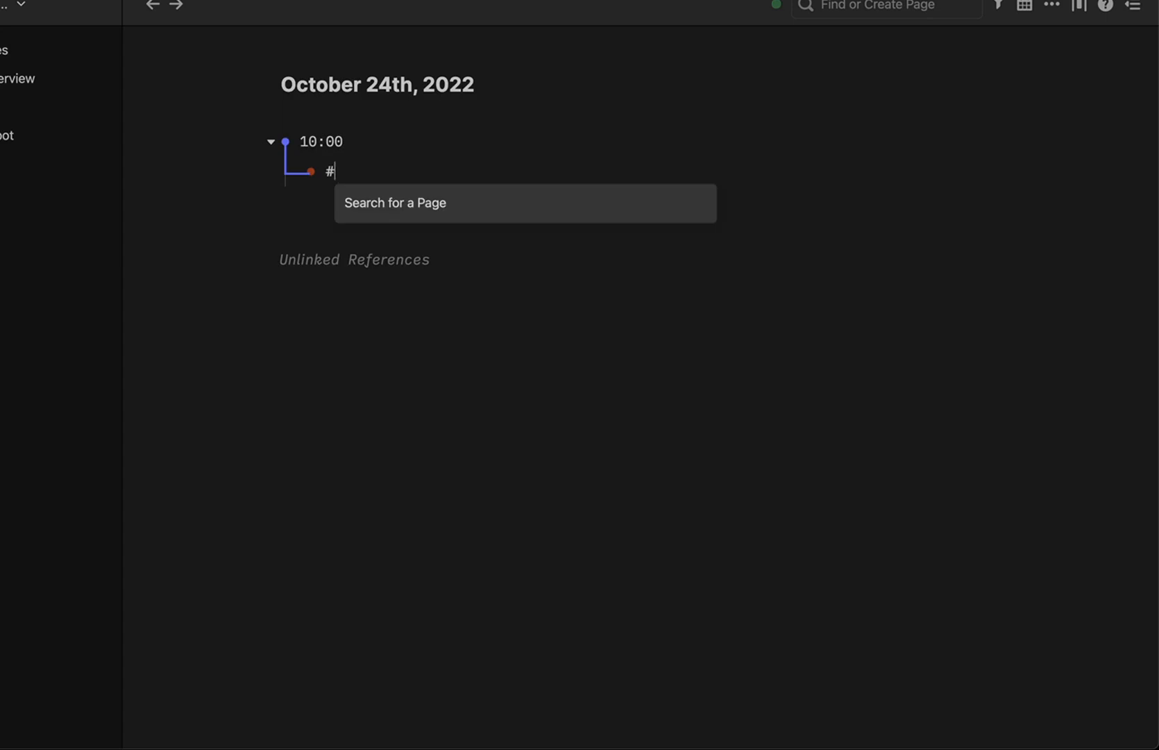
text([[📅 meet)
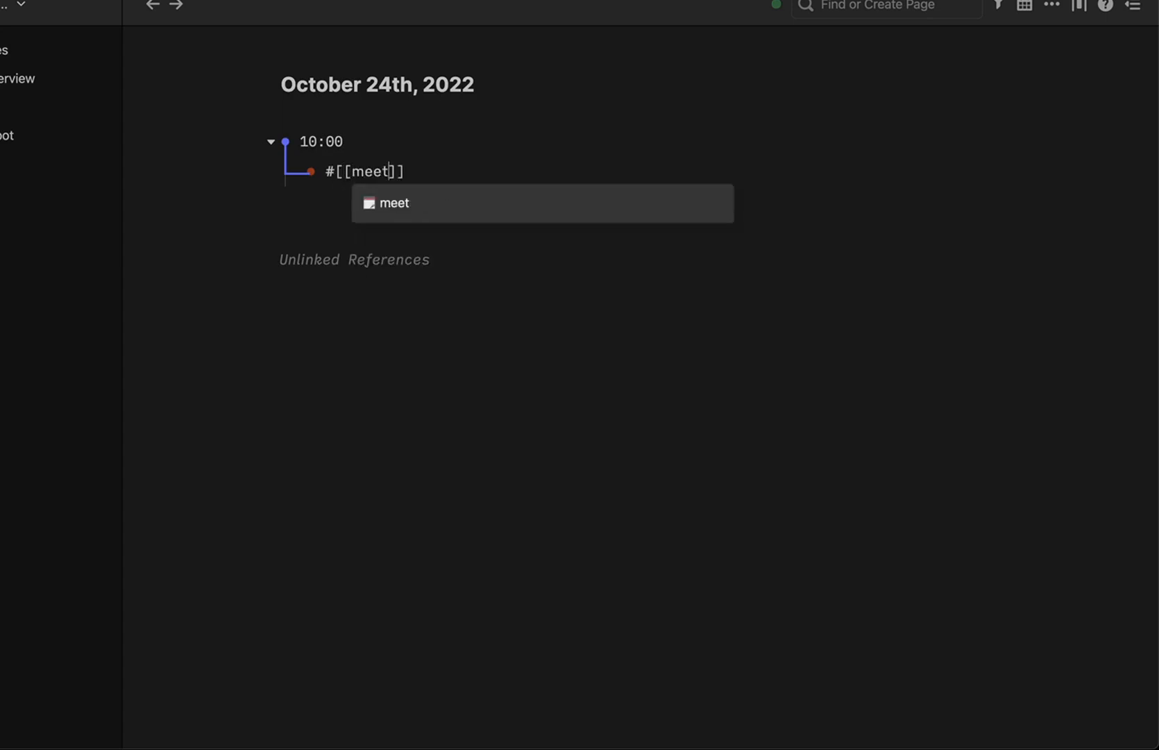
key(Return)
text([[)
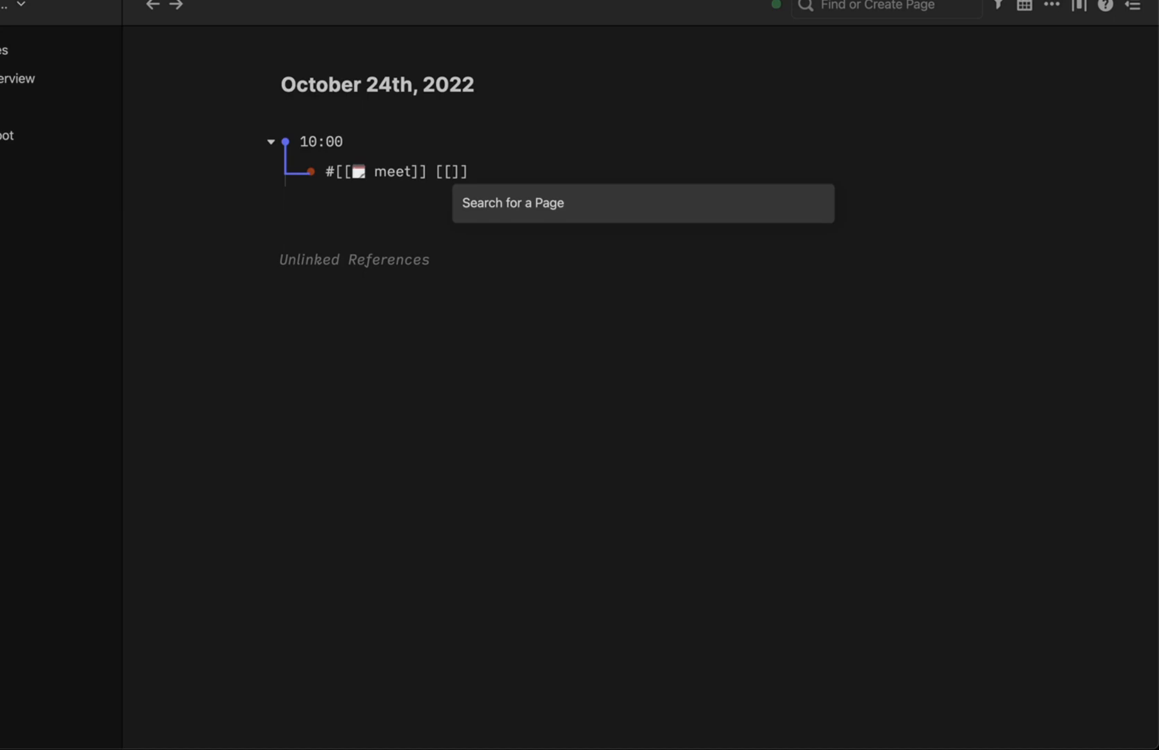
text(Fred)
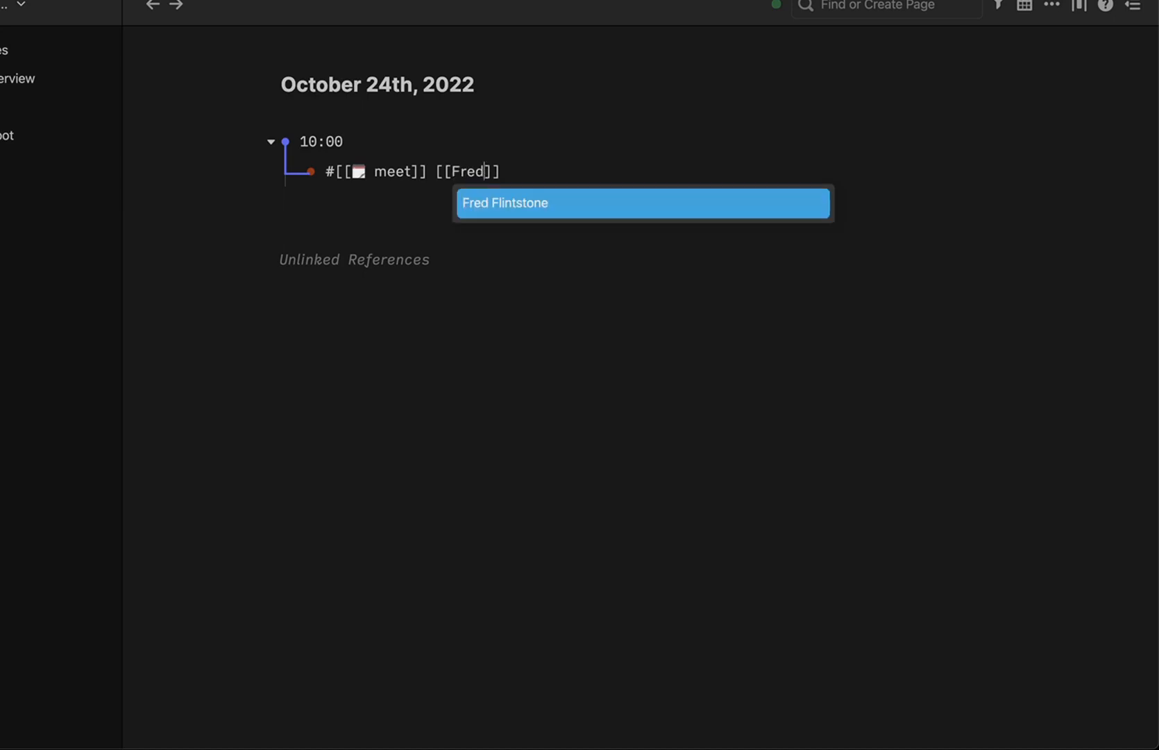
key(Return)
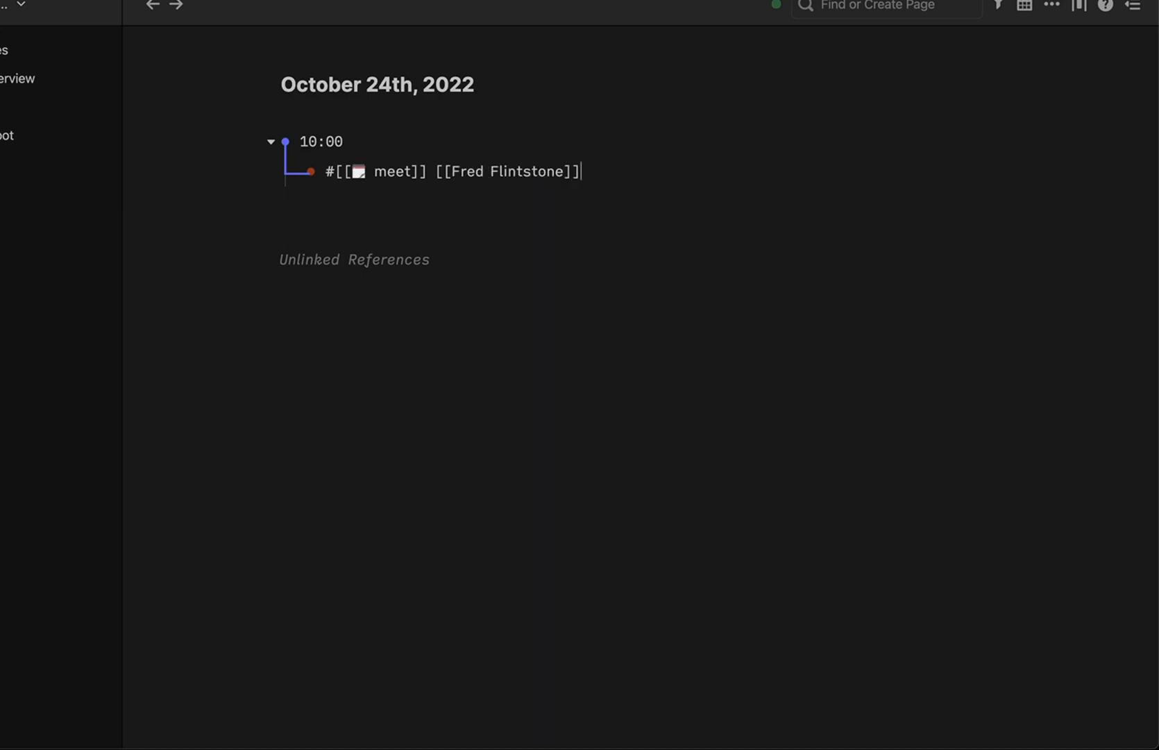
key(Return)
key(Tab)
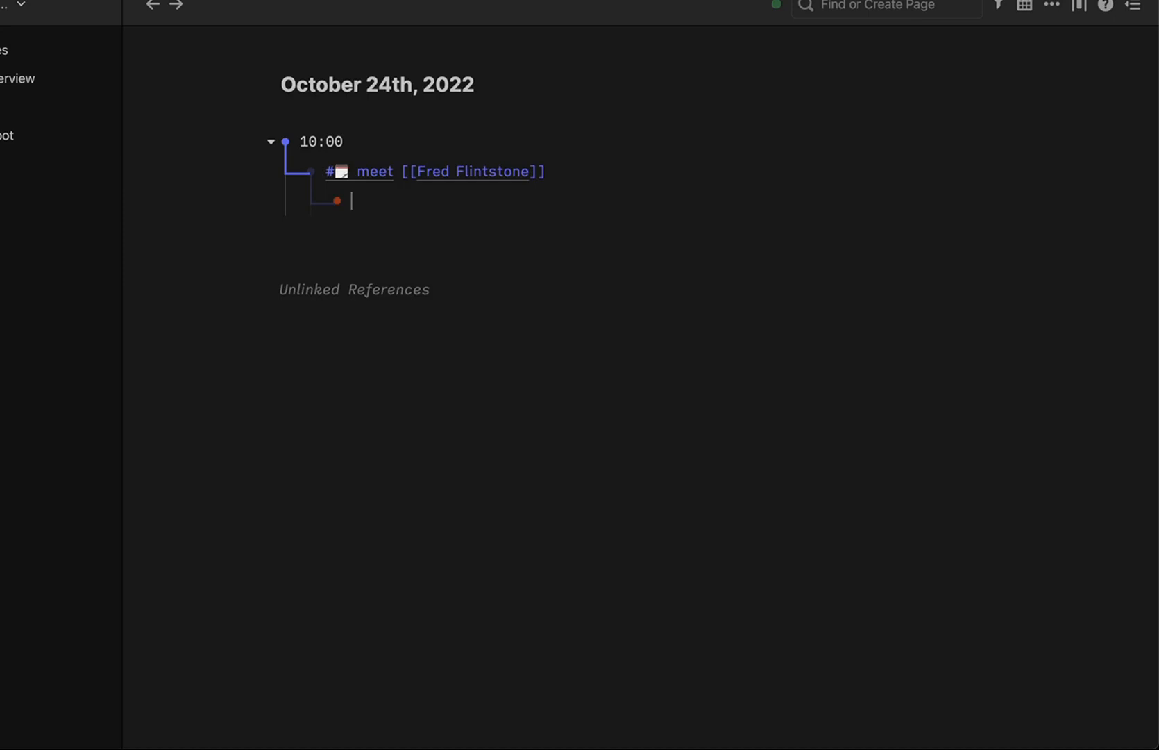
Open the 10:00 attendee's page beside the note and review its linked references for past meetings and follow-up items
shift+click(473, 182)
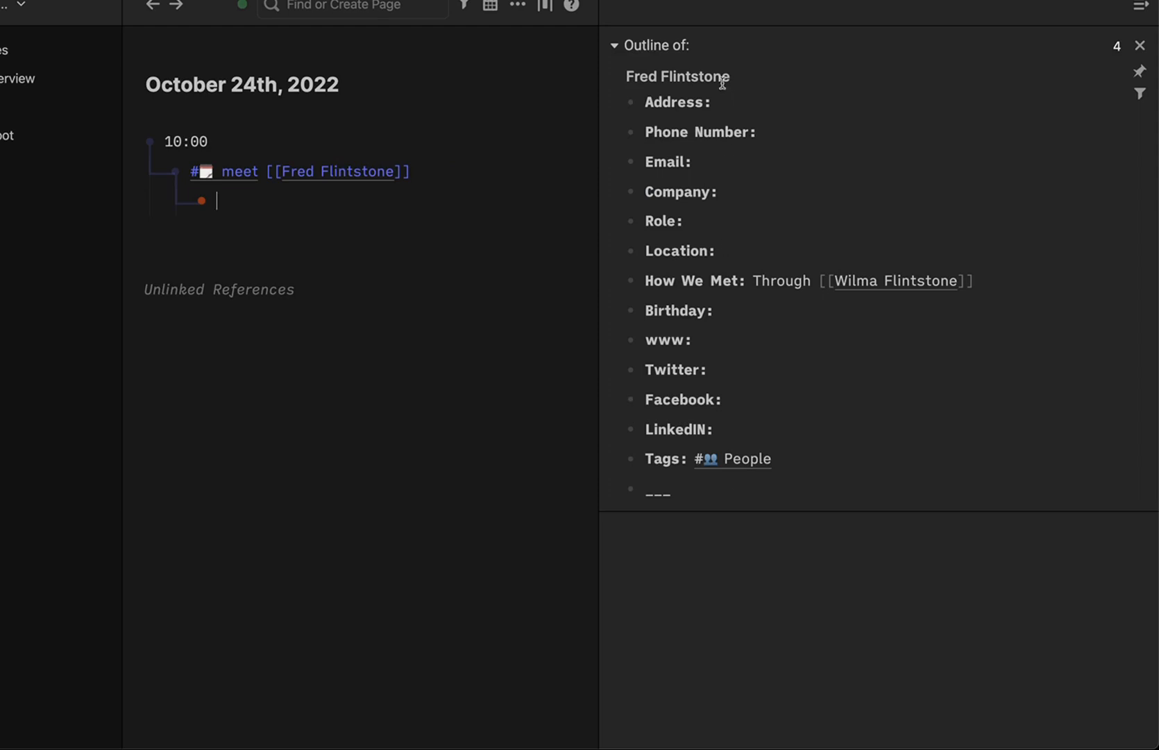
click(1118, 50)
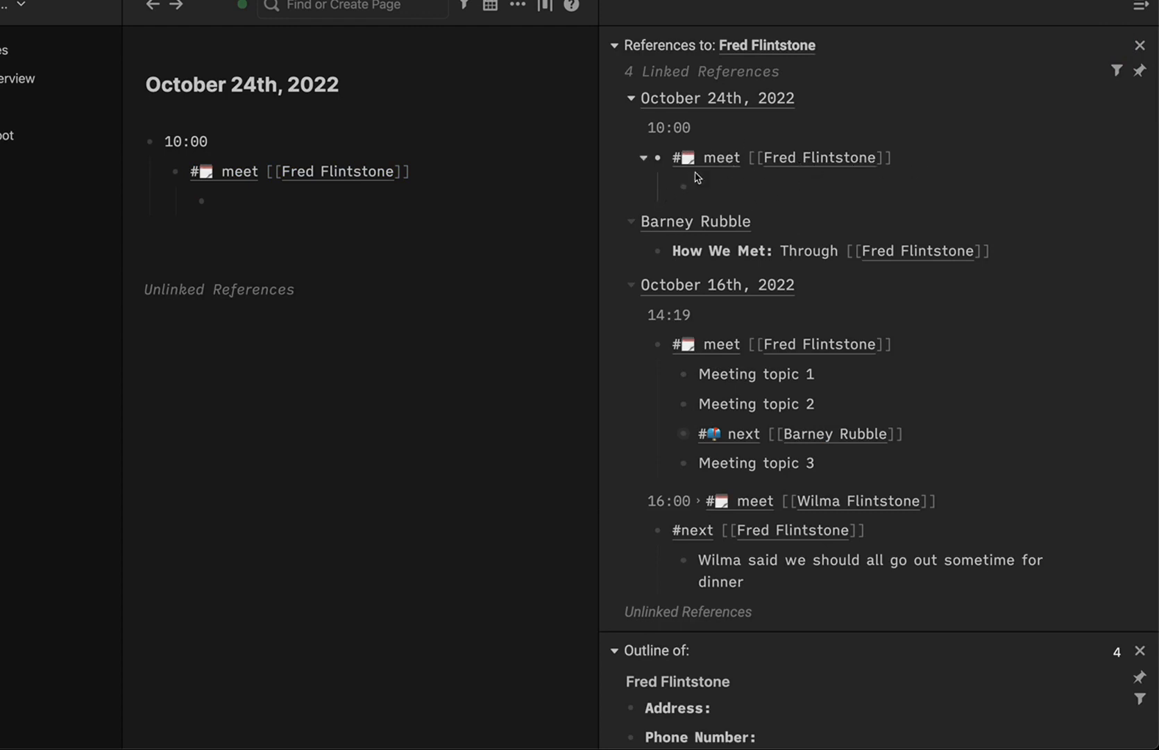
scroll(842, 244, down, 3)
scroll(842, 244, up, 3)
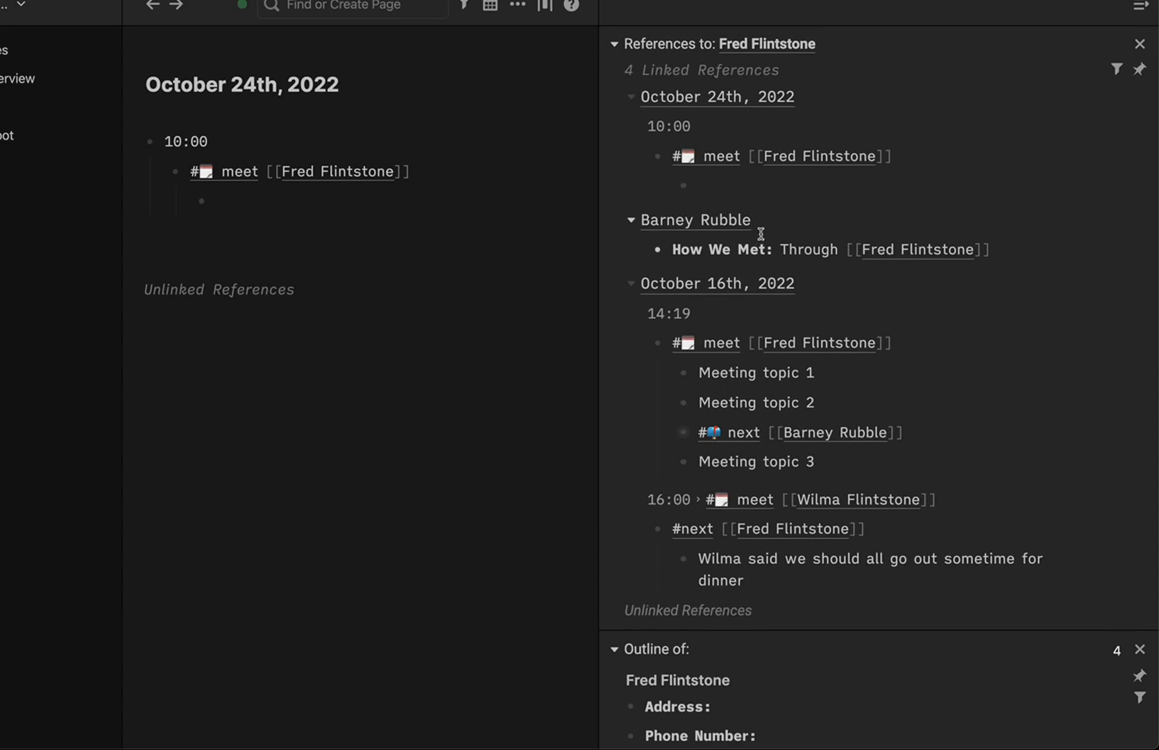
scroll(893, 284, down, 5)
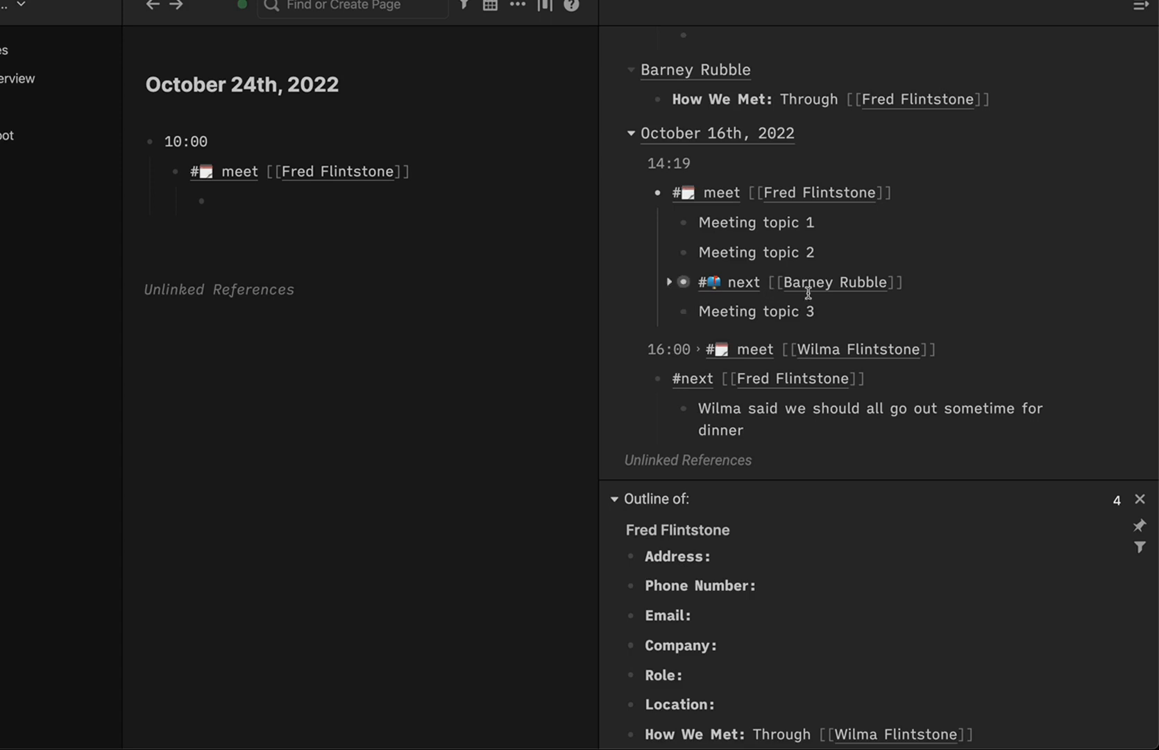
scroll(808, 291, down, 2)
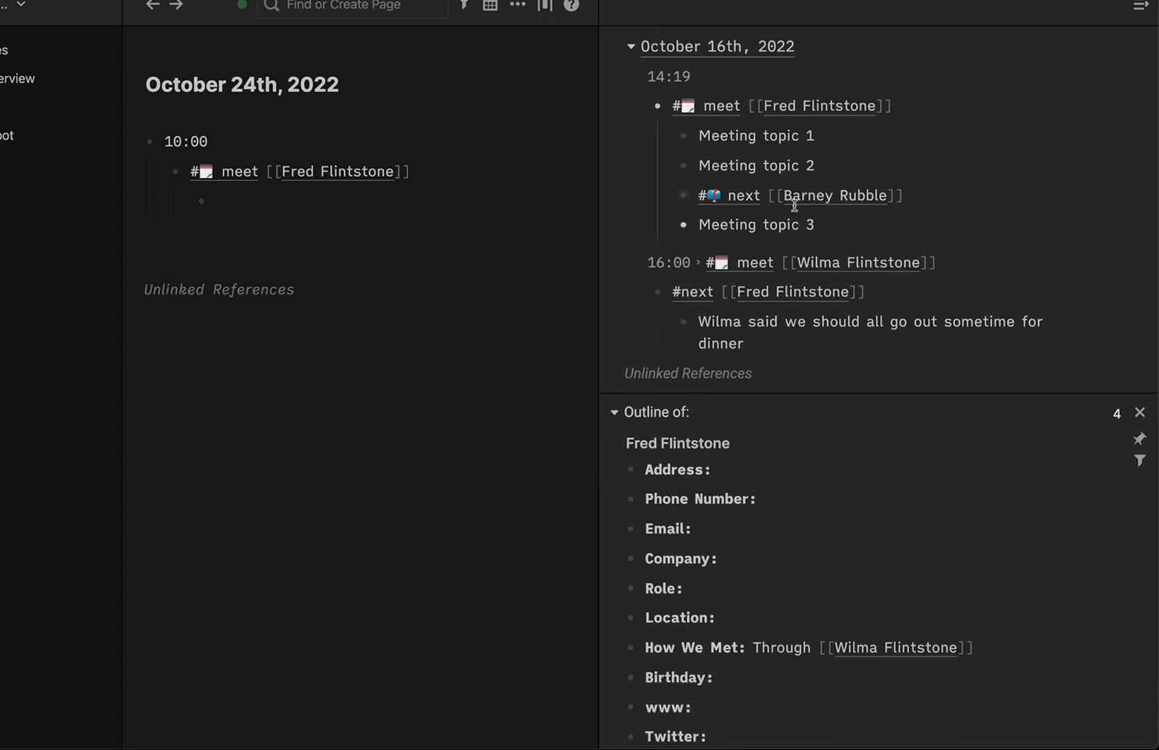
Finish reviewing the 10:00 attendee's linked references and close both of the attendee's panes beside the note
scroll(826, 204, down, 2)
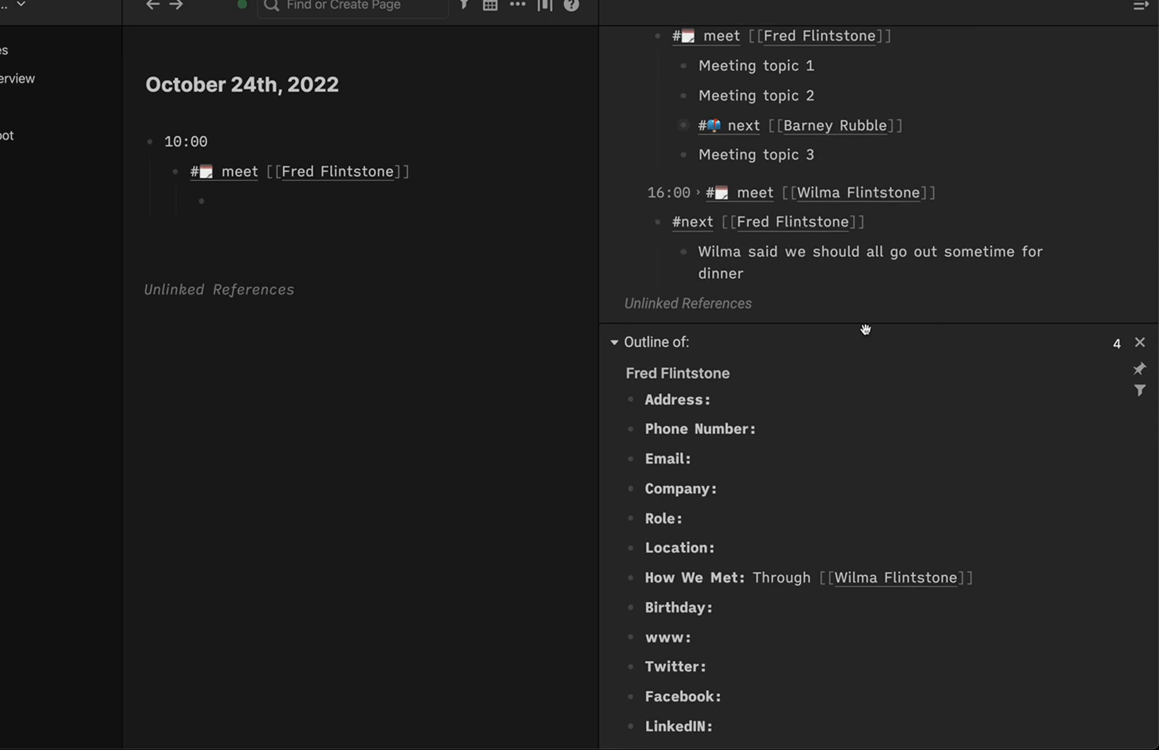
scroll(833, 163, up, 5)
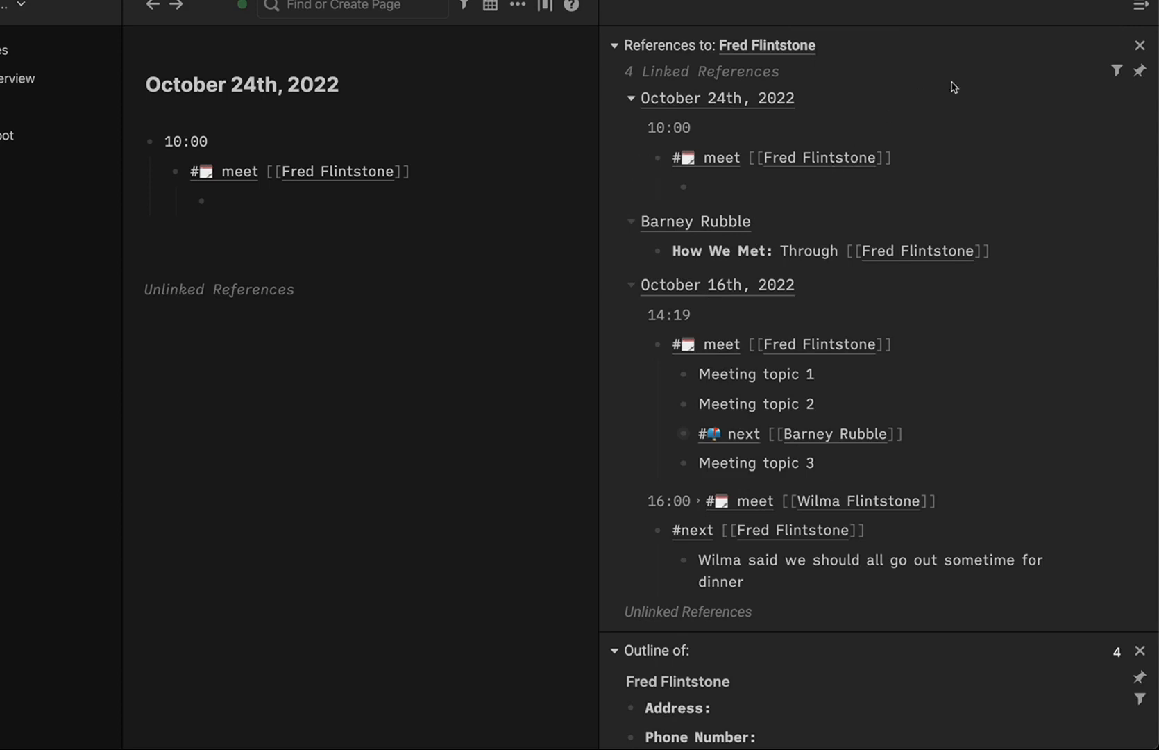
click(1140, 45)
click(1141, 46)
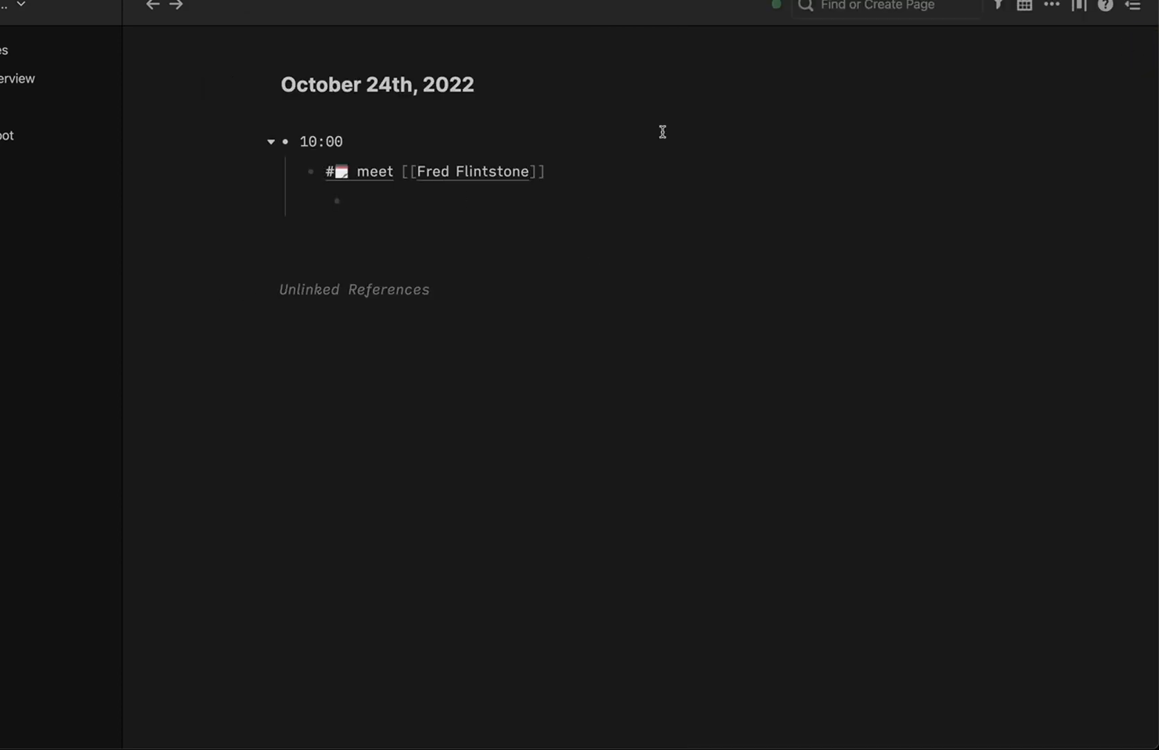
Search for "next", open the mailbox-emoji next page beside the note and display its linked references
click(884, 8)
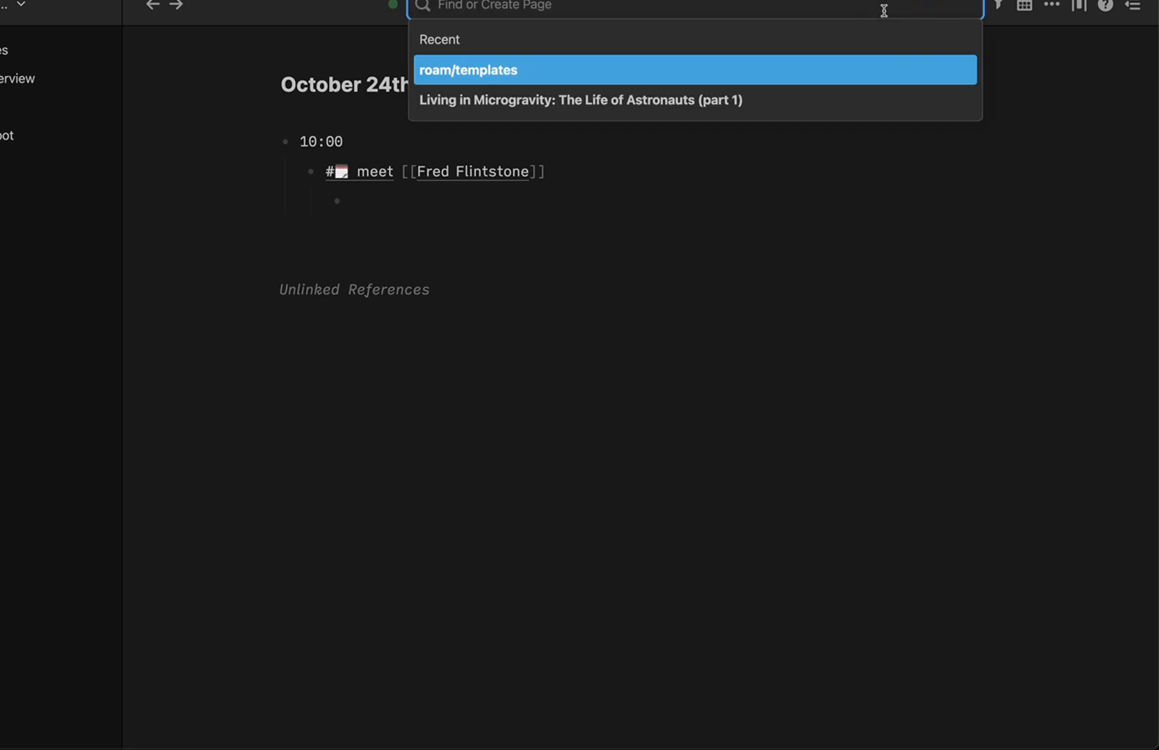
text(next)
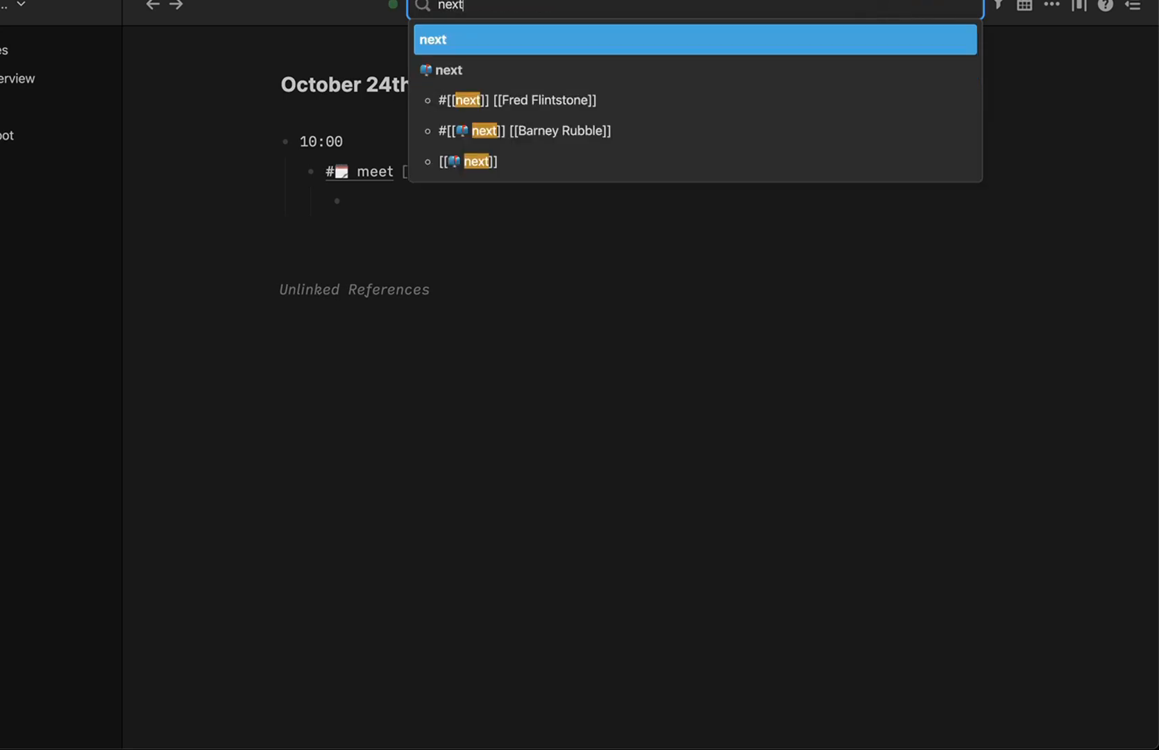
key(Down)
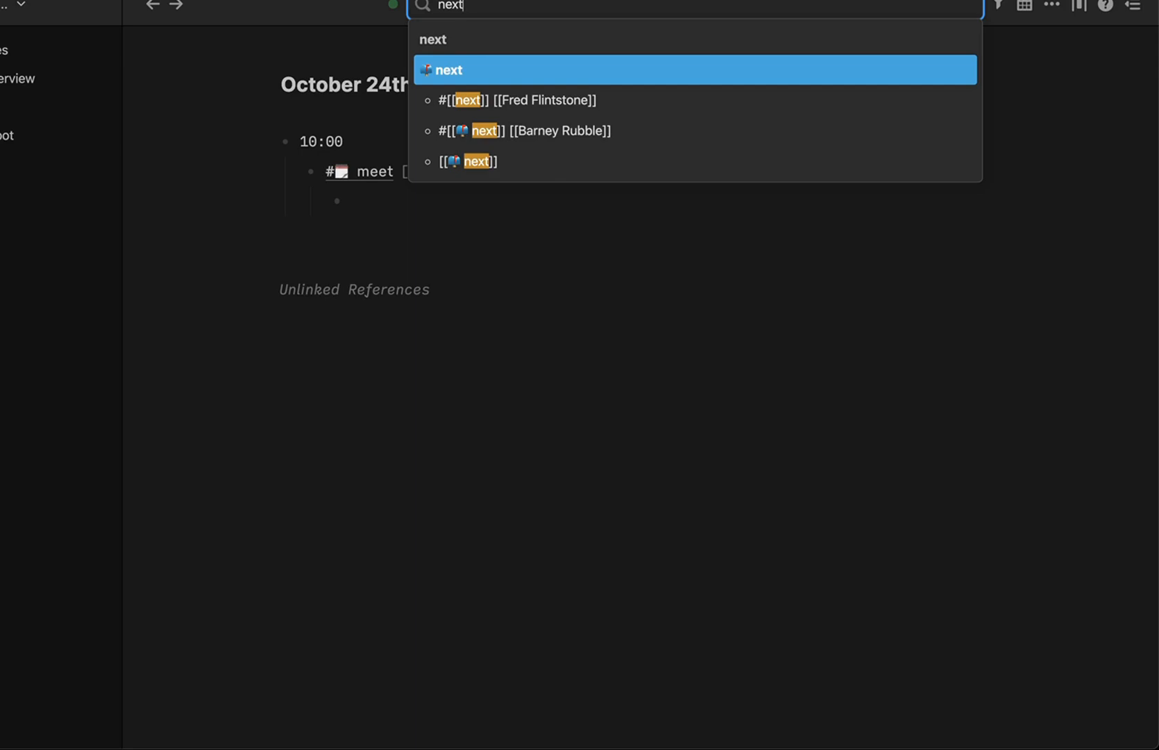
key(shift+Return)
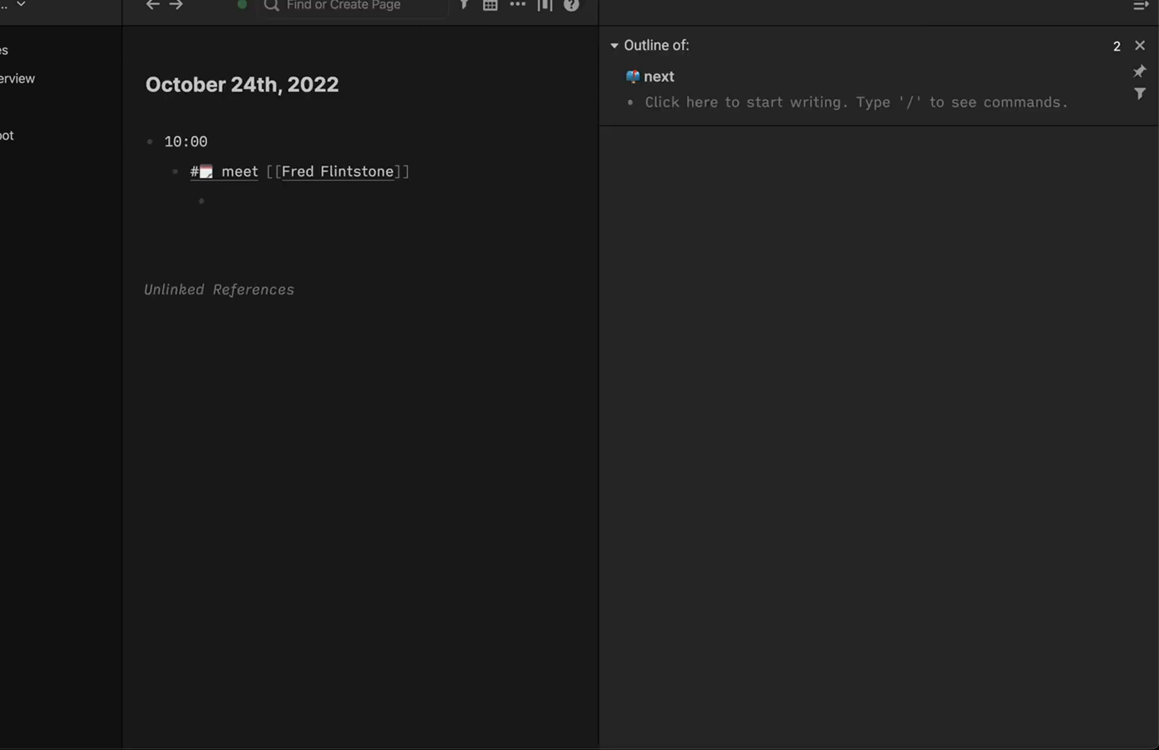
click(1118, 50)
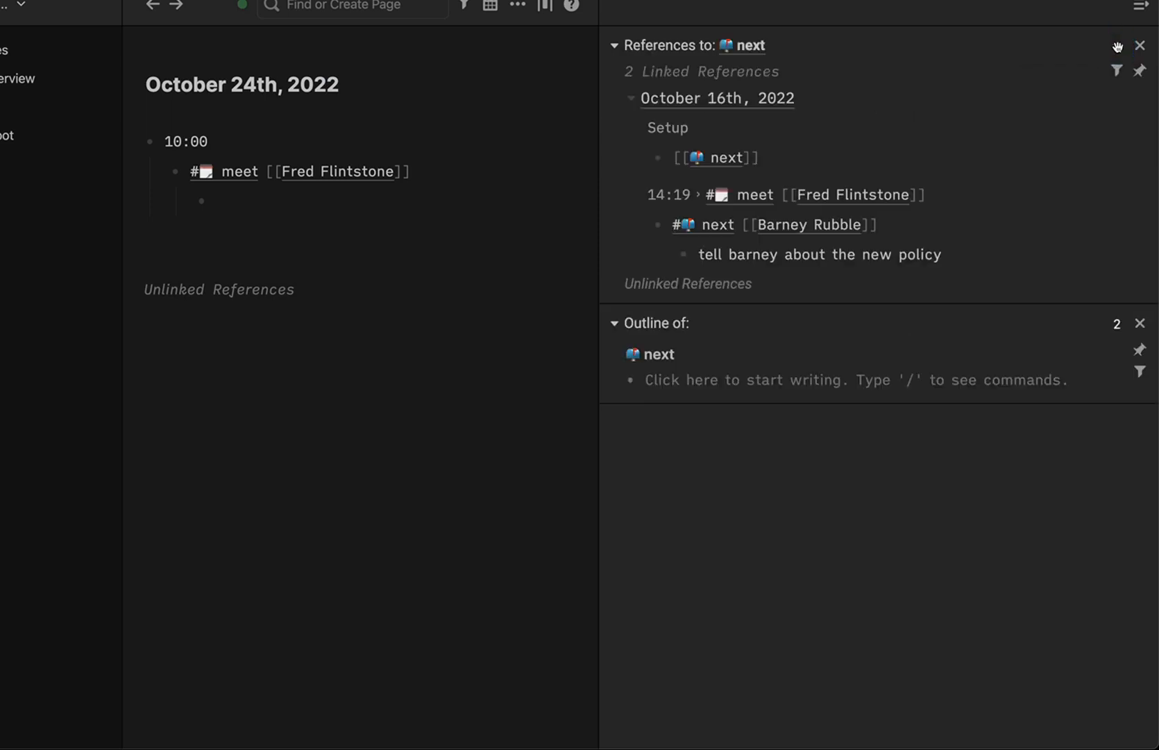
Filter the mailbox-emoji next page's linked references to include only those involving the 10:00 attendee
click(1118, 71)
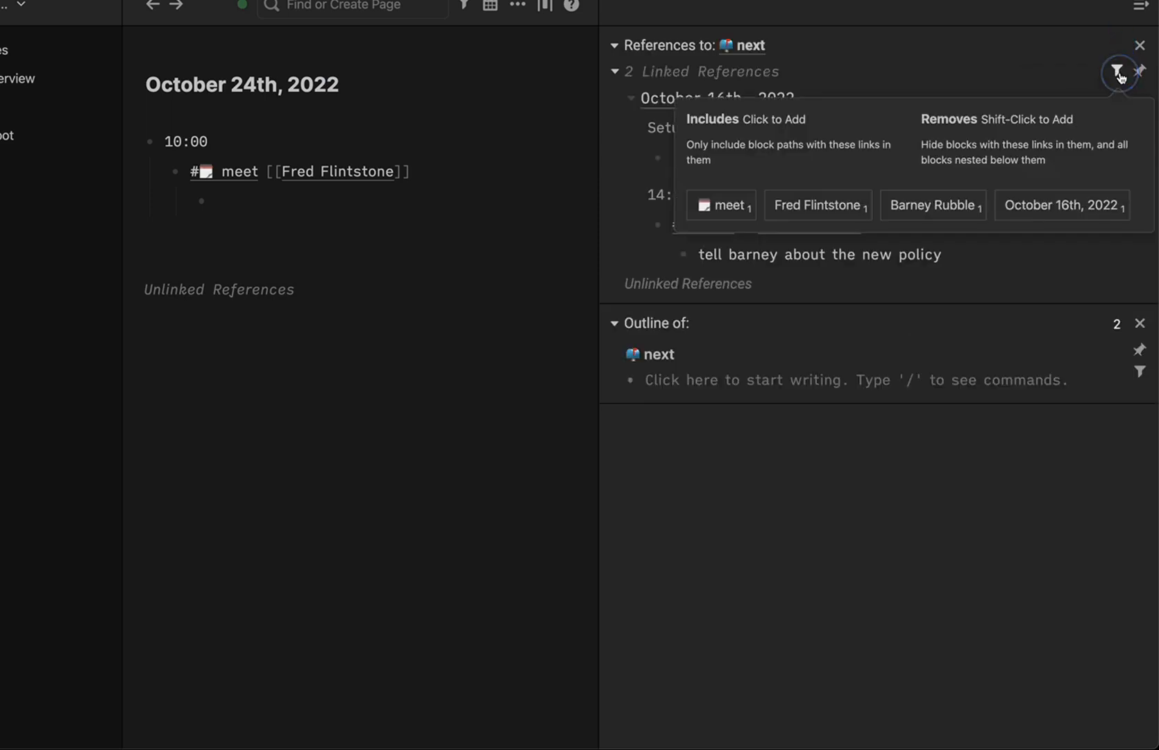
click(819, 208)
click(1083, 72)
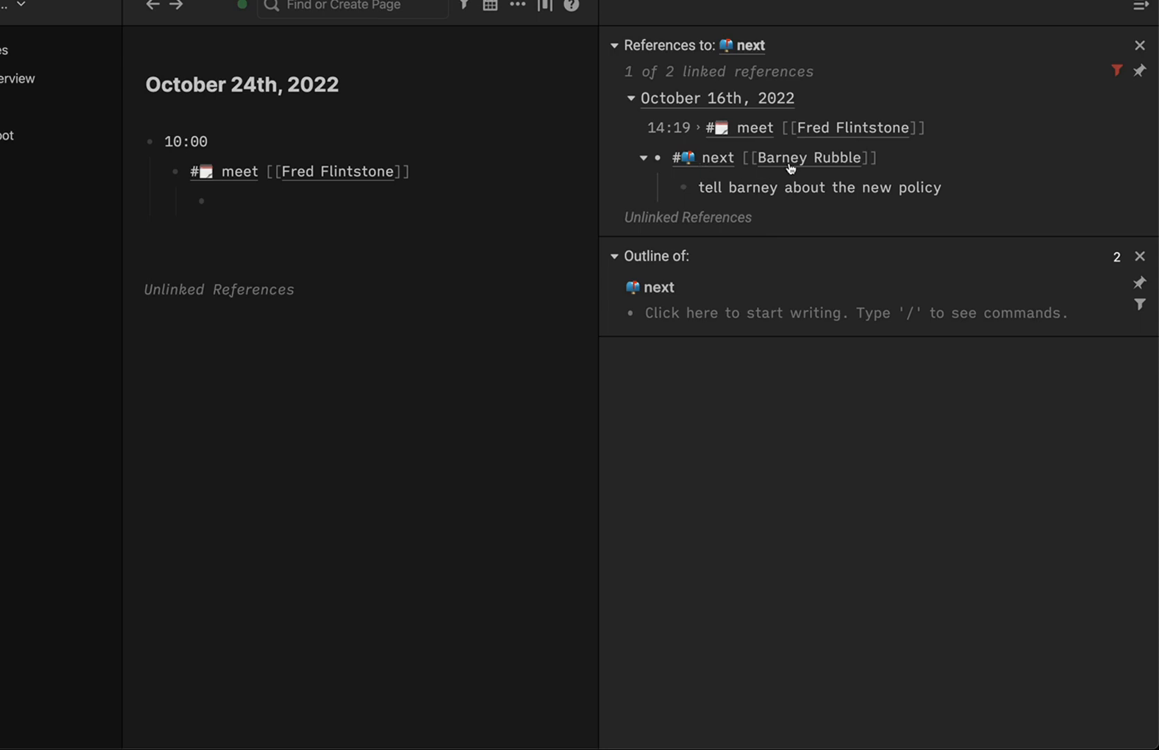
Write "Meeting Topic" in the empty block under the 10:00 meeting and close the next page's panes beside the note
click(341, 201)
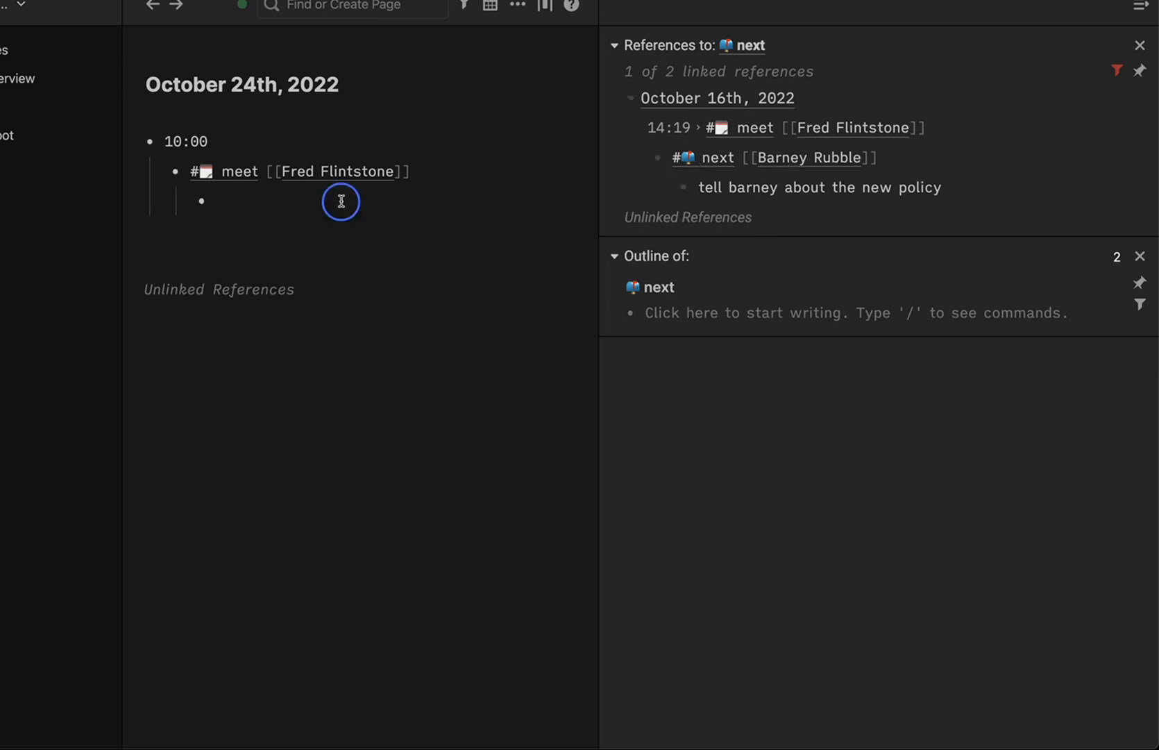
text(Meet )
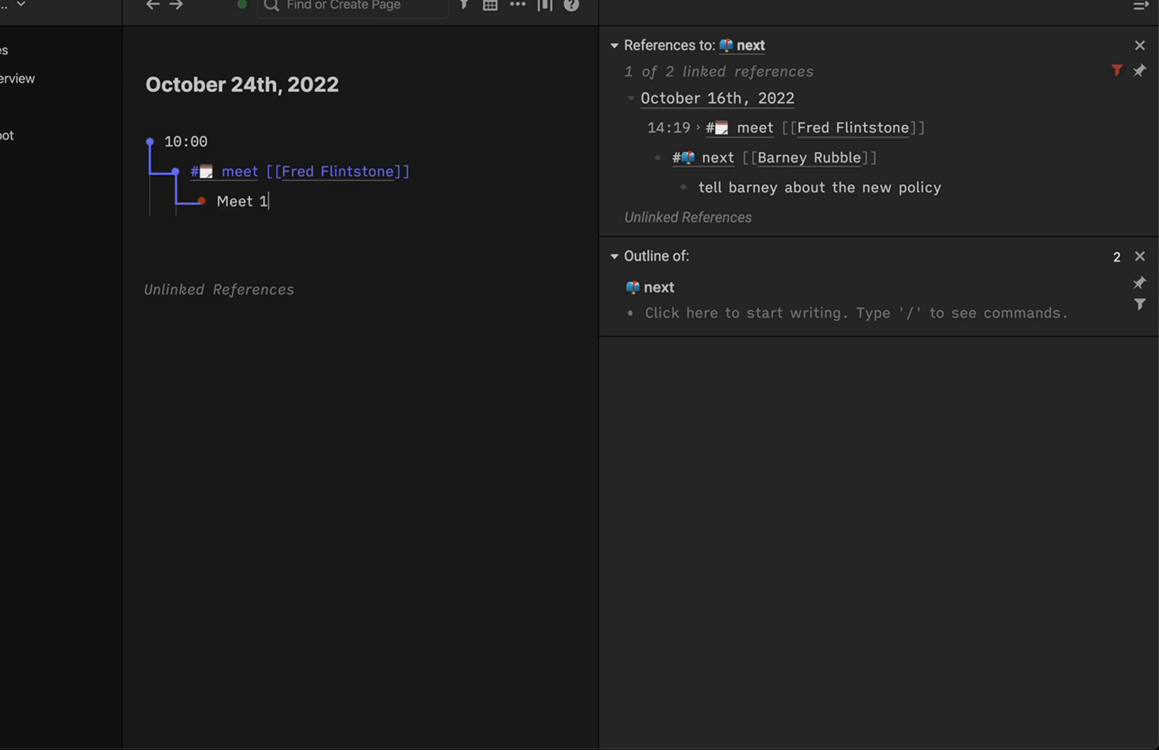
text(ing Topic)
click(266, 143)
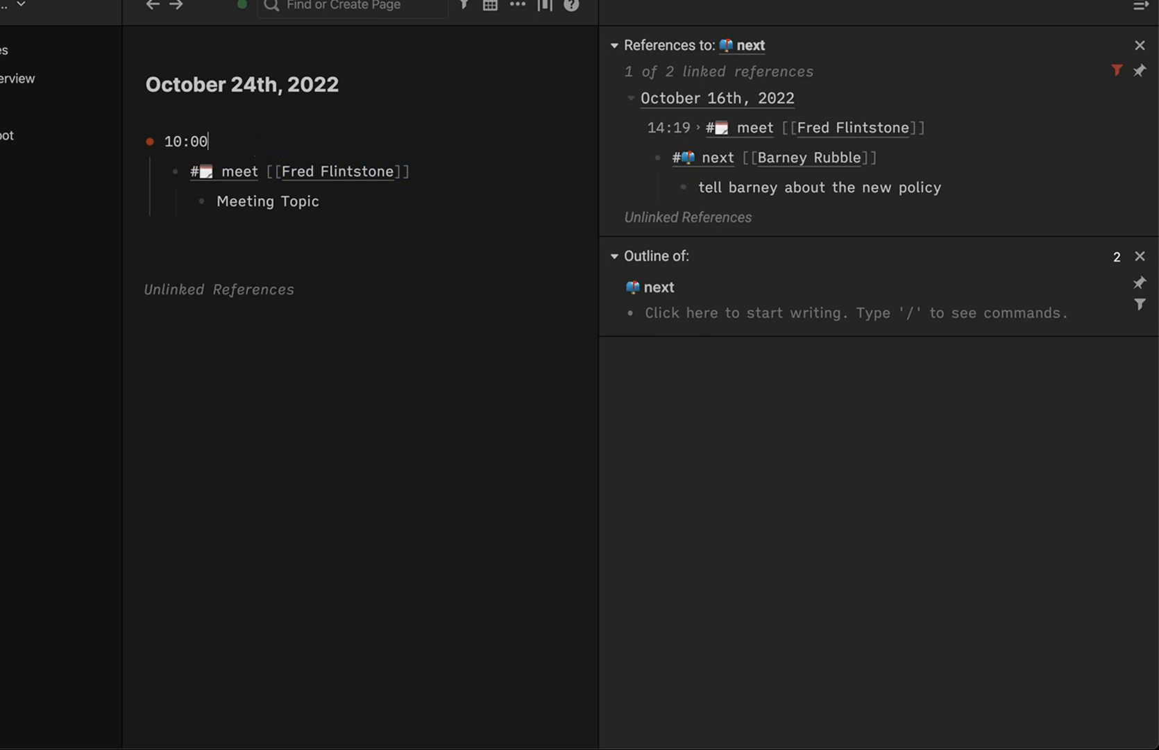
click(1140, 46)
click(1139, 45)
click(379, 148)
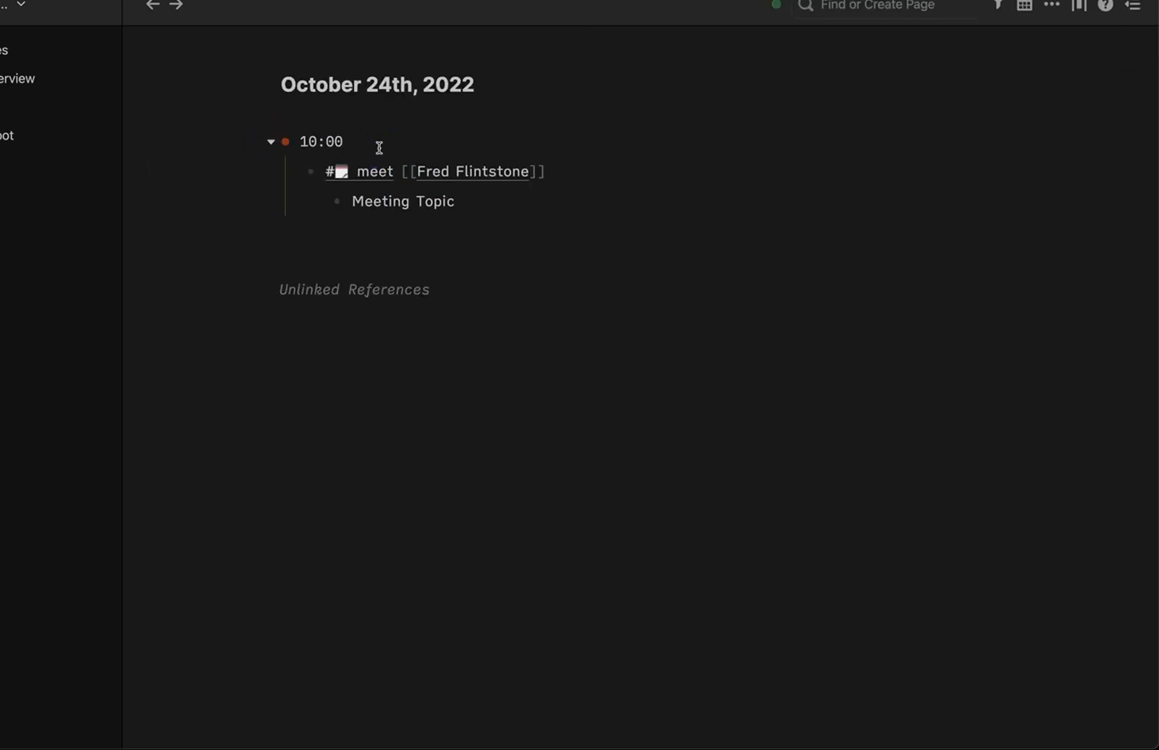
key(Return)
text(/)
key(BackSpace)
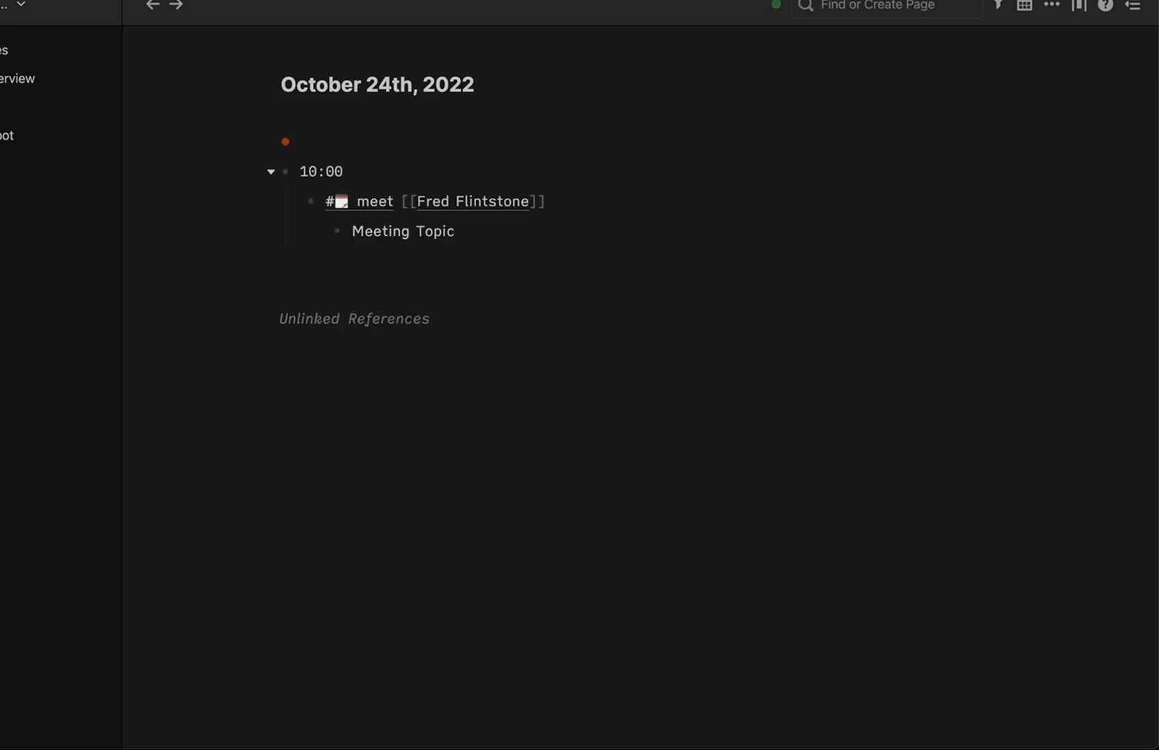
text(14:00)
key(Return)
key(Tab)
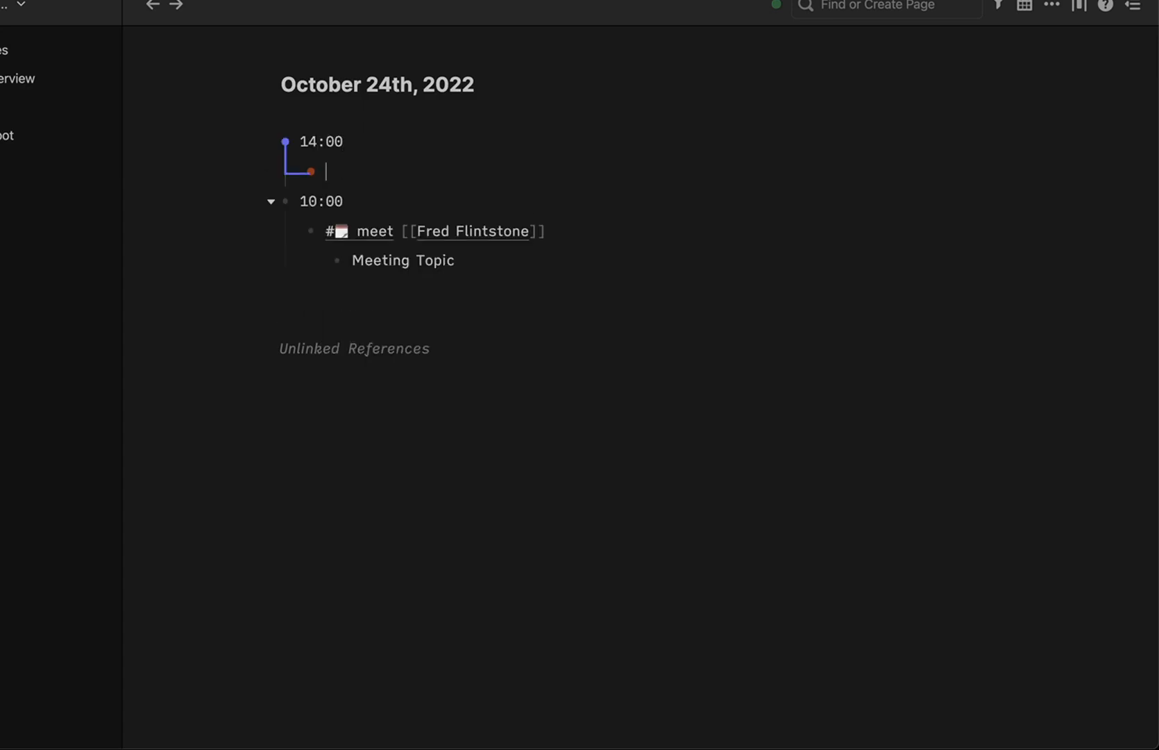
text(#[[📆 meet)
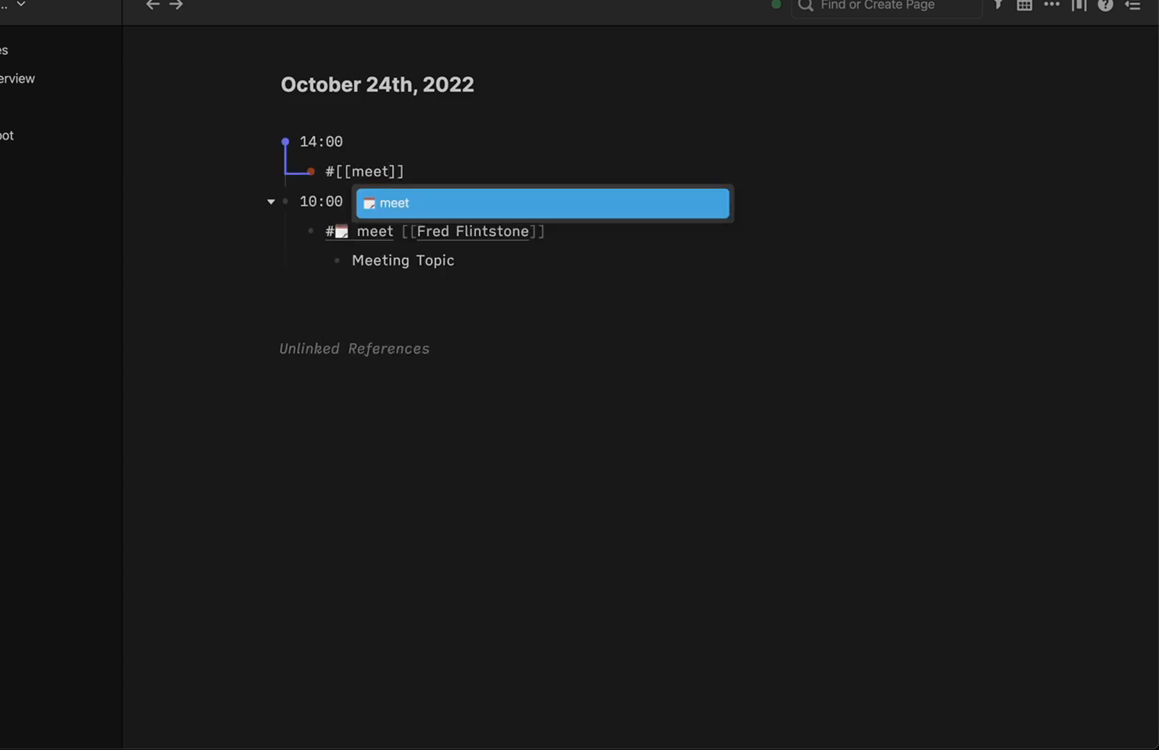
key(Return)
key(ctrl+a)
key(BackSpace)
key(BackSpace)
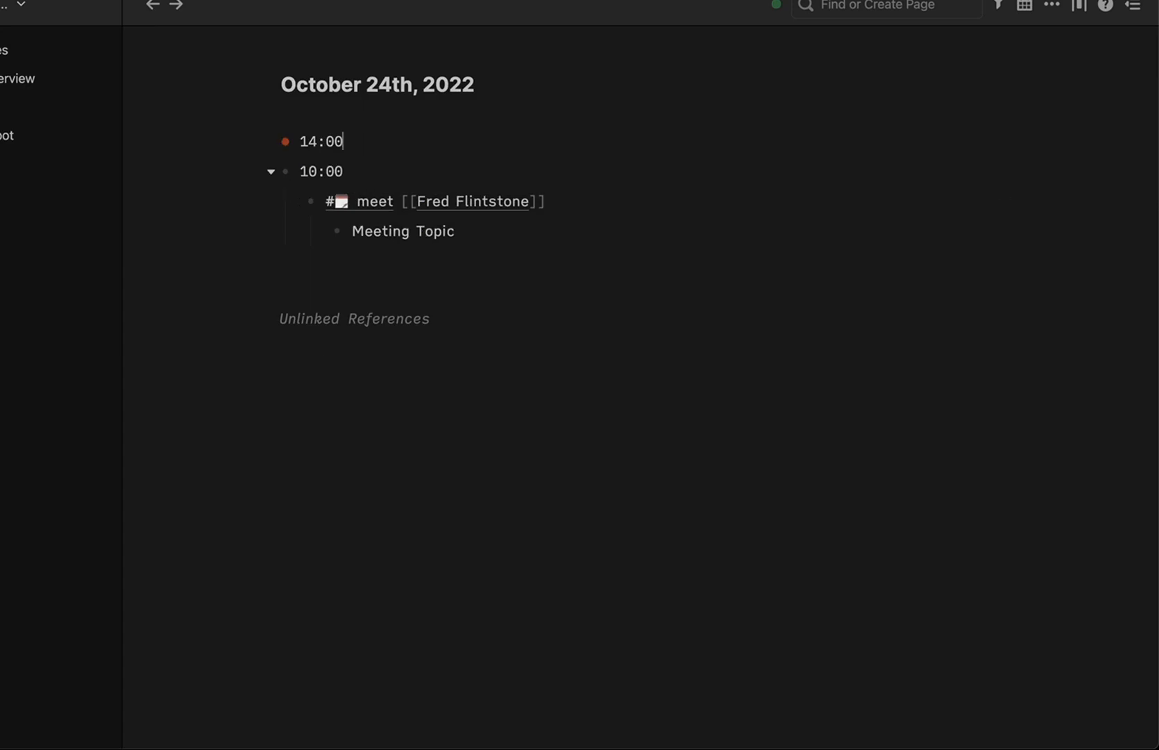
key(ctrl+a)
key(BackSpace)
key(Delete)
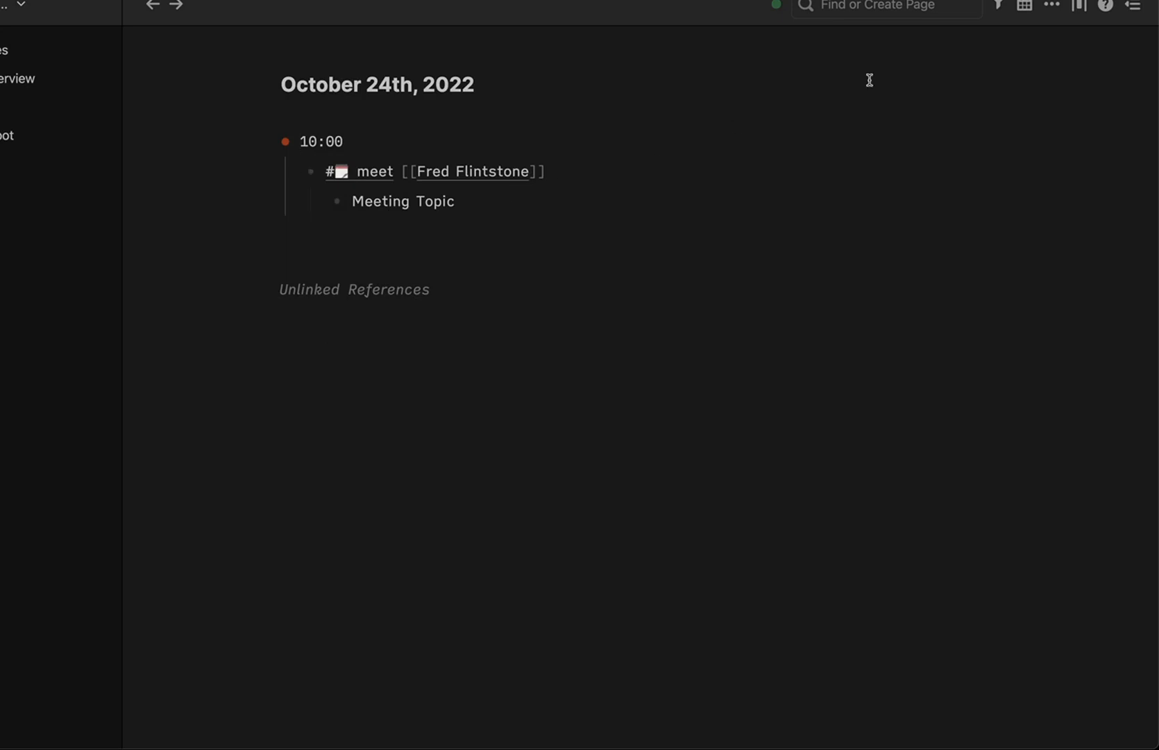
Open the November 8th, 2022 daily note and add a 09:00 entry with an empty nested block
click(1025, 5)
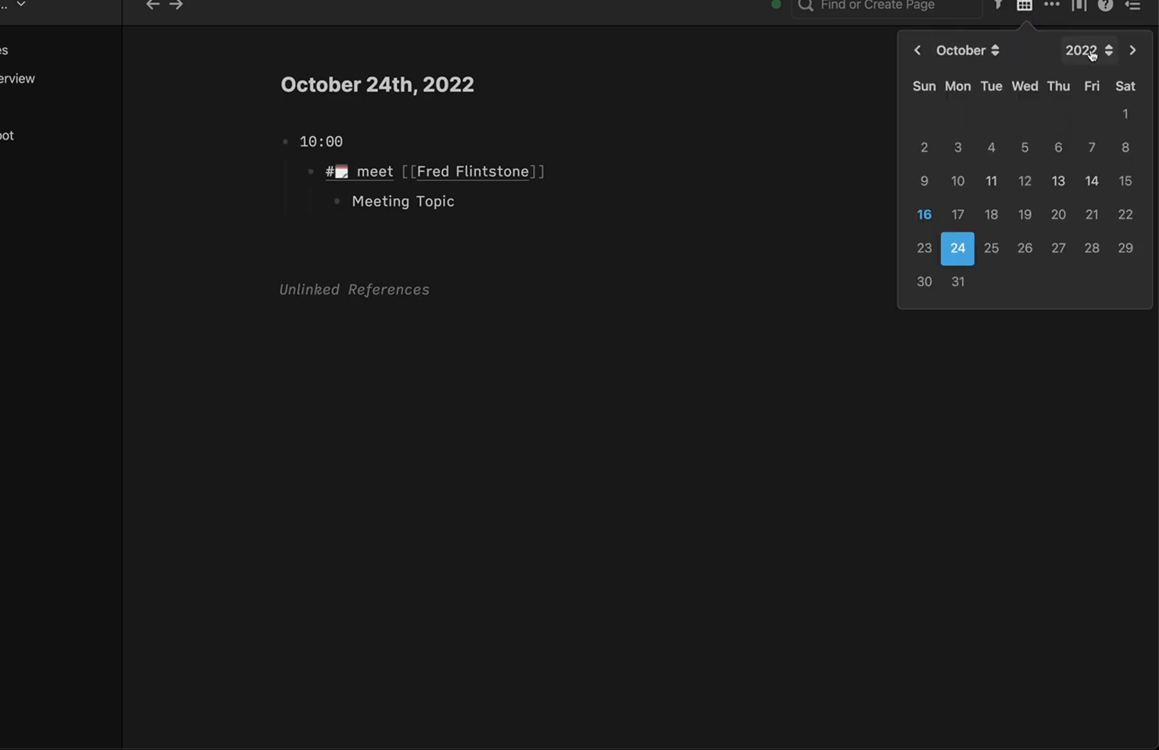
click(1001, 61)
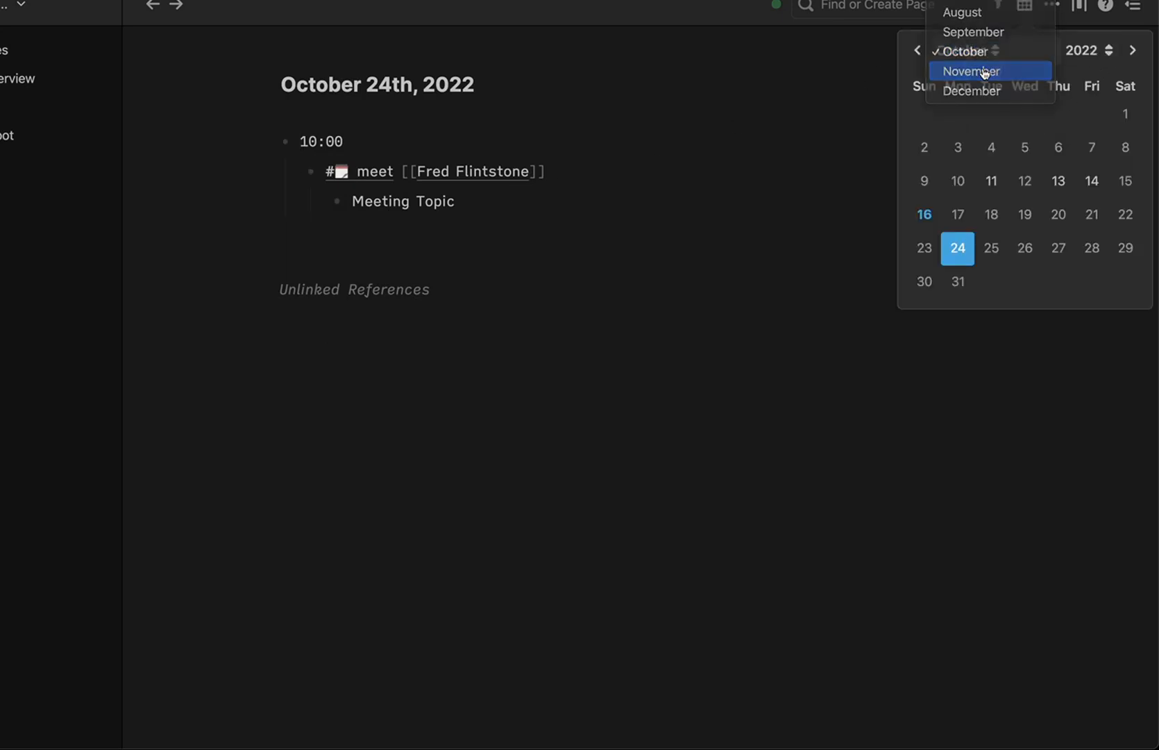
click(984, 71)
click(1001, 144)
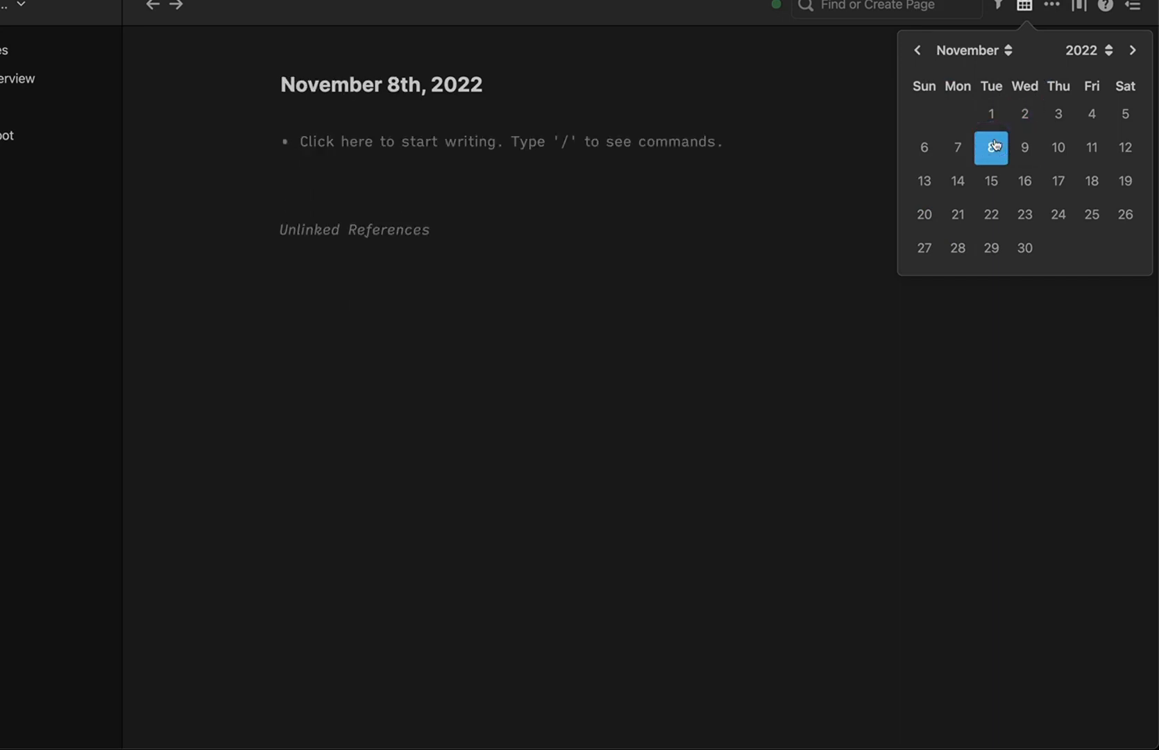
click(437, 145)
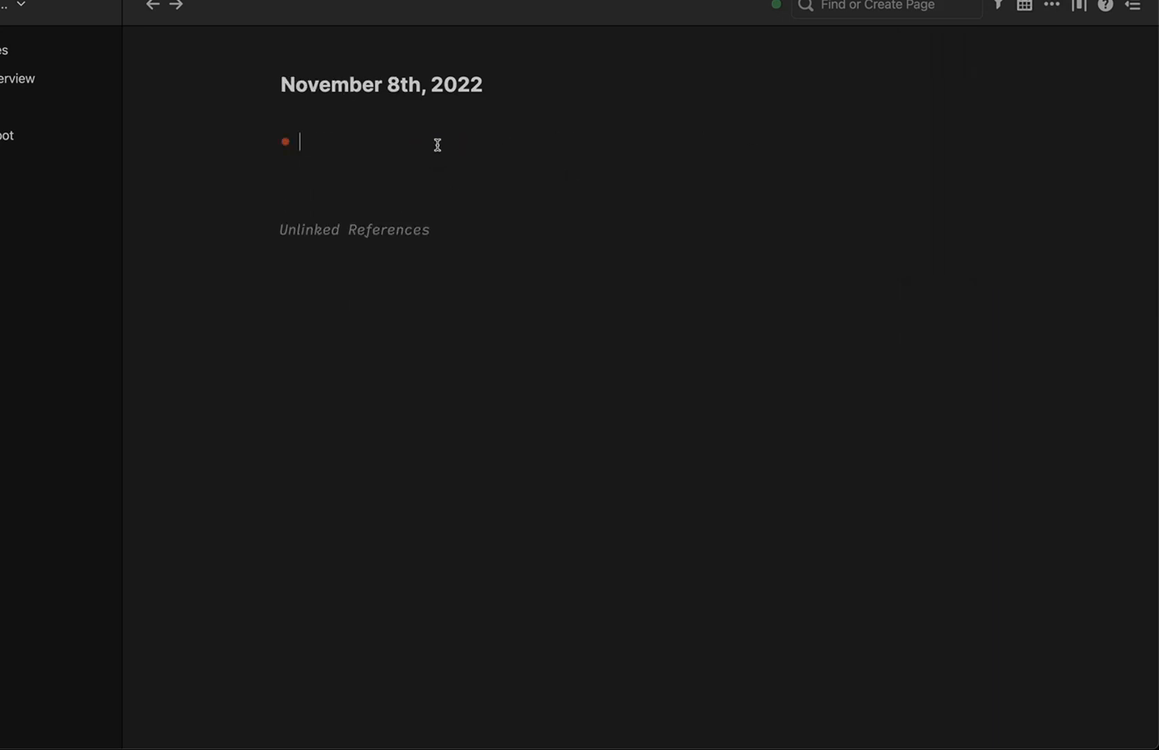
text(09:00)
key(Return)
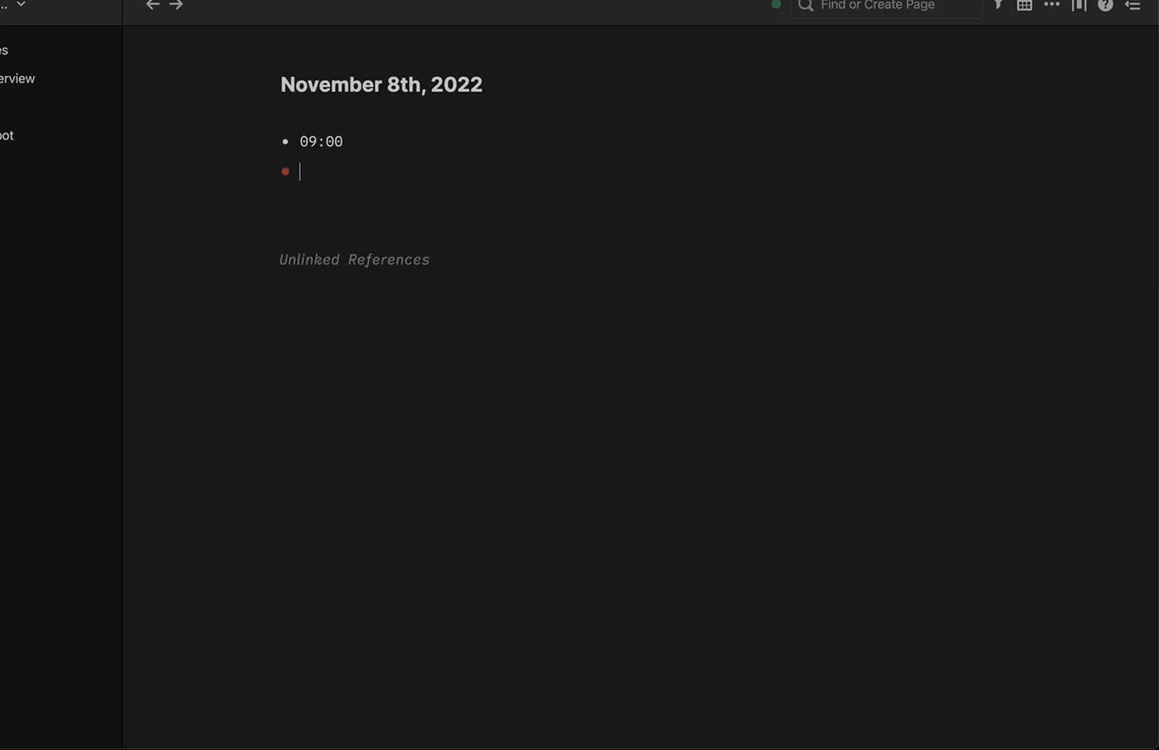
key(Tab)
Under 09:00, add the calendar-emoji meet tag with a link to the contact from the October 16th mailbox-tagged follow-up, plus an empty nested block
text(#[[Mee)
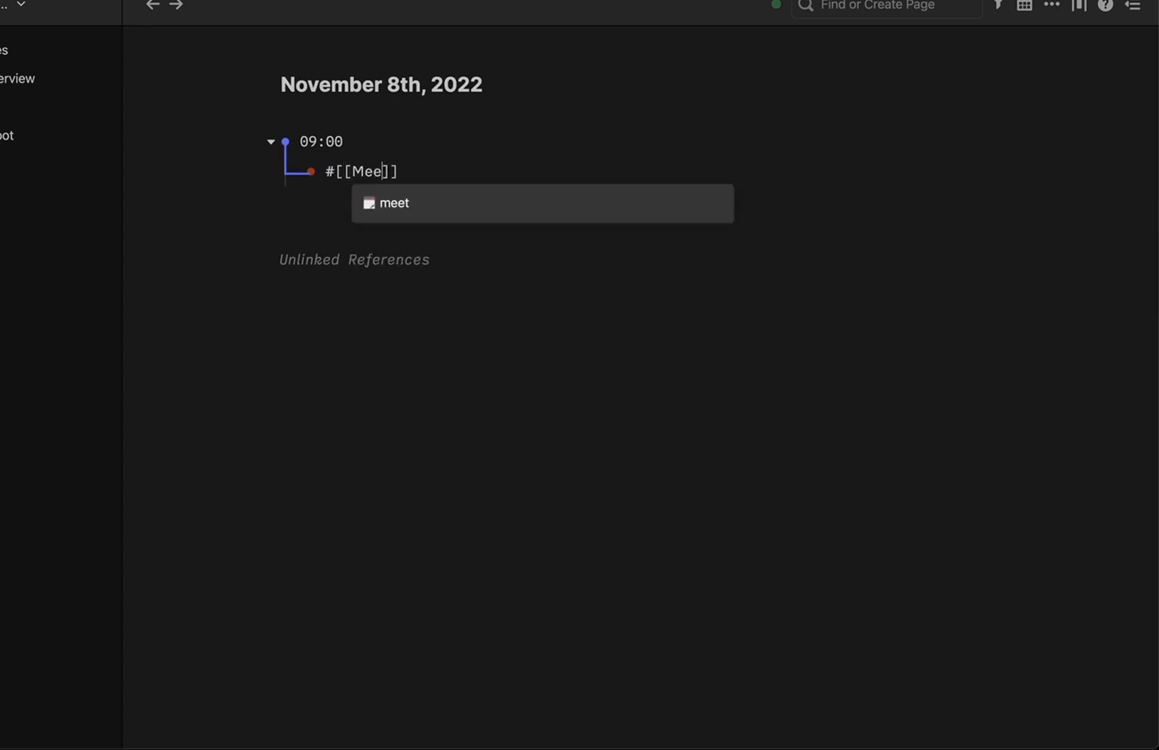
key(Down)
key(Return)
text([[Barn)
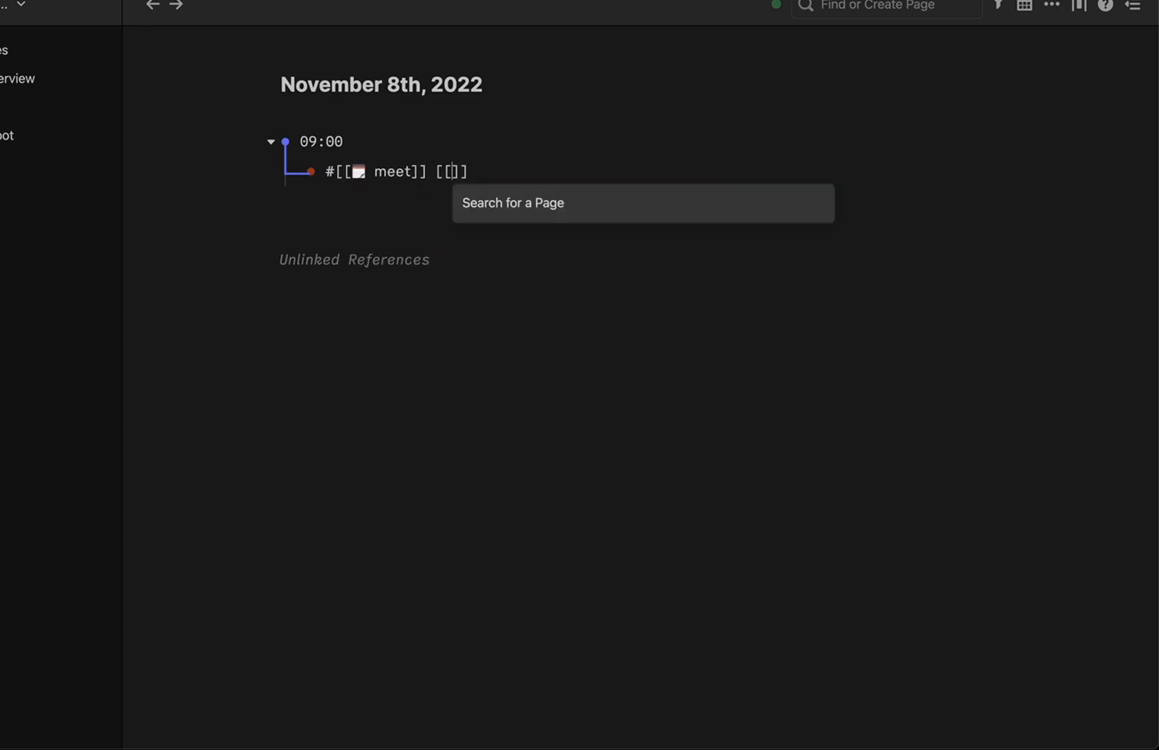
key(Return)
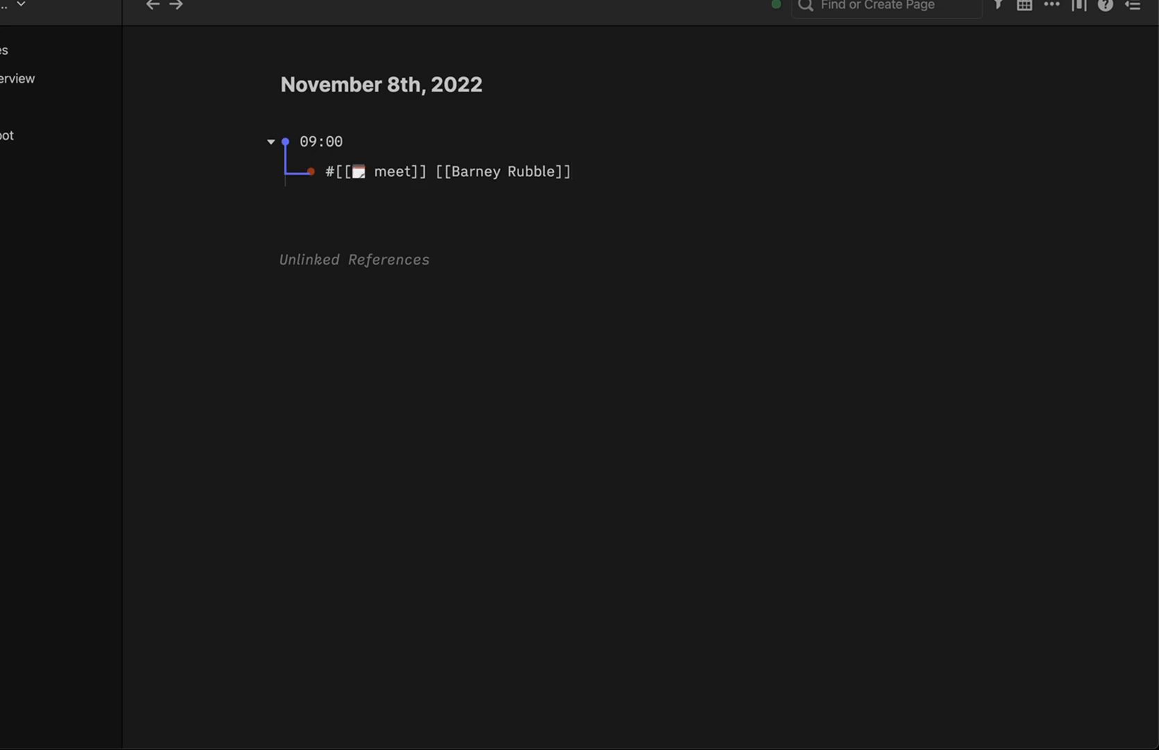
key(Return)
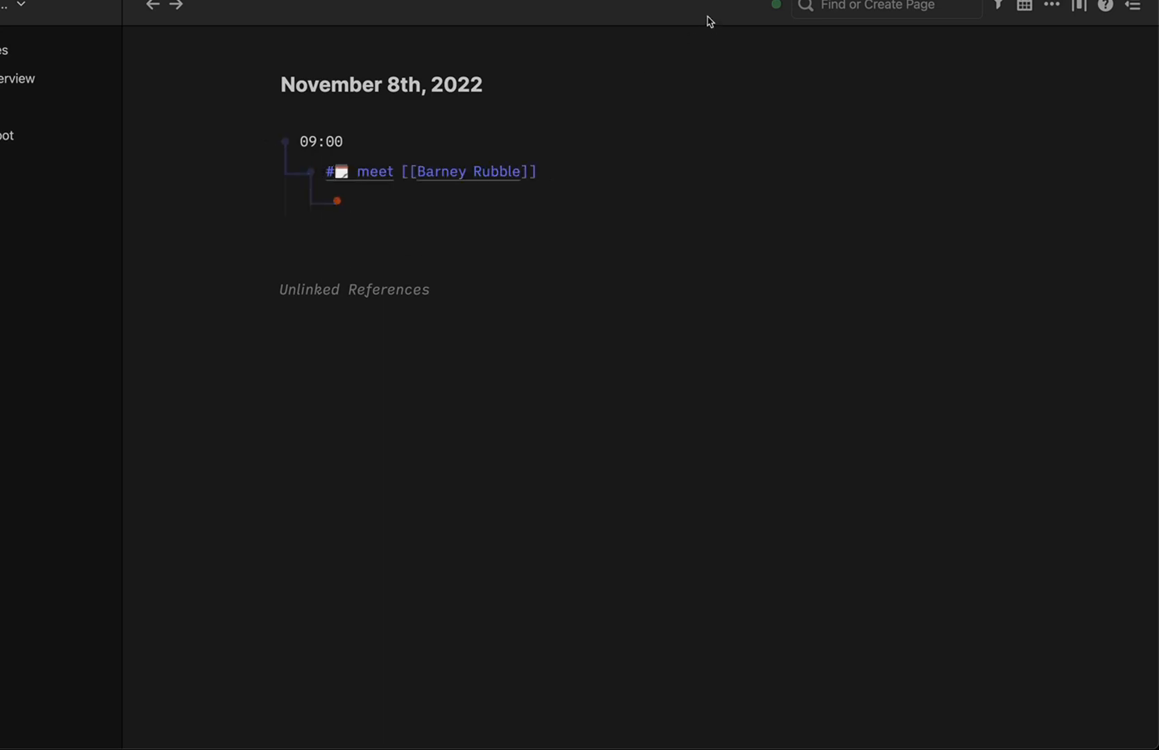
click(905, 4)
text(next)
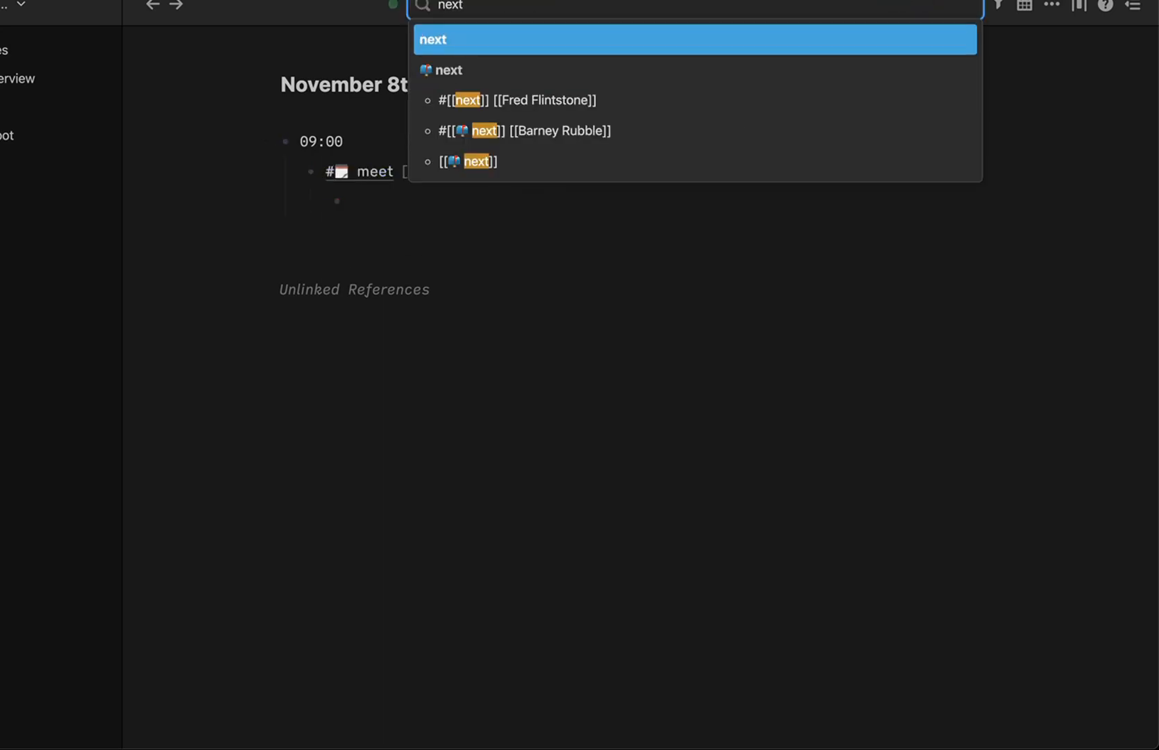
key(Down)
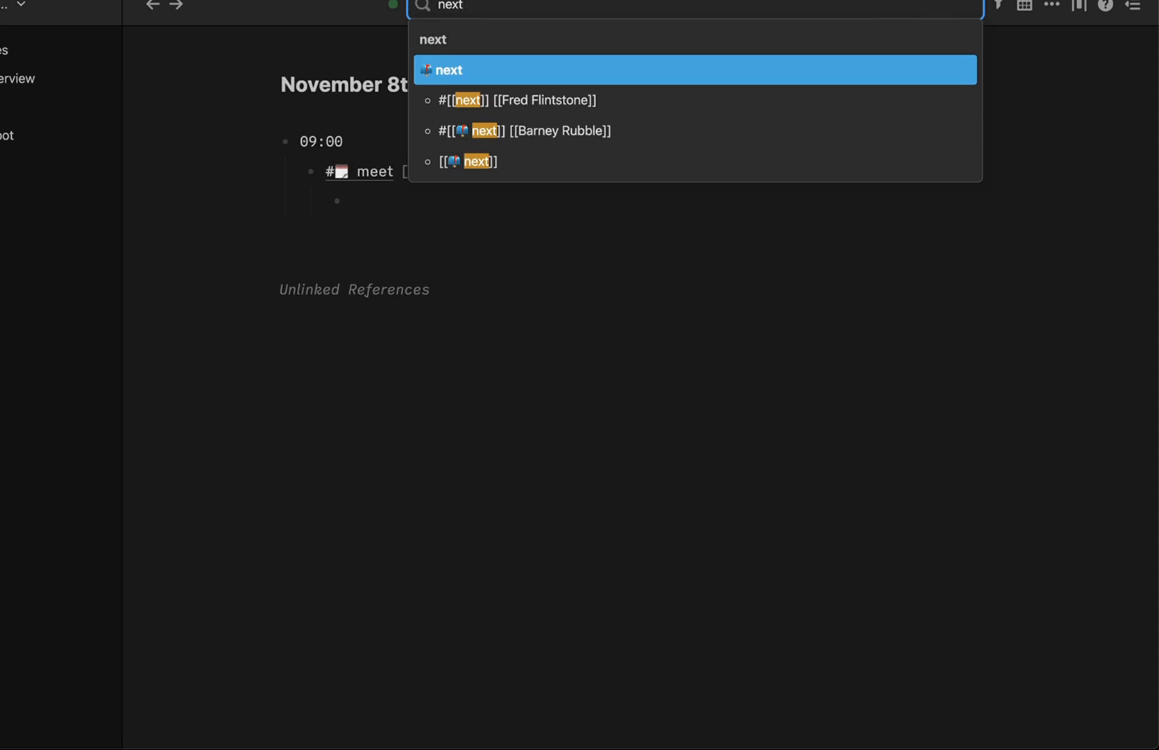
Open the mailbox-emoji next page beside the November 8th note and show its linked references in the side view
click(875, 5)
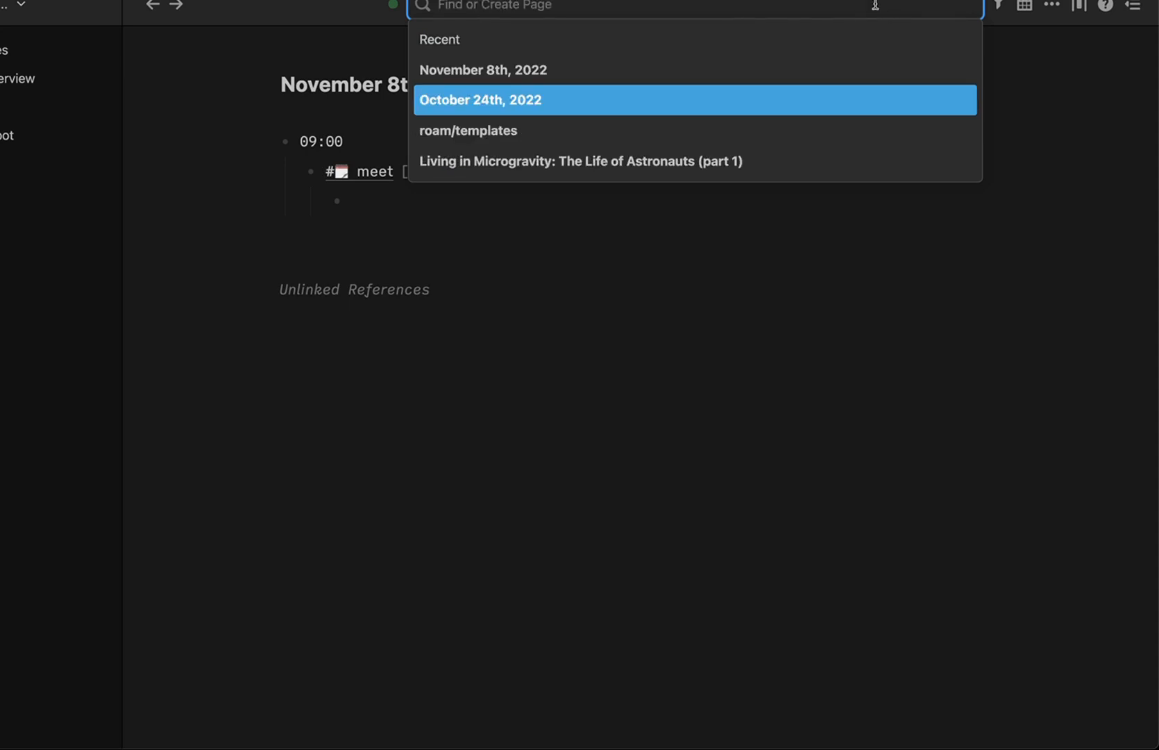
text(next)
key(Down)
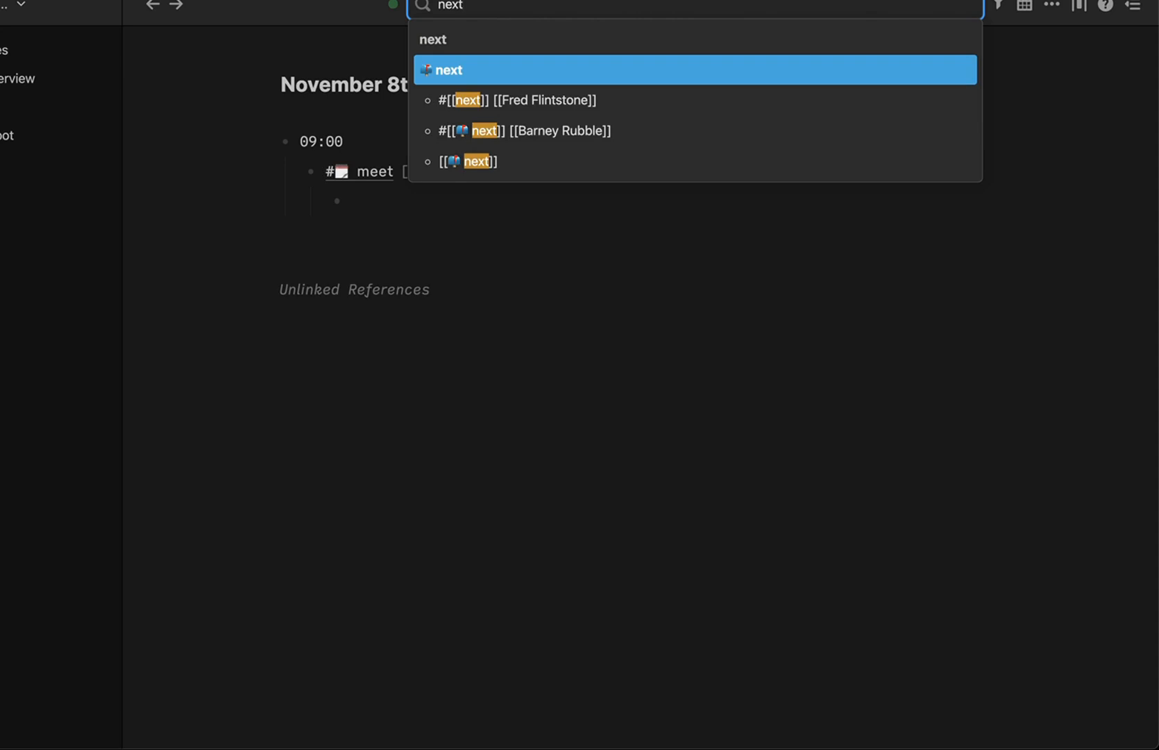
key(shift+Return)
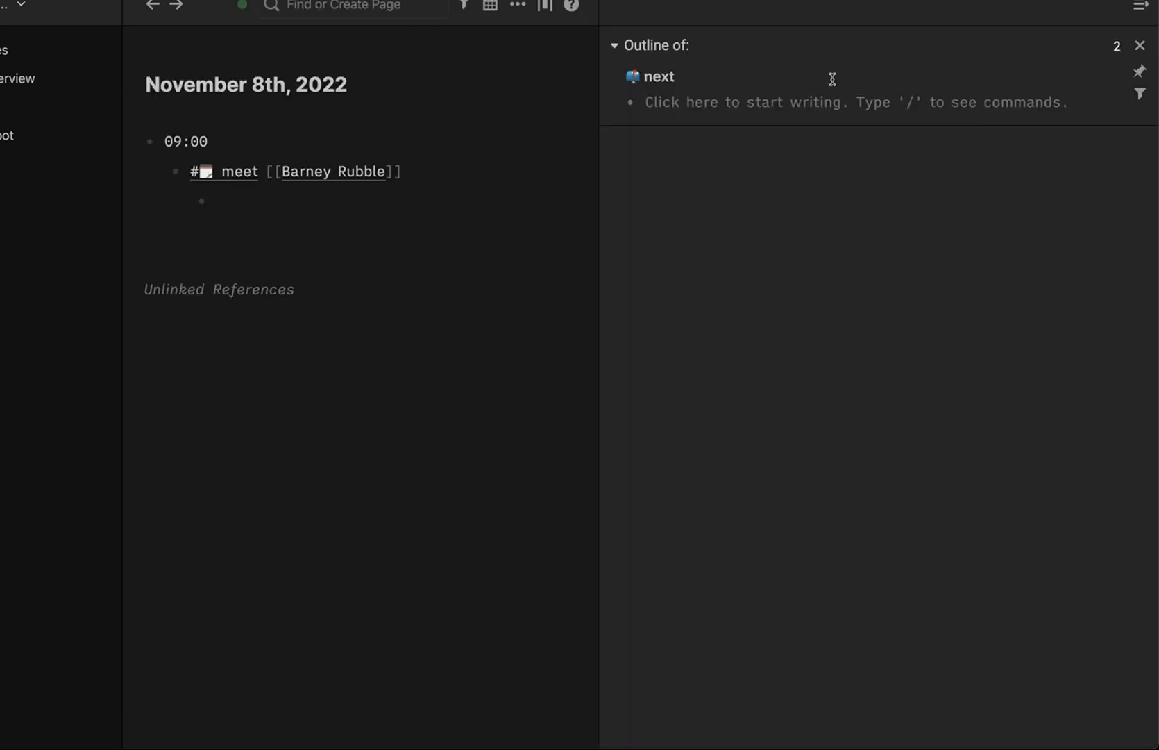
click(1117, 46)
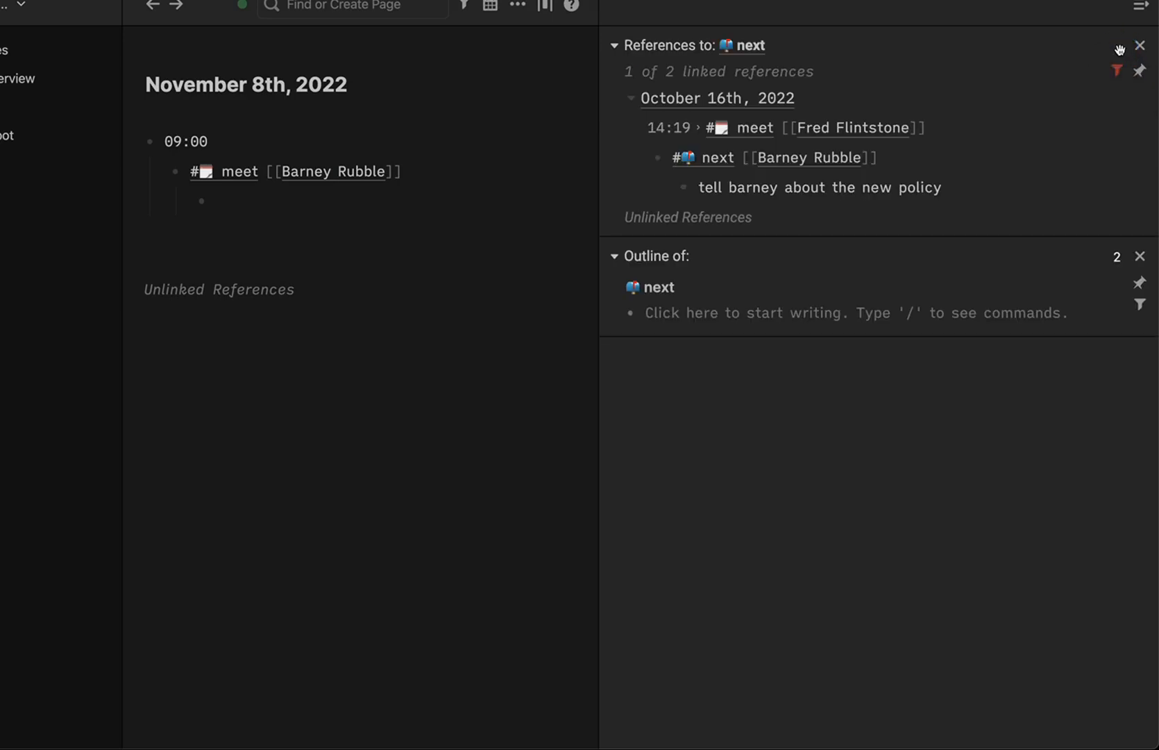
Replace the included-contact filter on the next page's references with the 09:00 meeting's attendee
click(1117, 71)
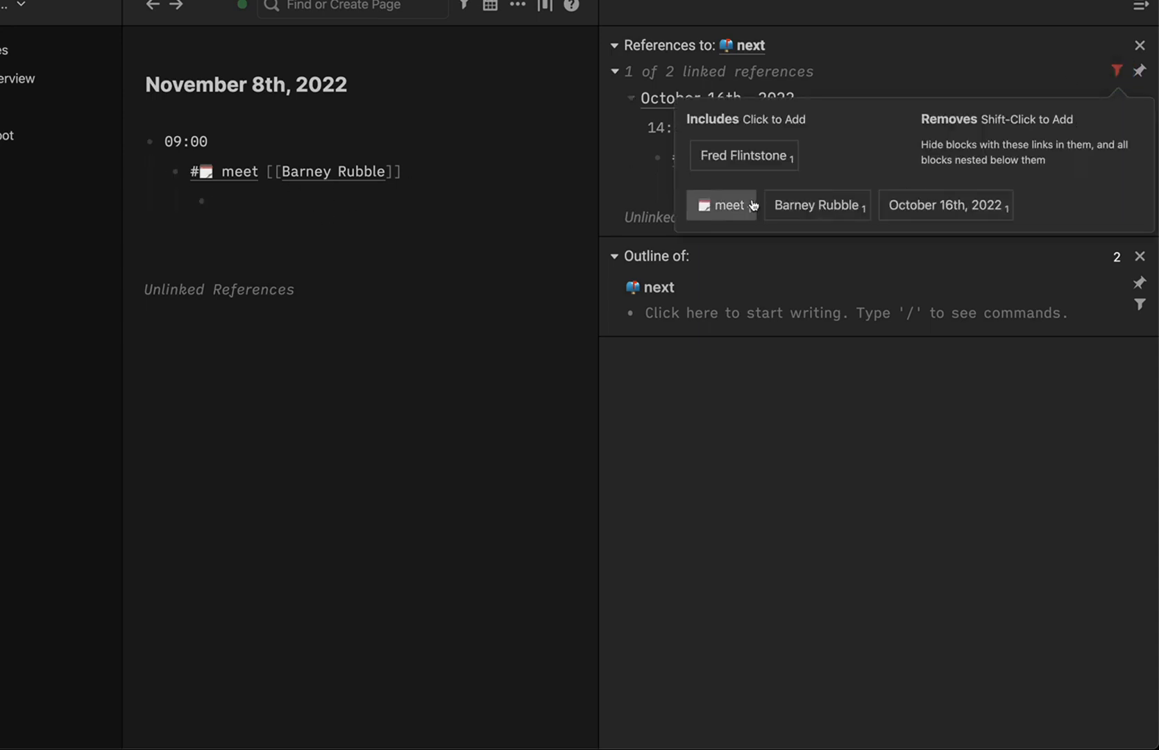
click(744, 155)
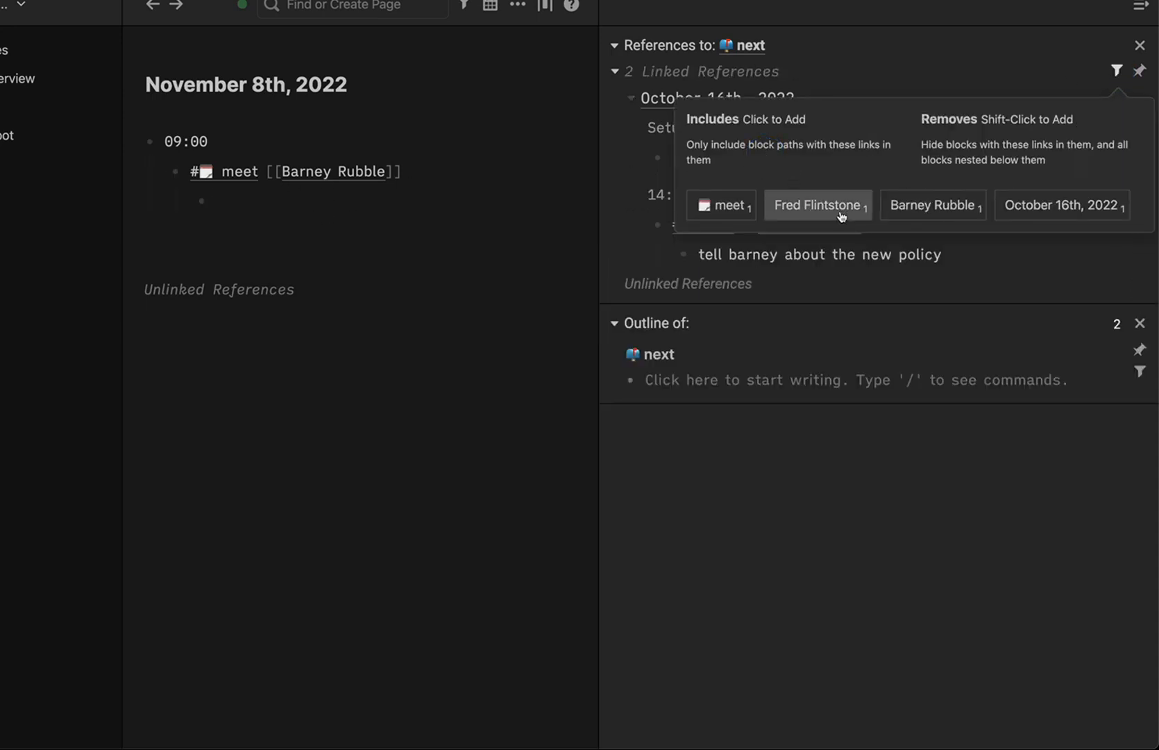
click(937, 208)
click(1059, 85)
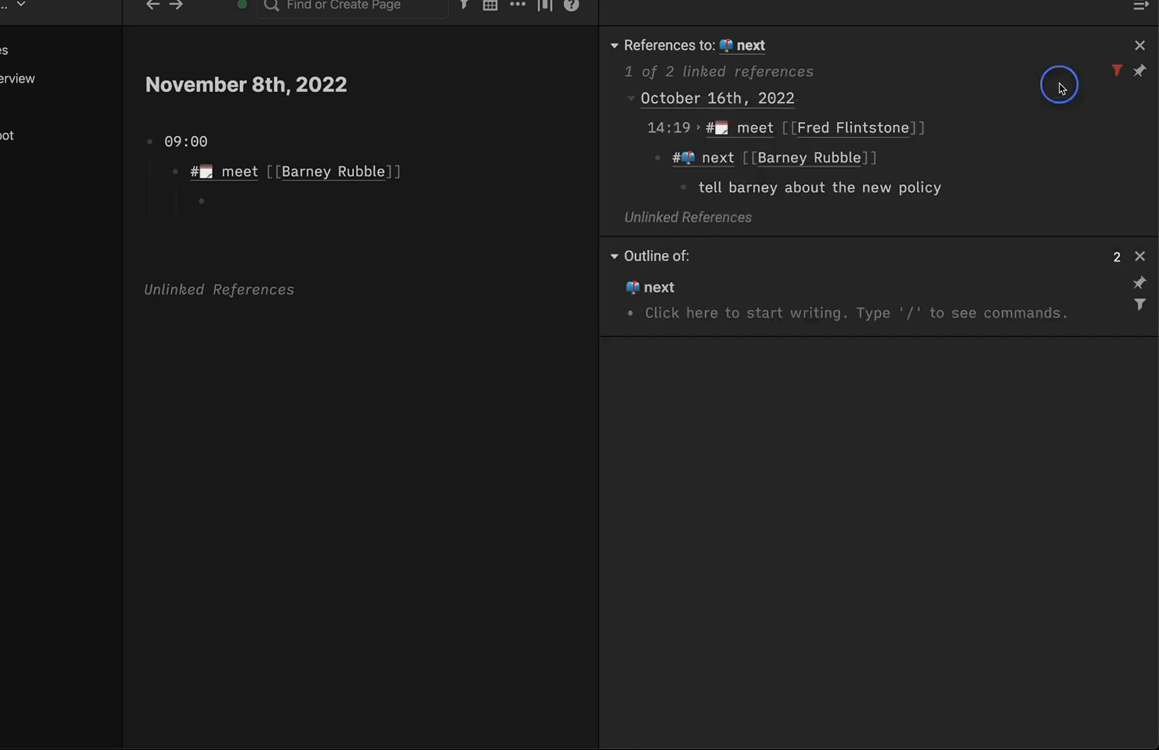
Under the 09:00 meeting, write "Meeting topic 1" and a second block about telling the attendee about the policy
click(277, 200)
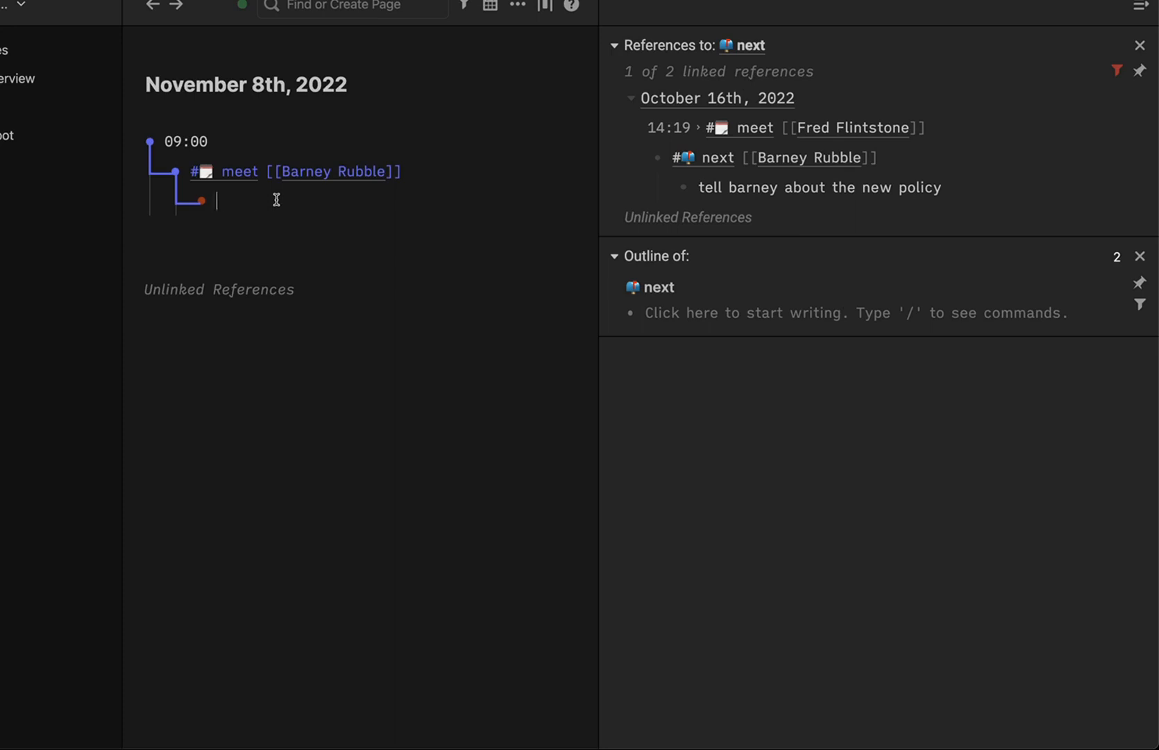
text(Meeting topic 1)
key(Return)
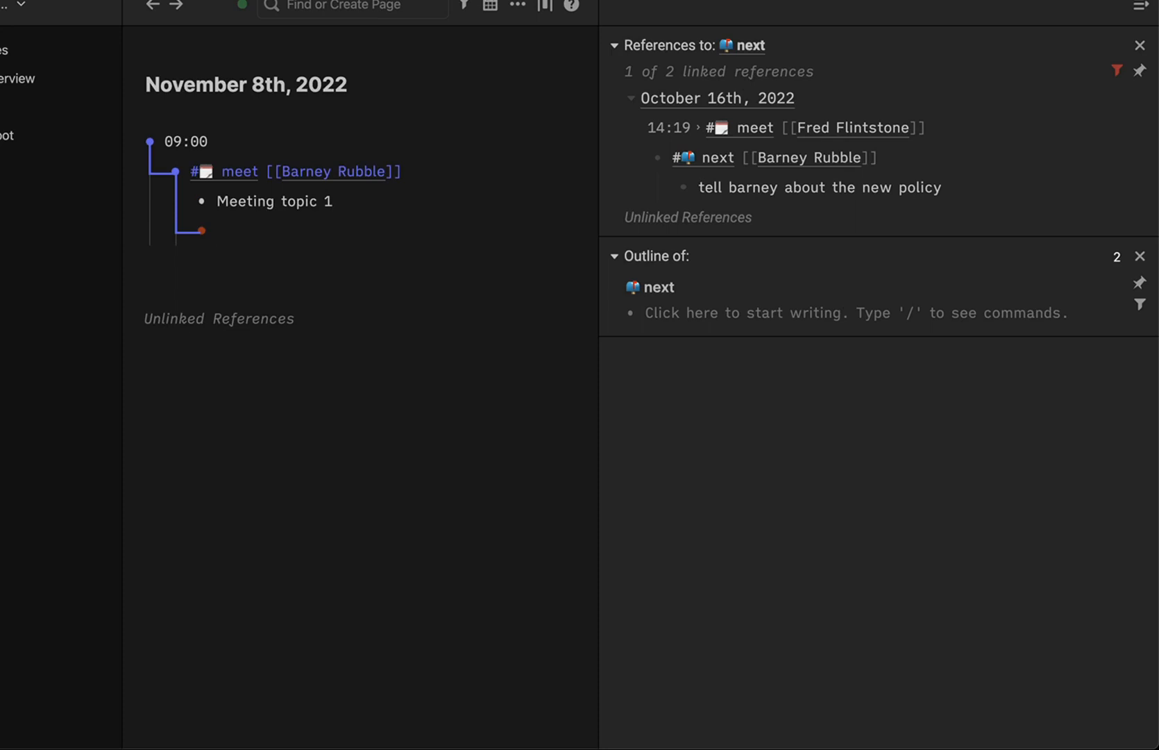
text(Tell Barney about the policy)
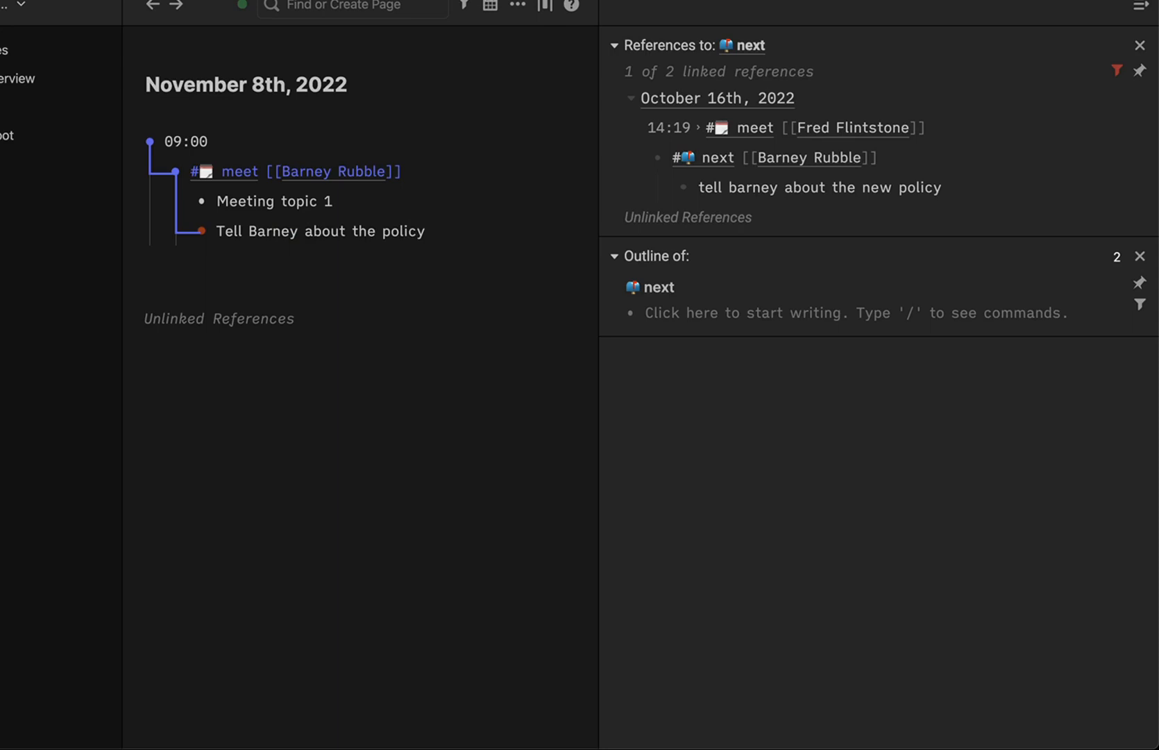
Change the mailbox-emoji next tag on the October 16th policy follow-up to the mailbox-emoji processed tag
click(949, 157)
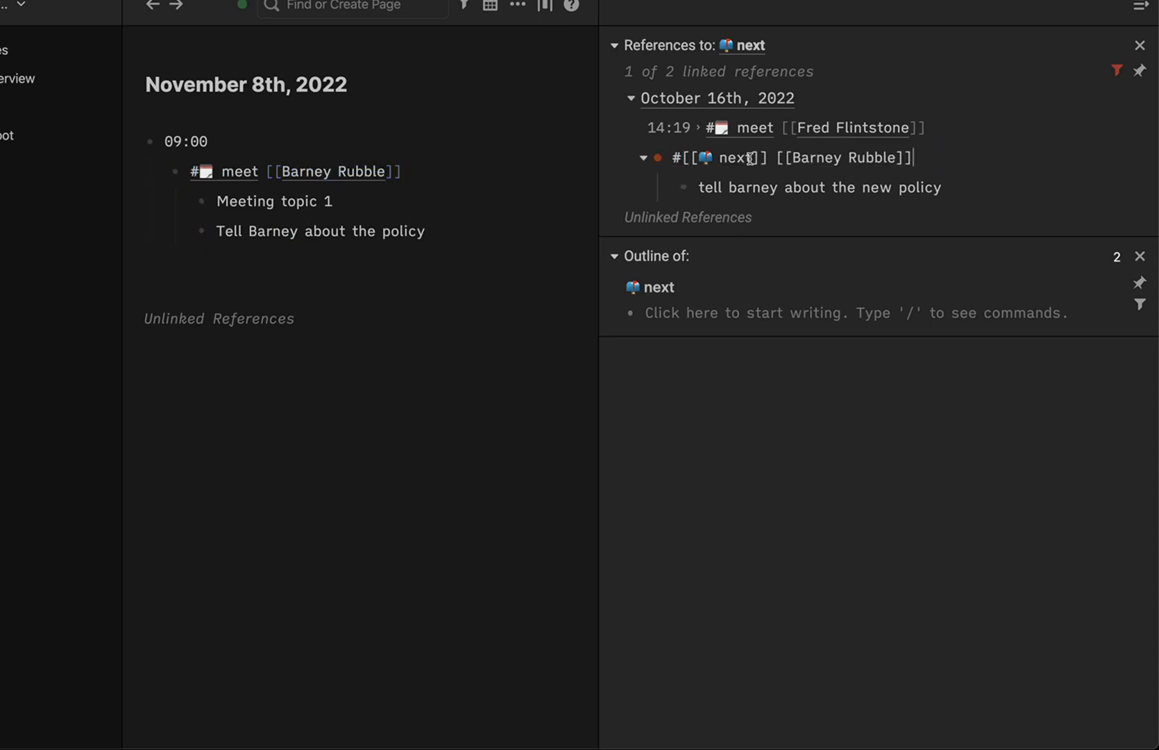
drag(750, 158, 698, 158)
text(process)
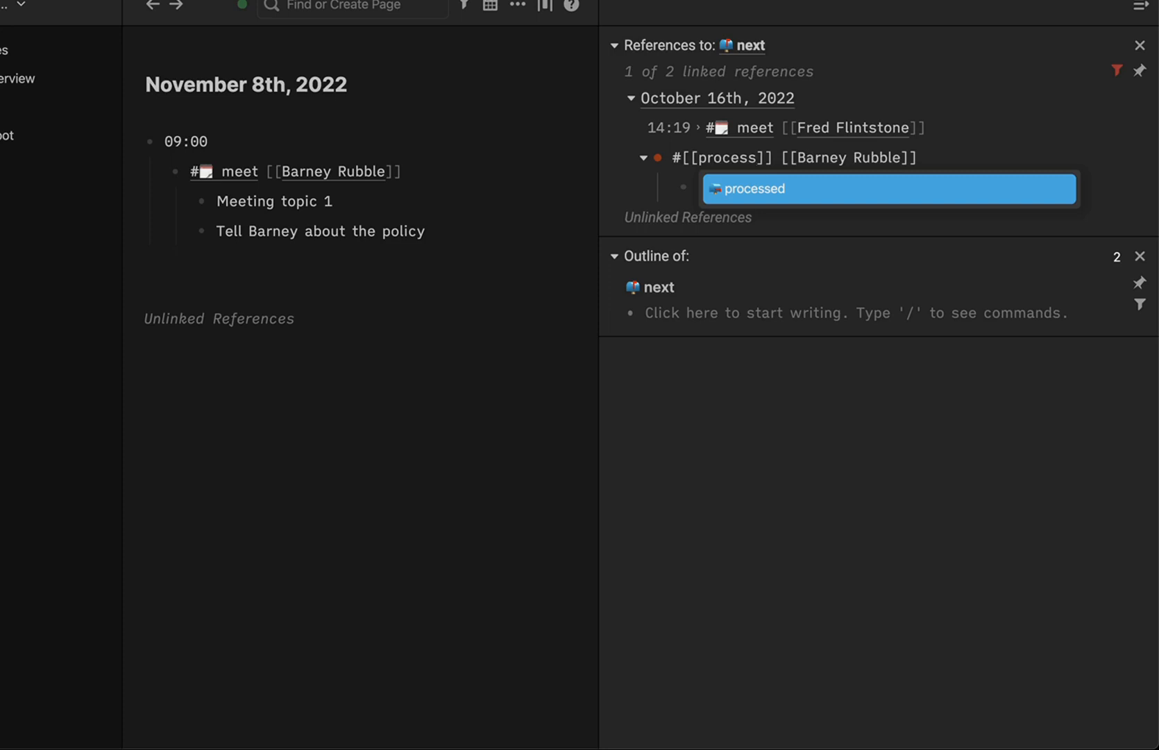
key(Return)
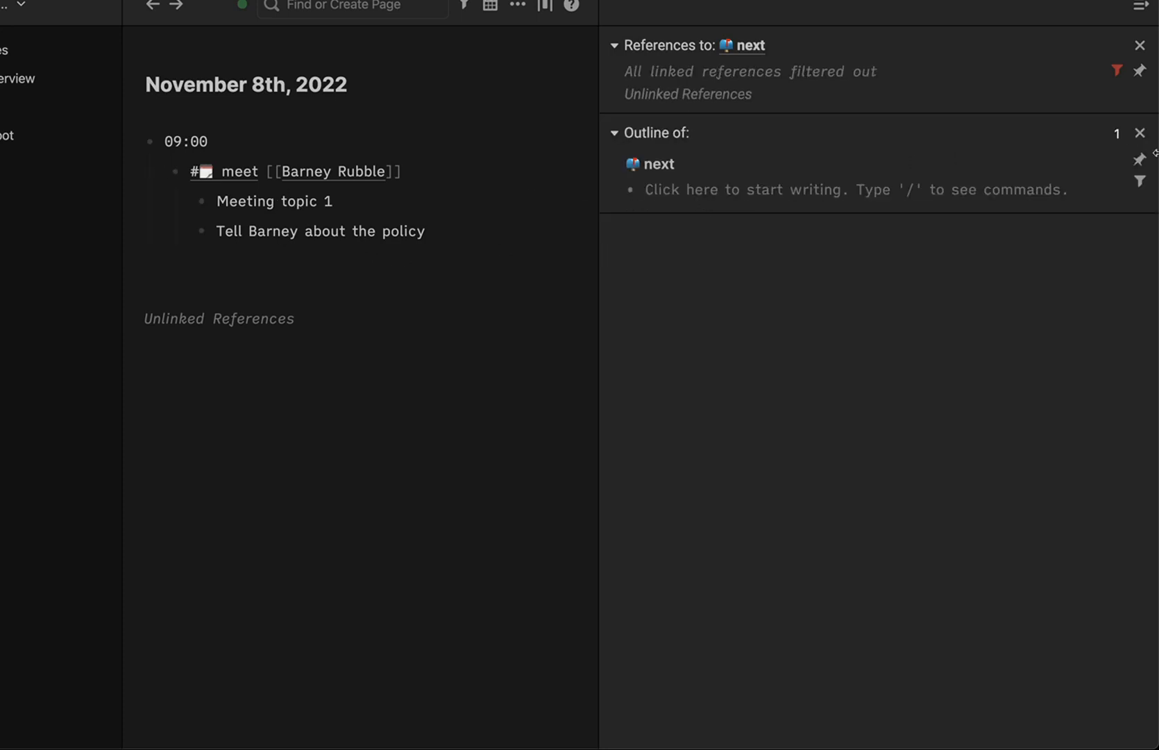
Close both next page panes beside the note and insert an empty block above the 09:00 entry
click(1139, 132)
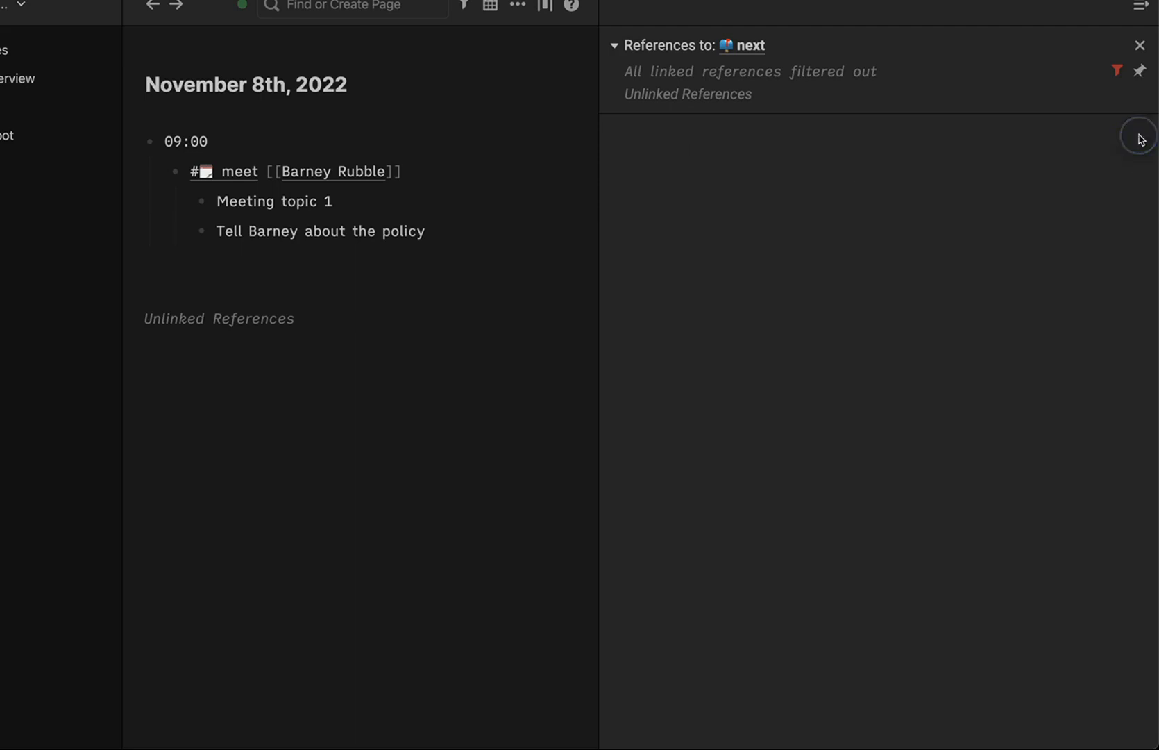
click(1139, 46)
click(386, 150)
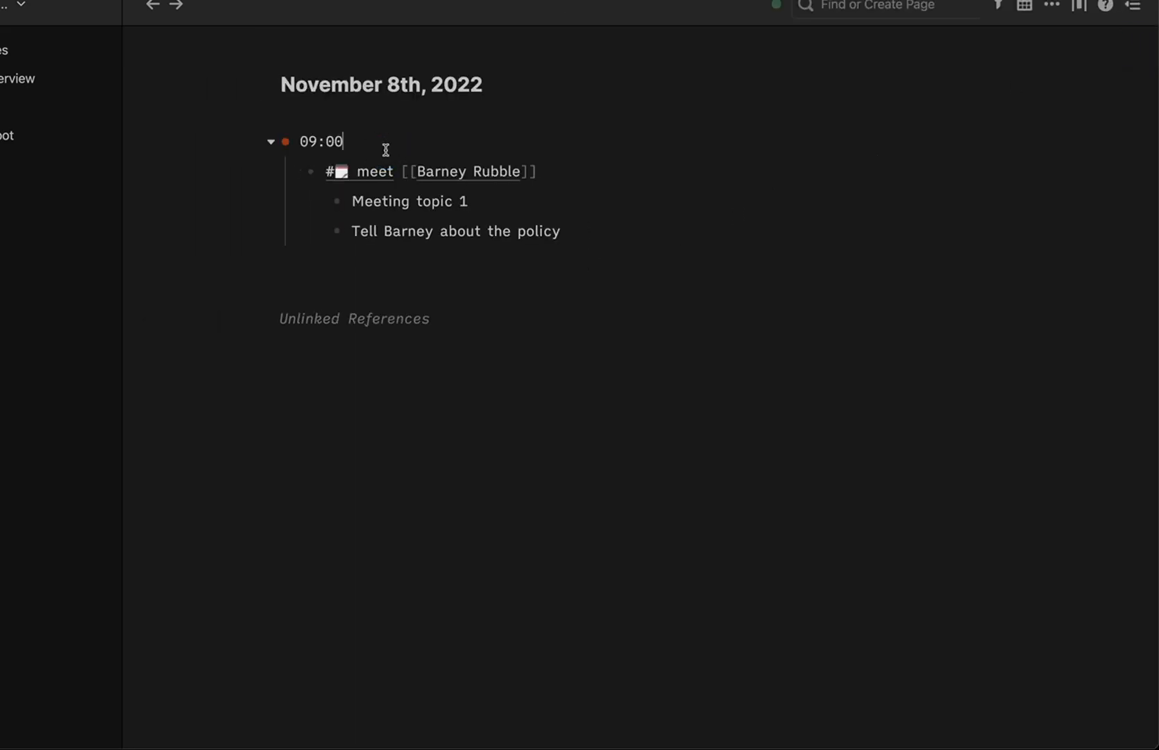
key(Return)
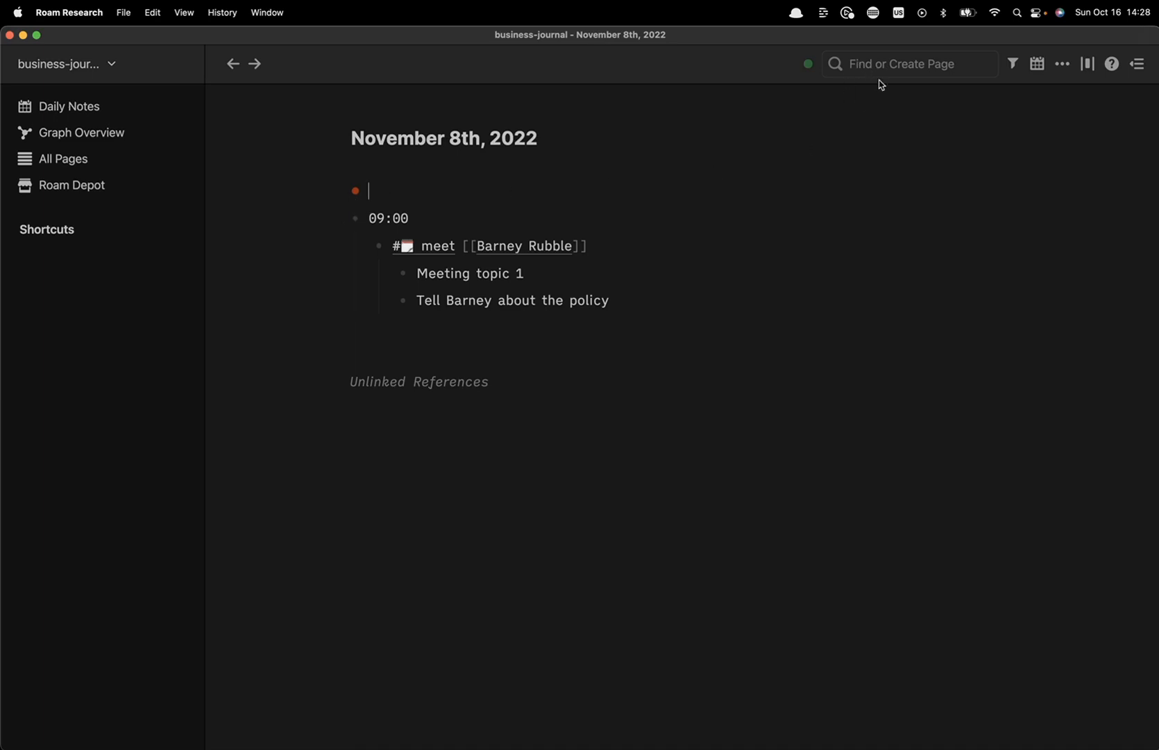
Create a page named "_BUIS JOURNAL_" and add it to the shortcuts as a heading
click(917, 72)
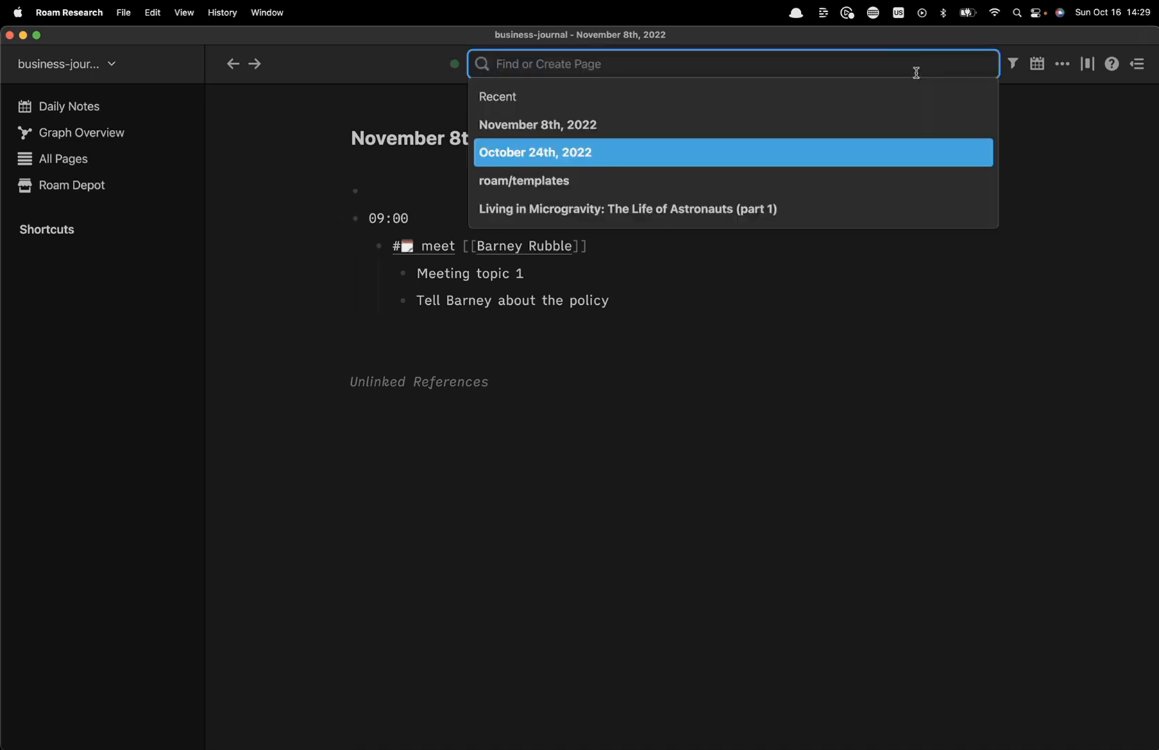
text(_)
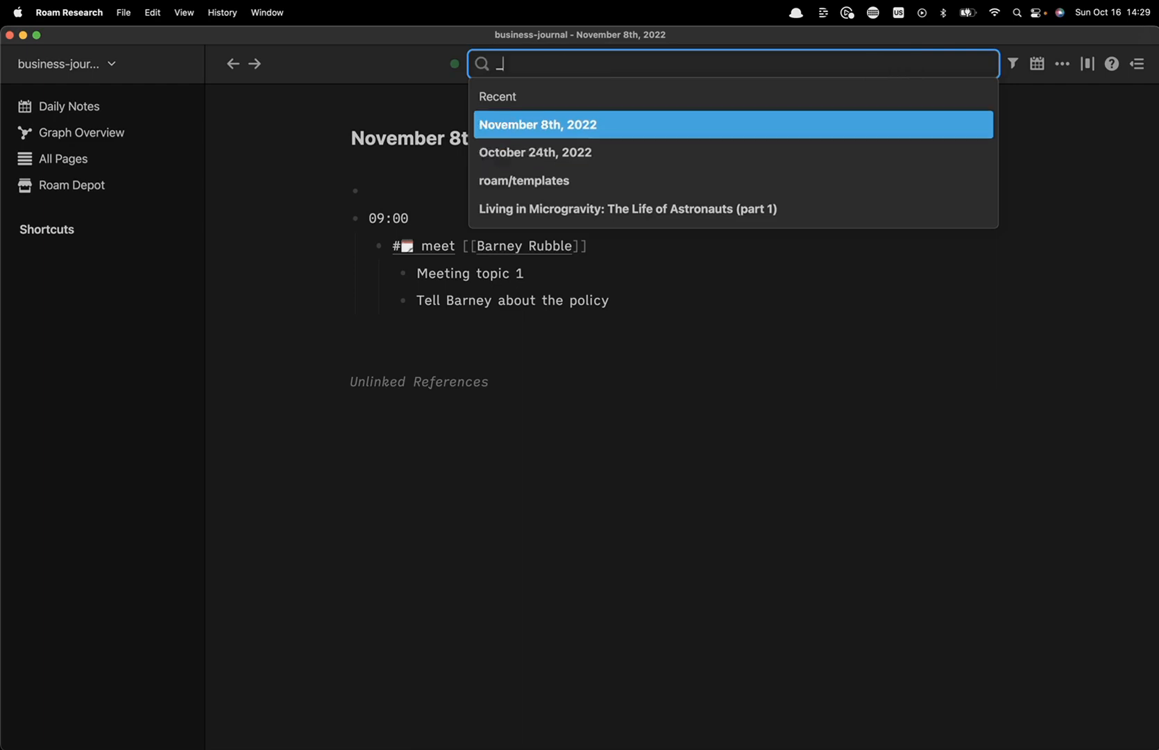
text(BUIS JOURNAL_)
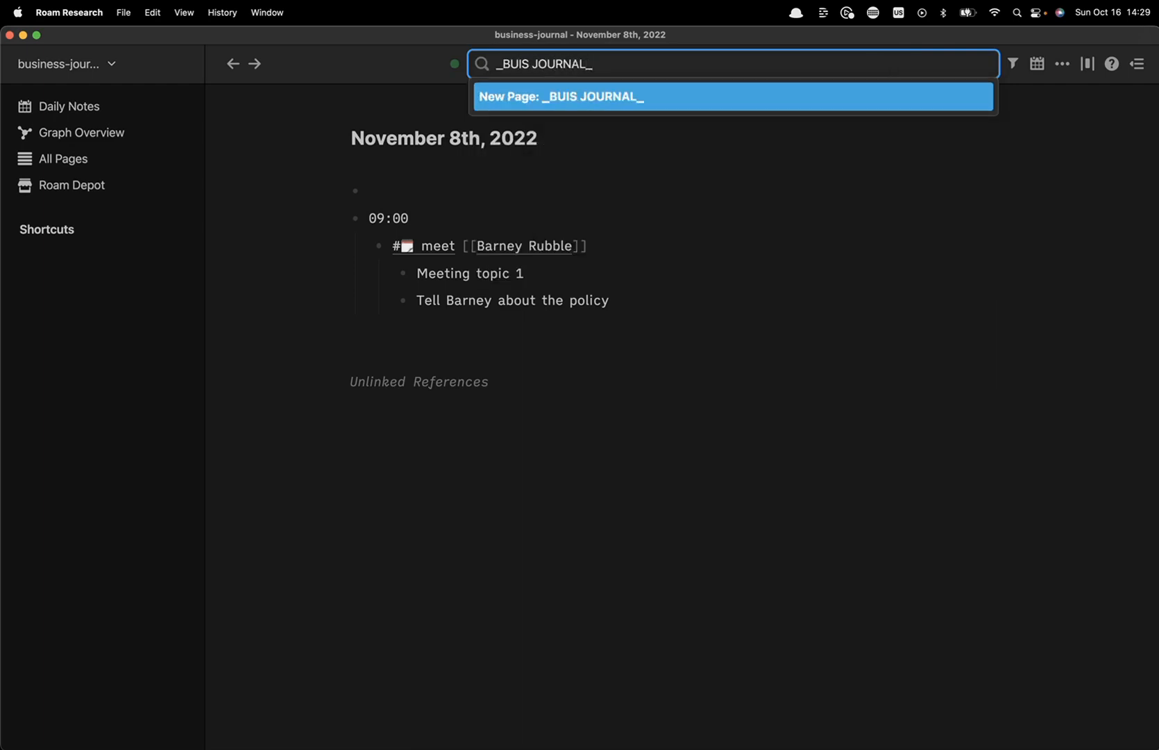
key(Return)
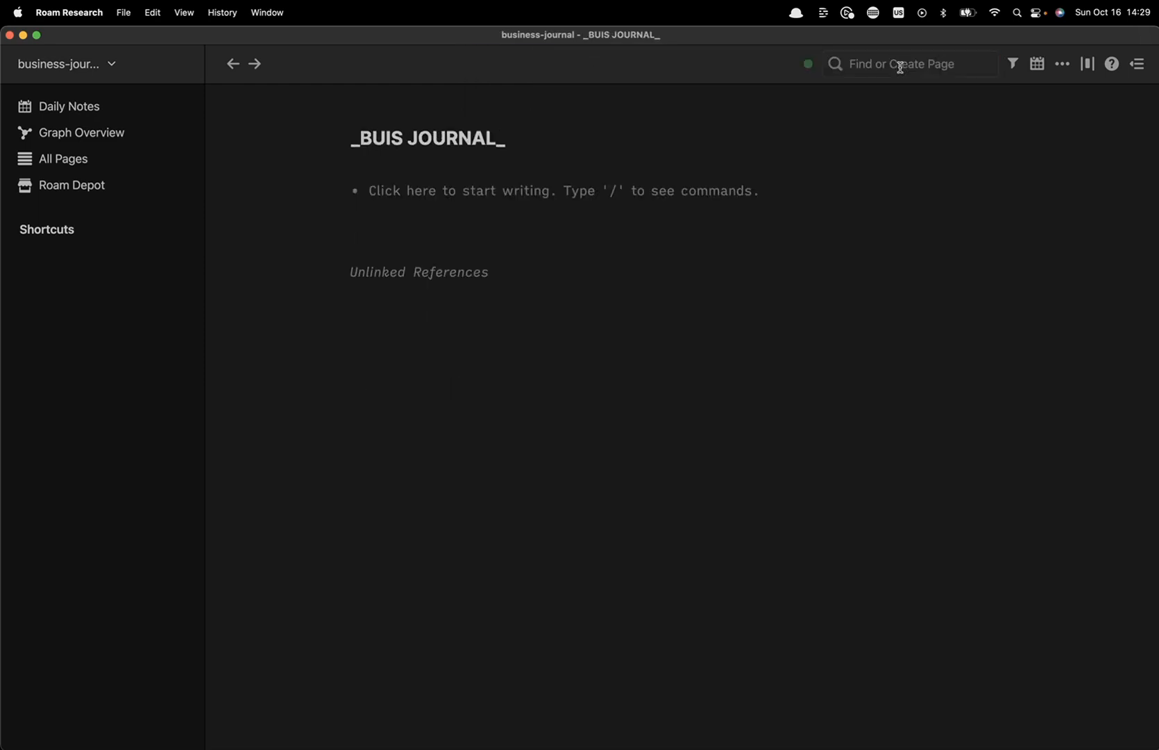
click(1060, 64)
click(1003, 104)
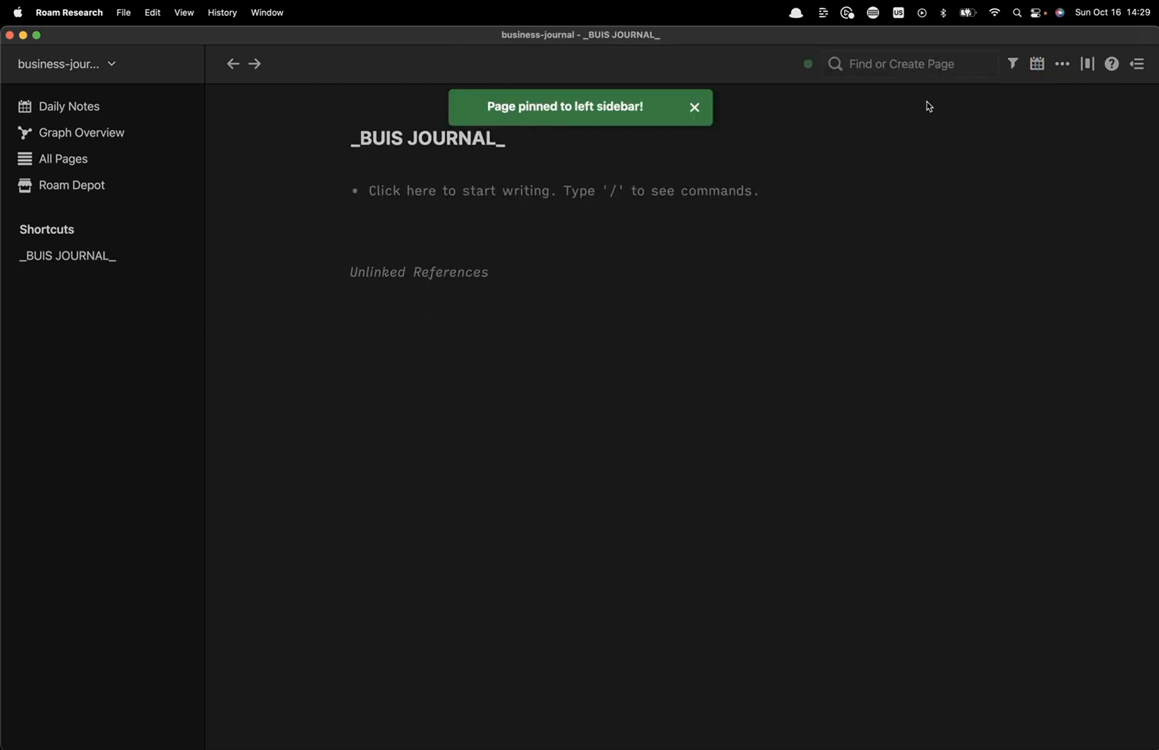
Find the calendar-emoji meet page, open it and add it to the shortcuts
click(955, 68)
text(meet)
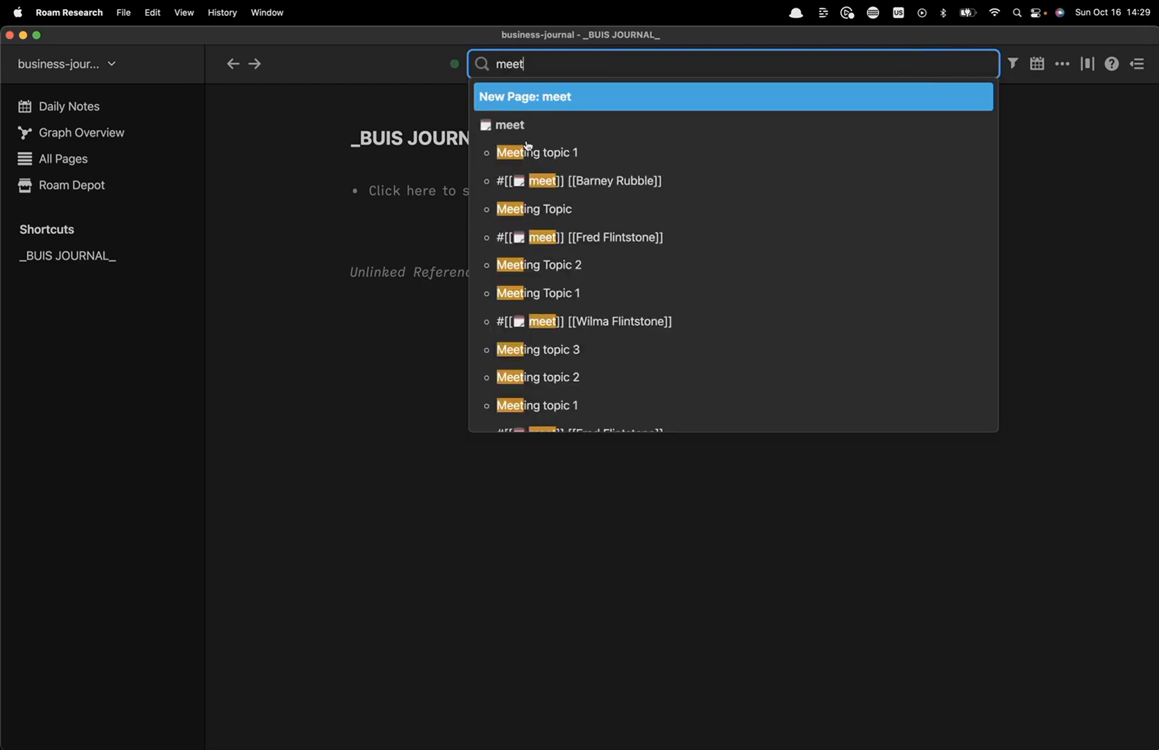
key(Return)
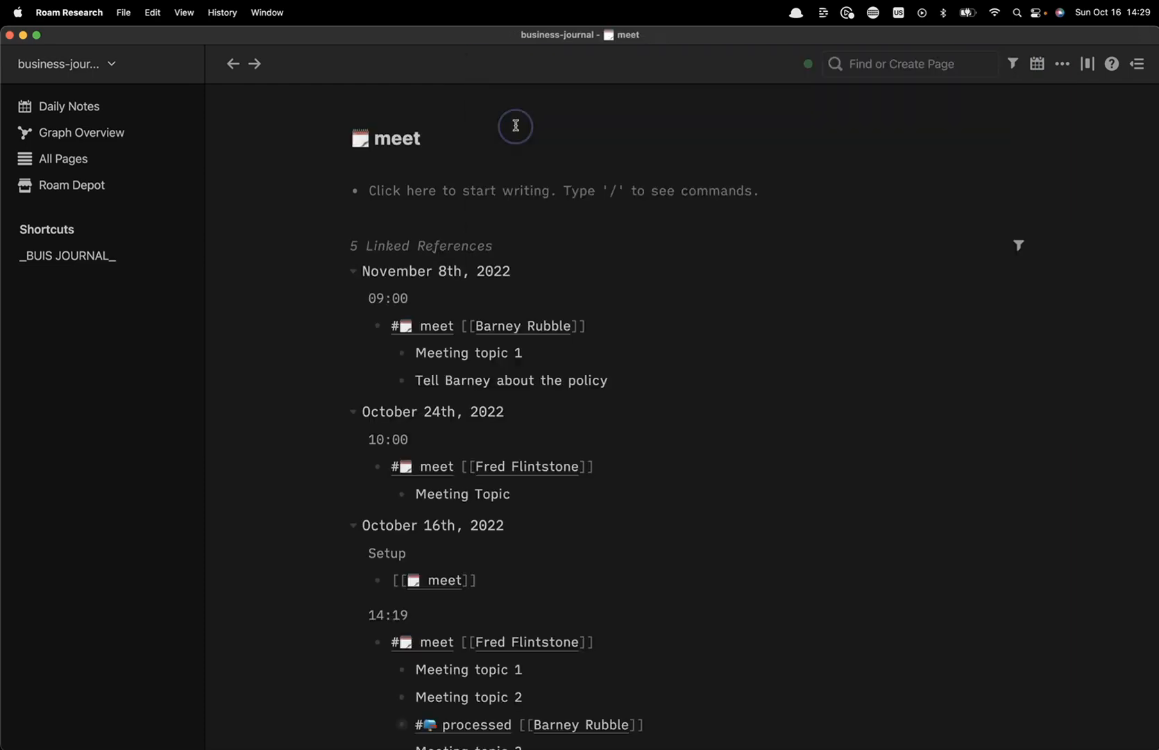
click(1062, 64)
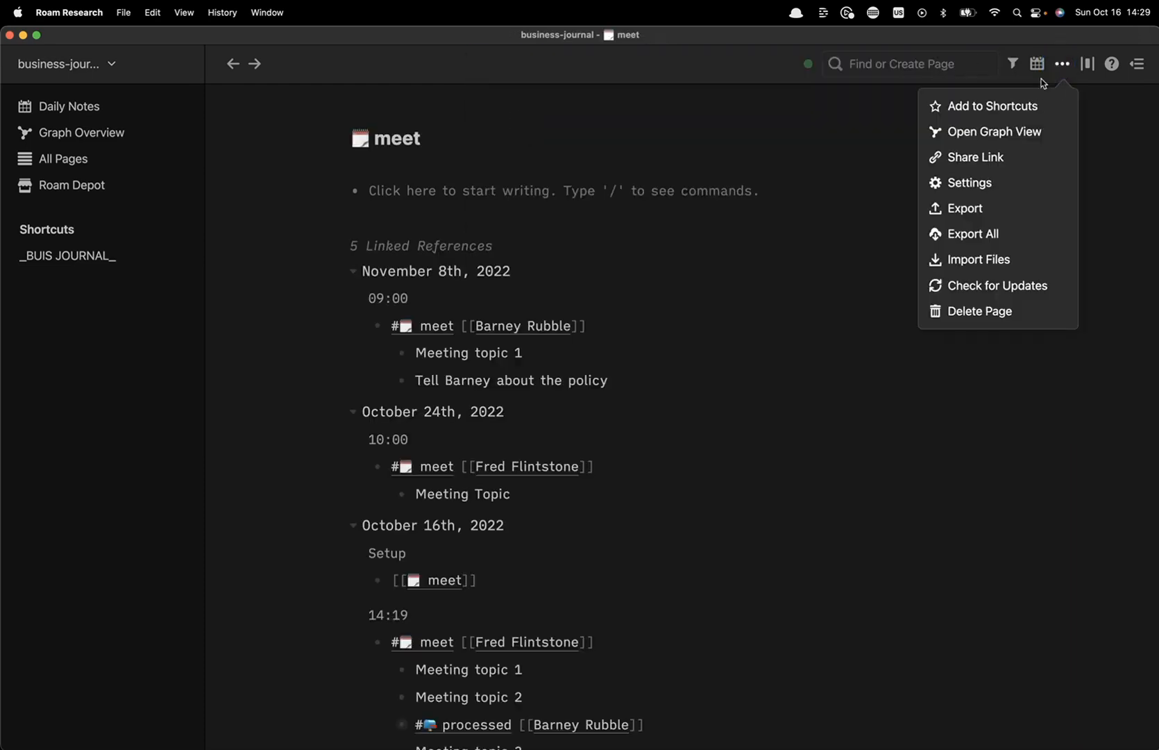
click(969, 104)
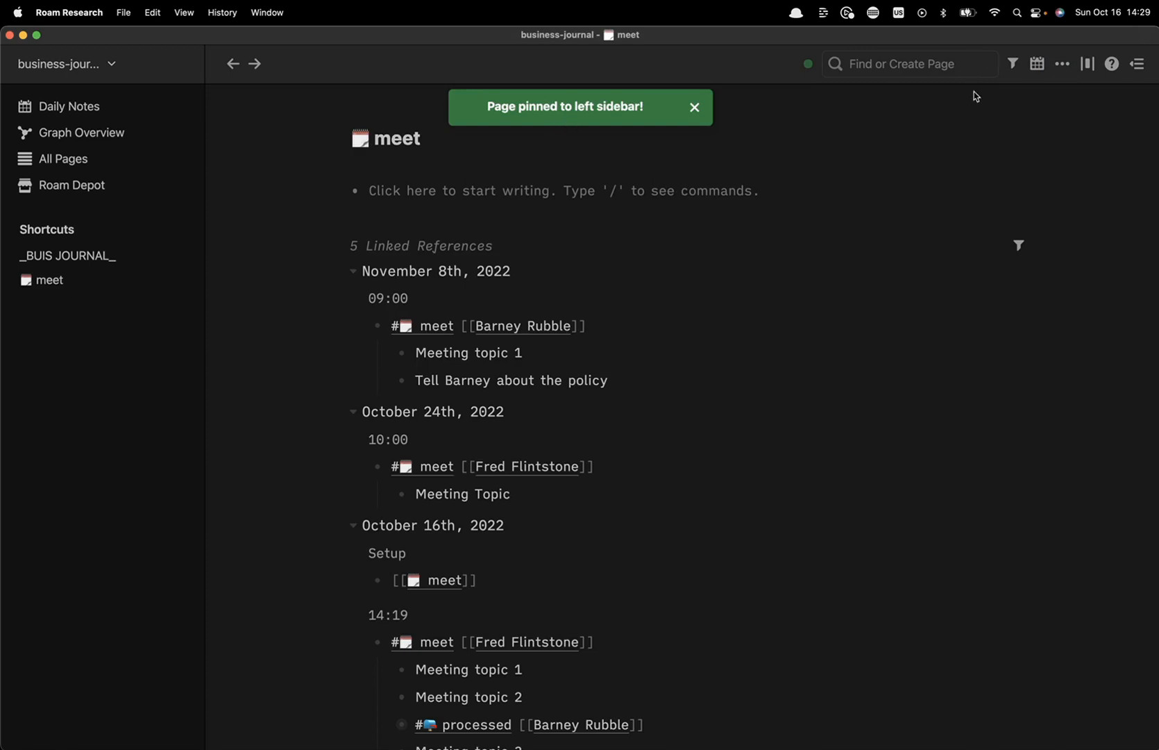
Find the mailbox-emoji next page, open it and add it to the shortcuts
click(941, 67)
text(ne)
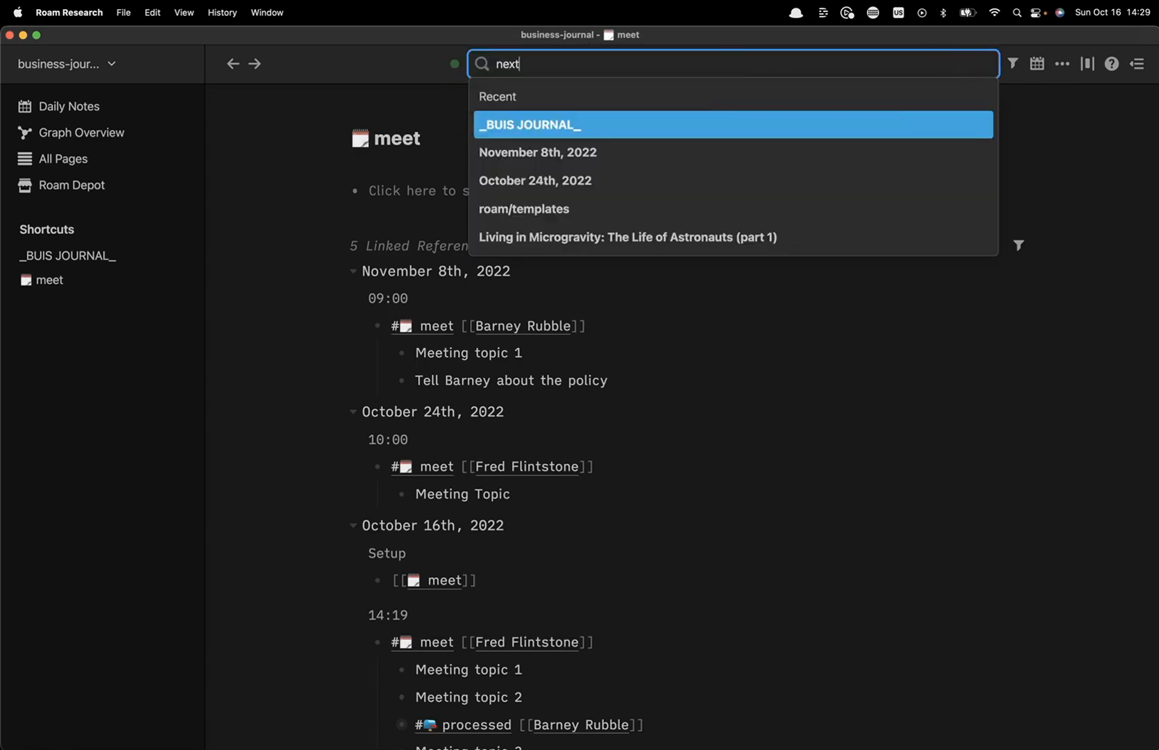
text(xt)
click(510, 122)
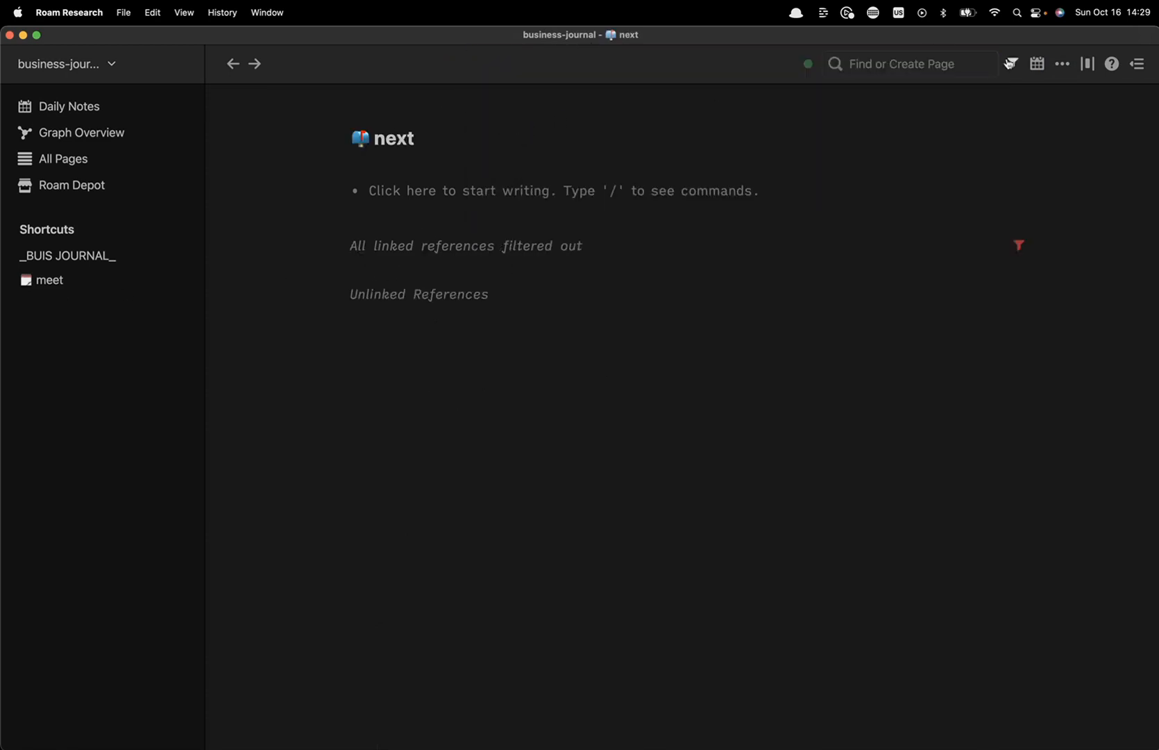
click(1062, 63)
click(972, 103)
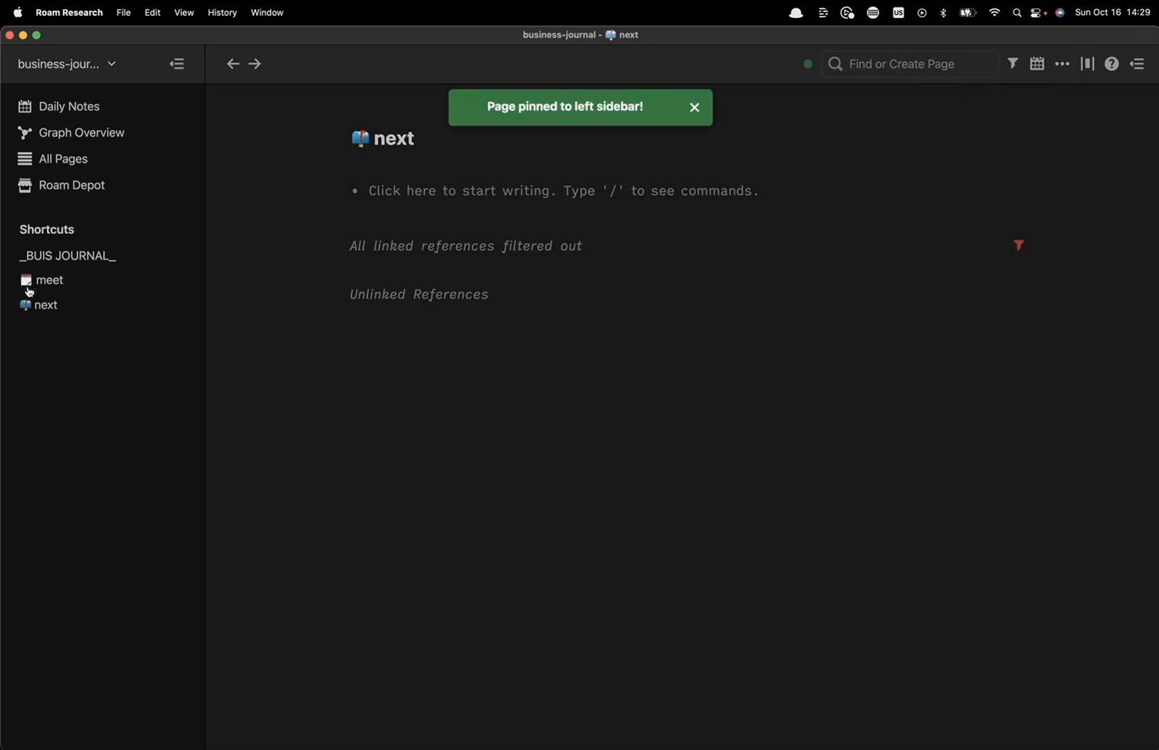
Find the mailbox-emoji processed page, open it and add it to the shortcuts
key(super+u)
text(process)
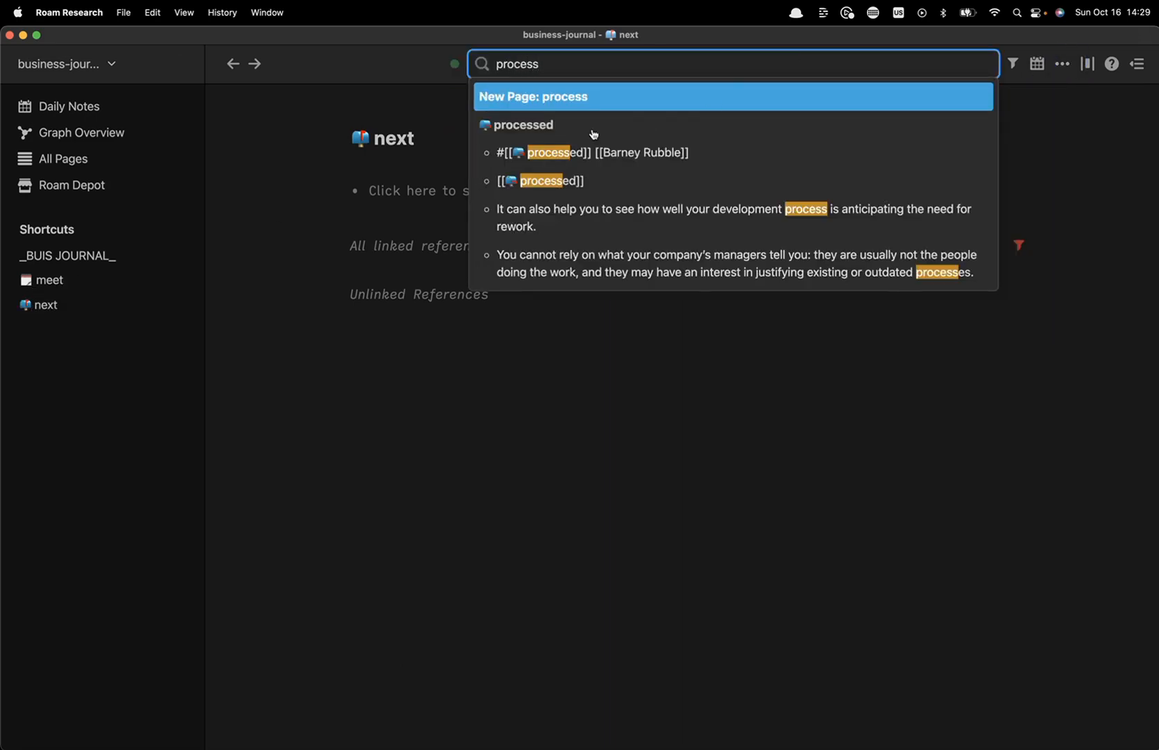
click(557, 126)
click(1062, 64)
click(970, 102)
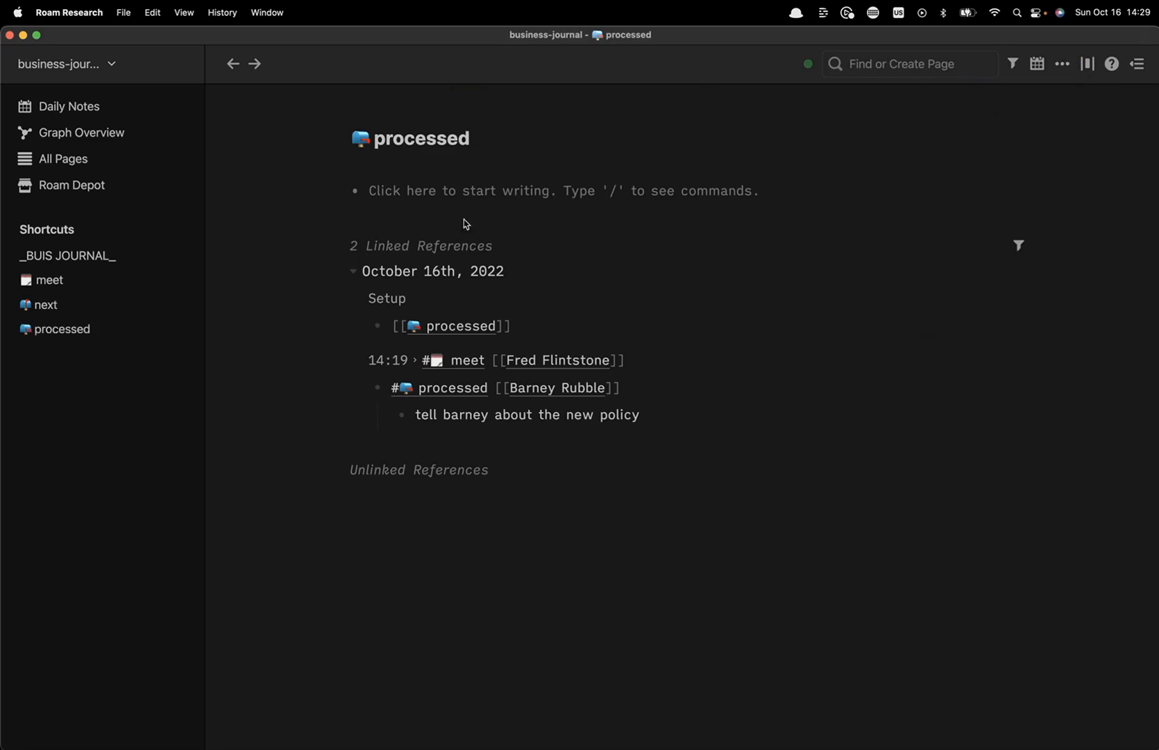
Find the people page with the people emoji, open it and add it to the shortcuts
click(942, 62)
text(people)
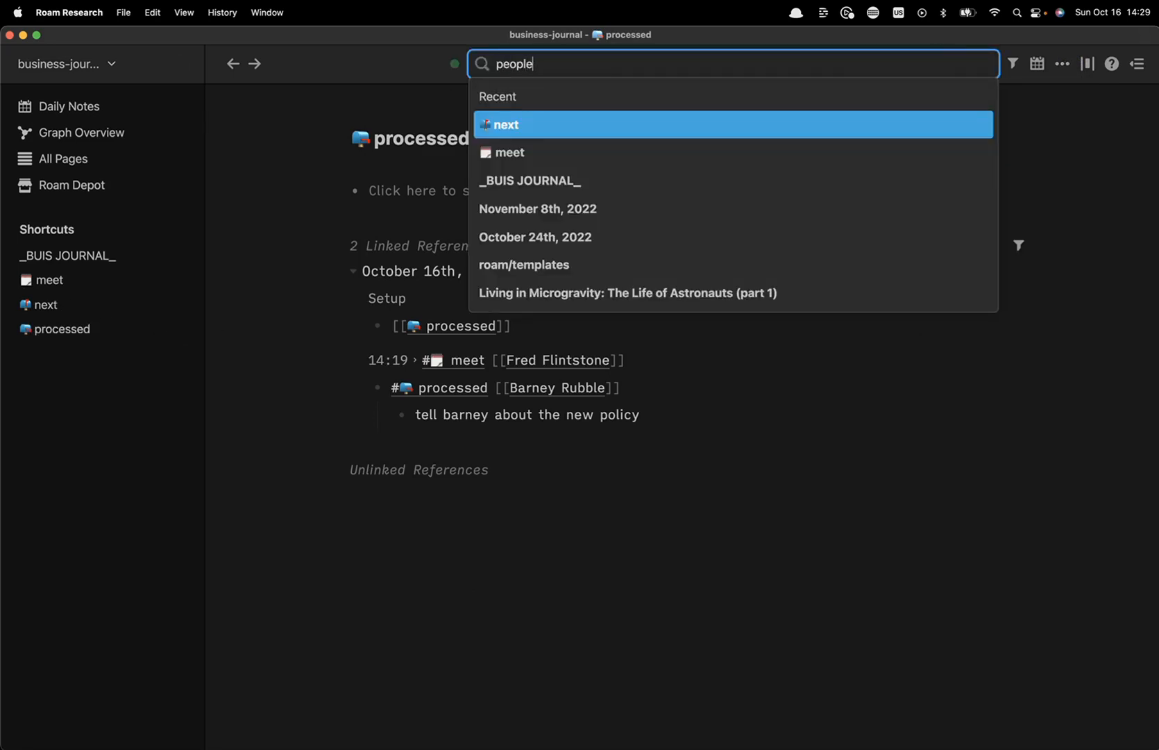
click(546, 130)
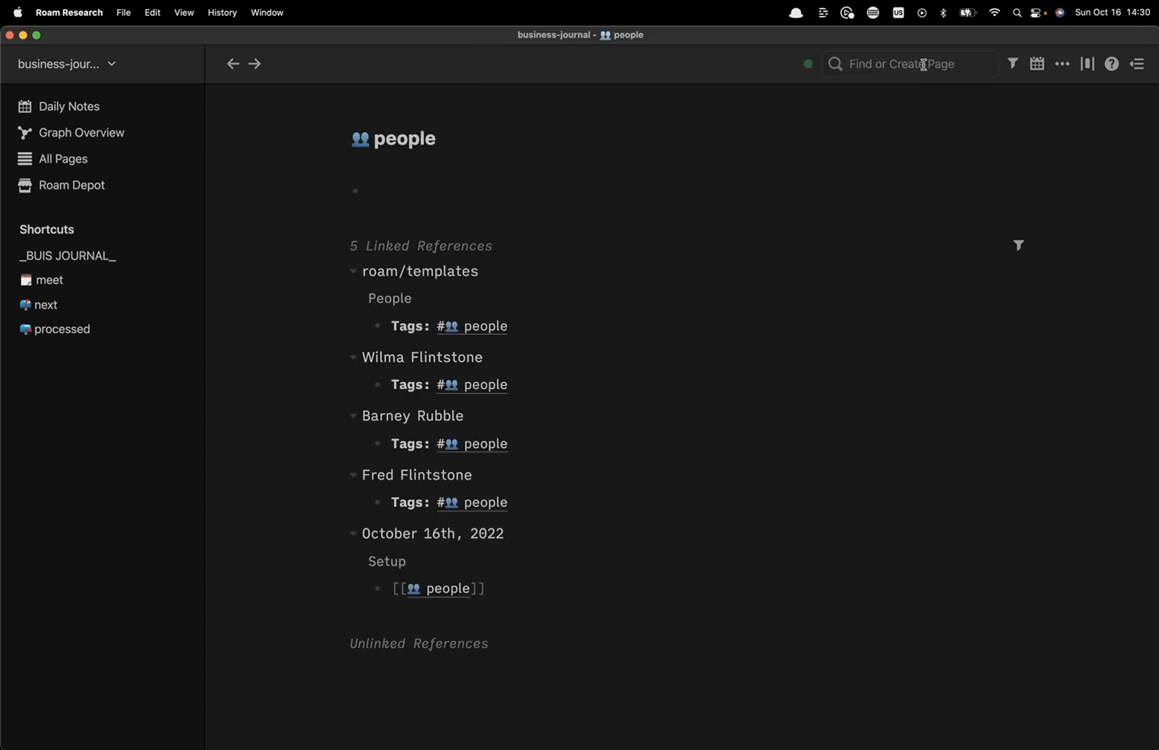
click(1063, 64)
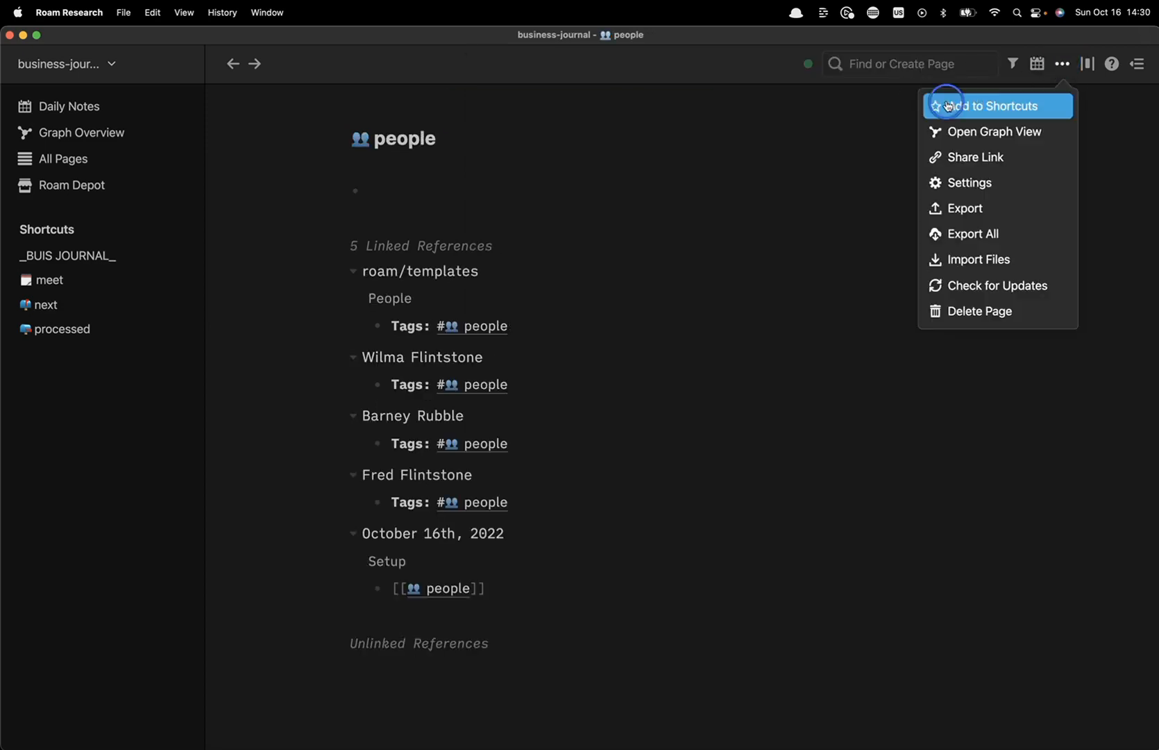
click(994, 104)
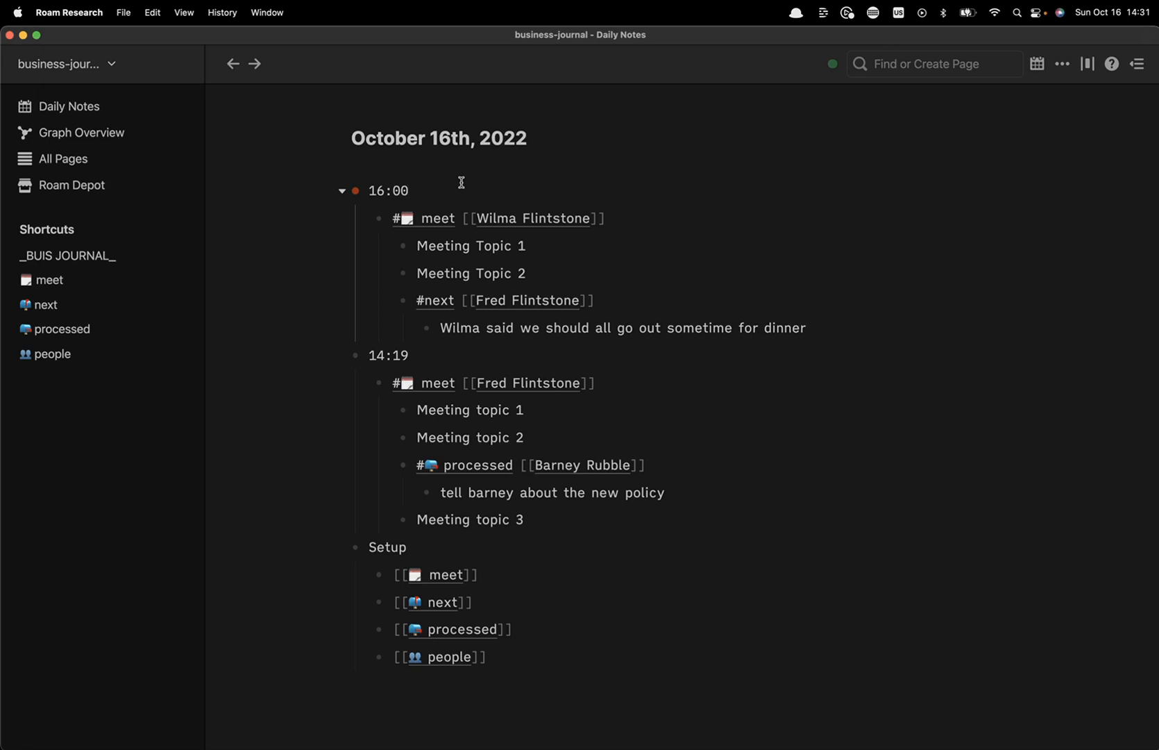
key(super+Tab)
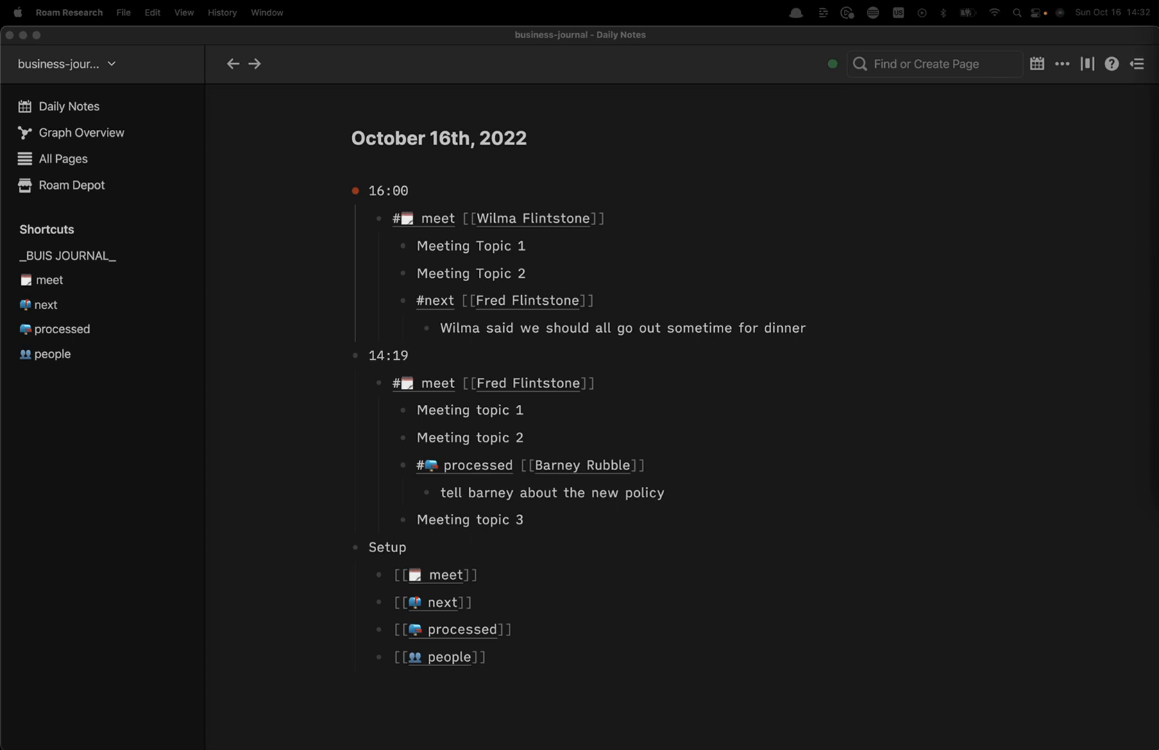
Add a 14:32 time entry above the 16:00 entry on October 16th, 2022, with an empty nested block
key(Return)
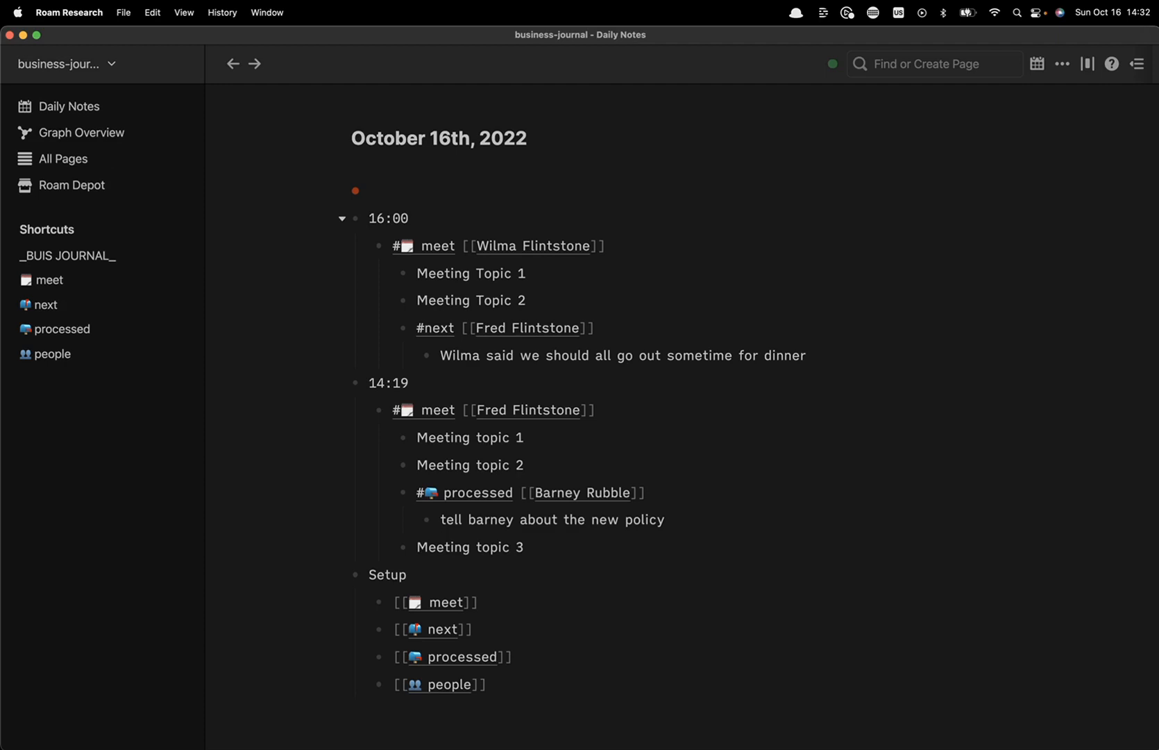
text(14:32)
key(Return)
key(Tab)
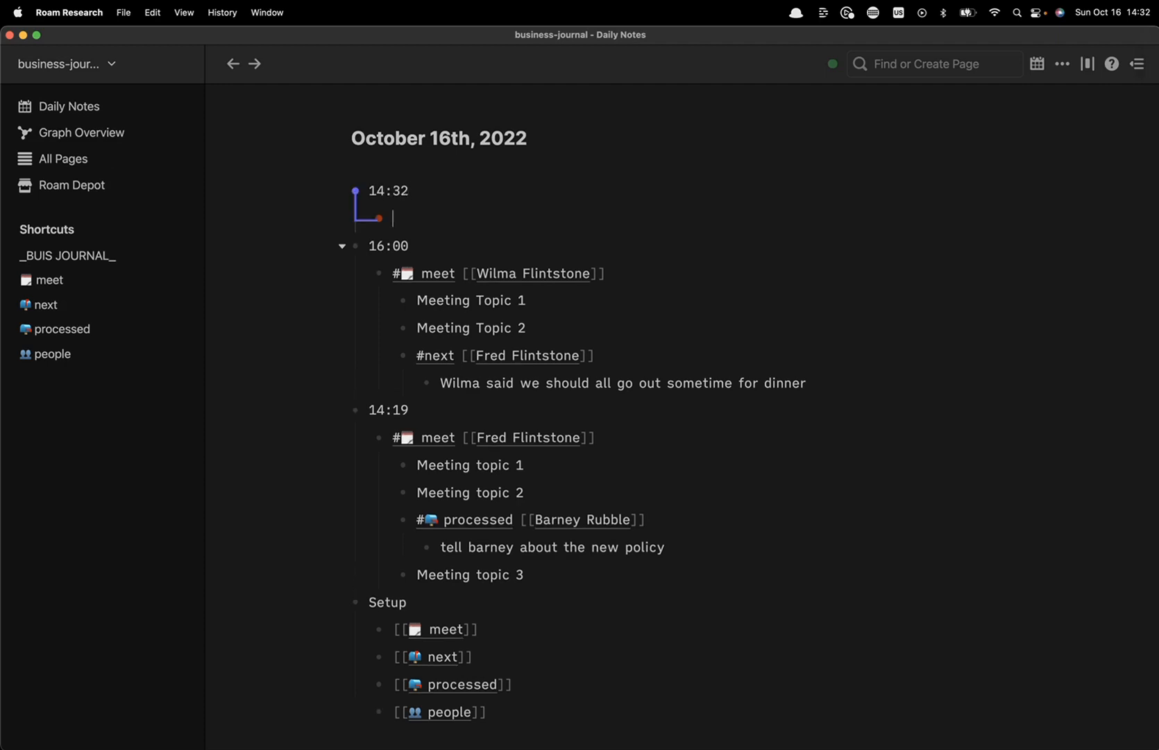
Tag the block nested under 14:32 with the mailbox-emoji next page and link the 14:19 meeting attendee's page beside it
text(#[[next)
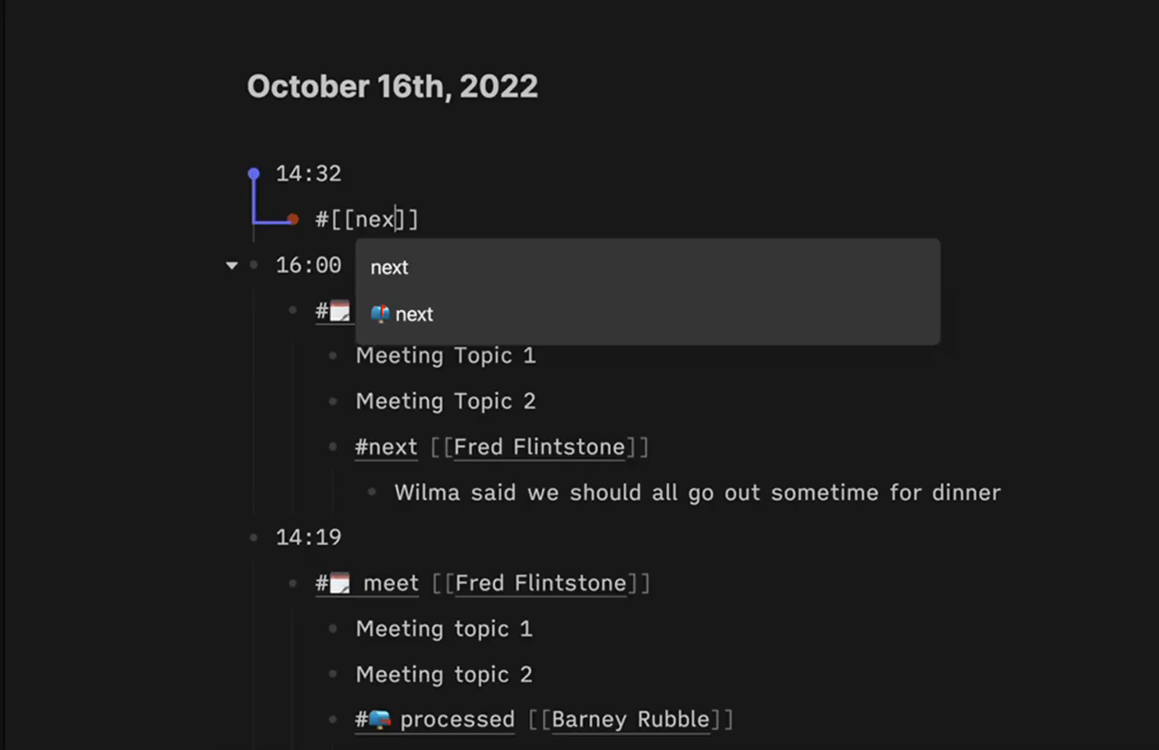
key(Down)
key(Return)
key(Return)
key(Tab)
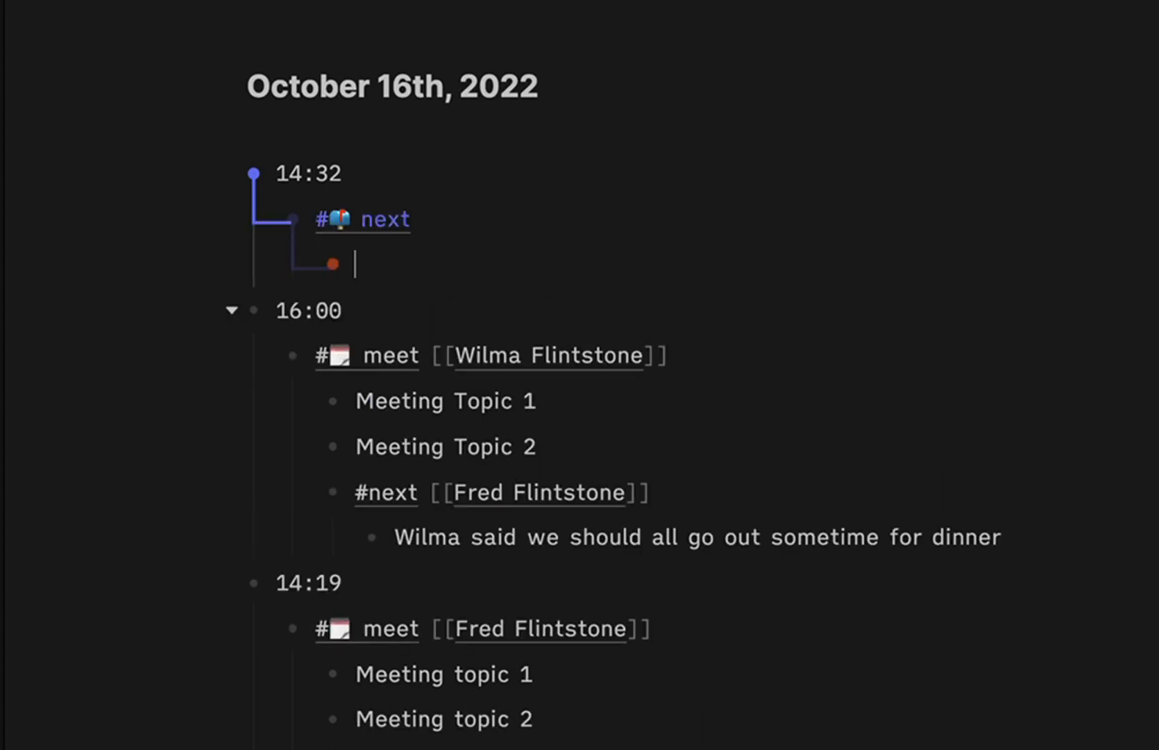
key(BackSpace)
text([[F)
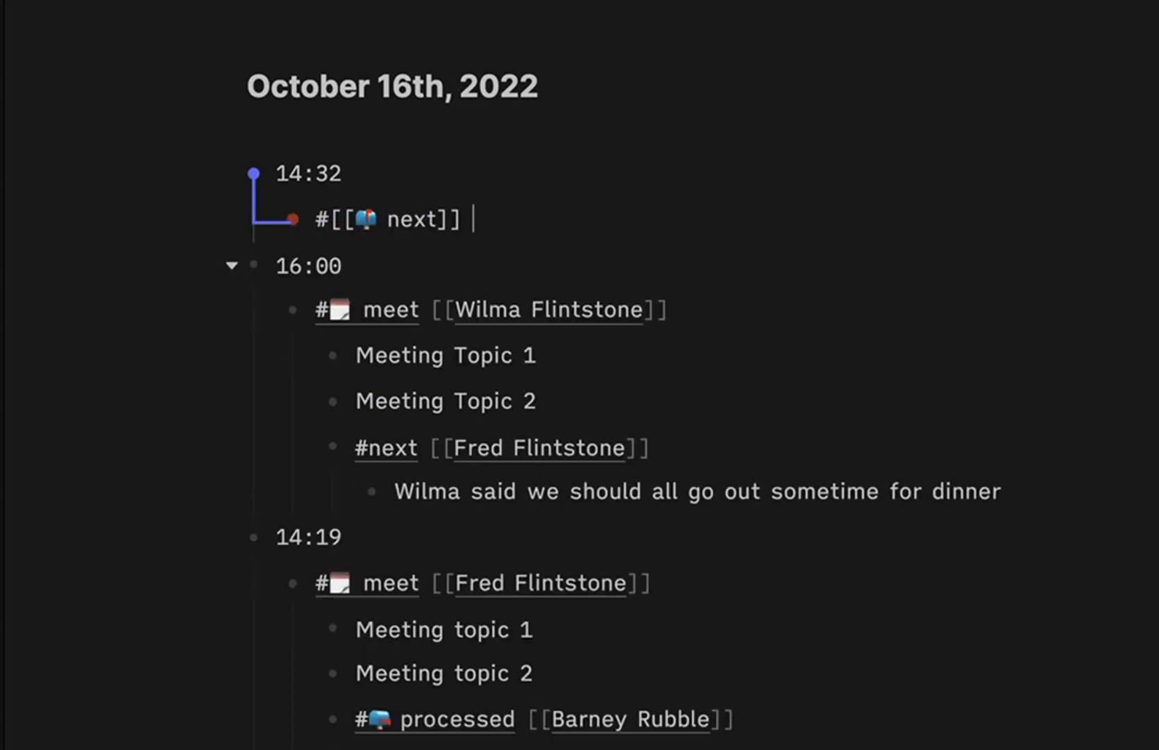
text(red)
key(Return)
key(Return)
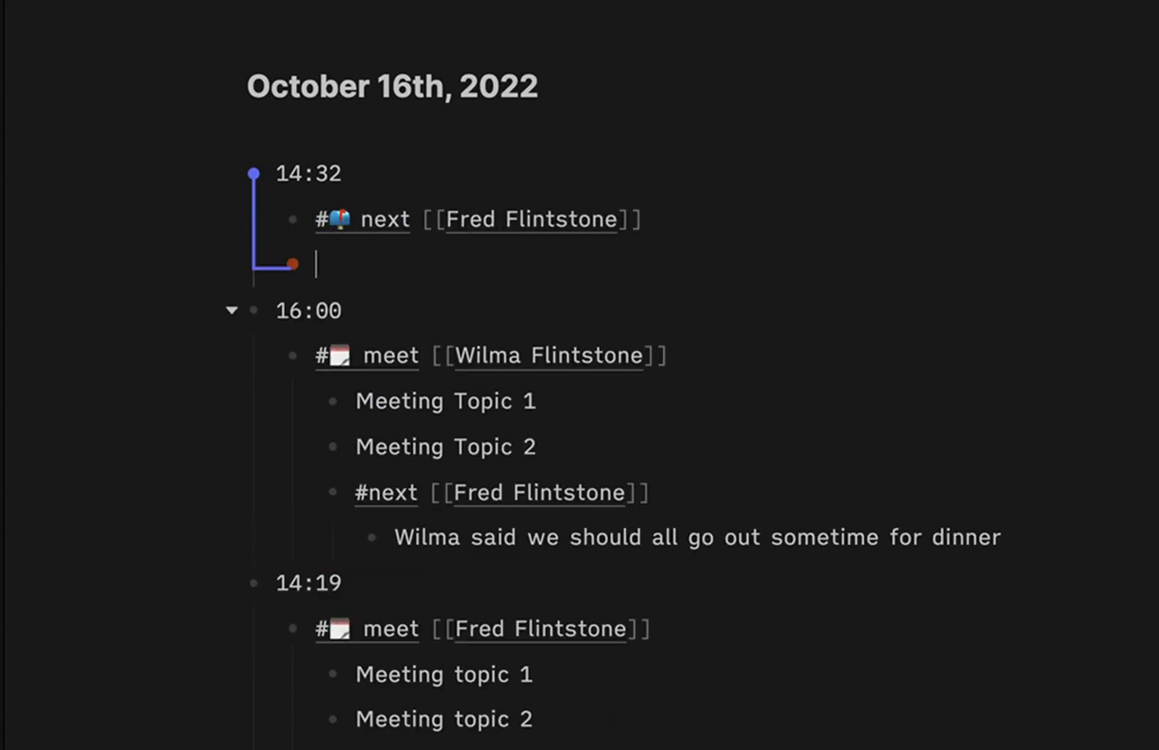
Nest a note under the new next tag about telling the tagged person "about the awesome idea I just had"
key(Tab)
text(Tell )
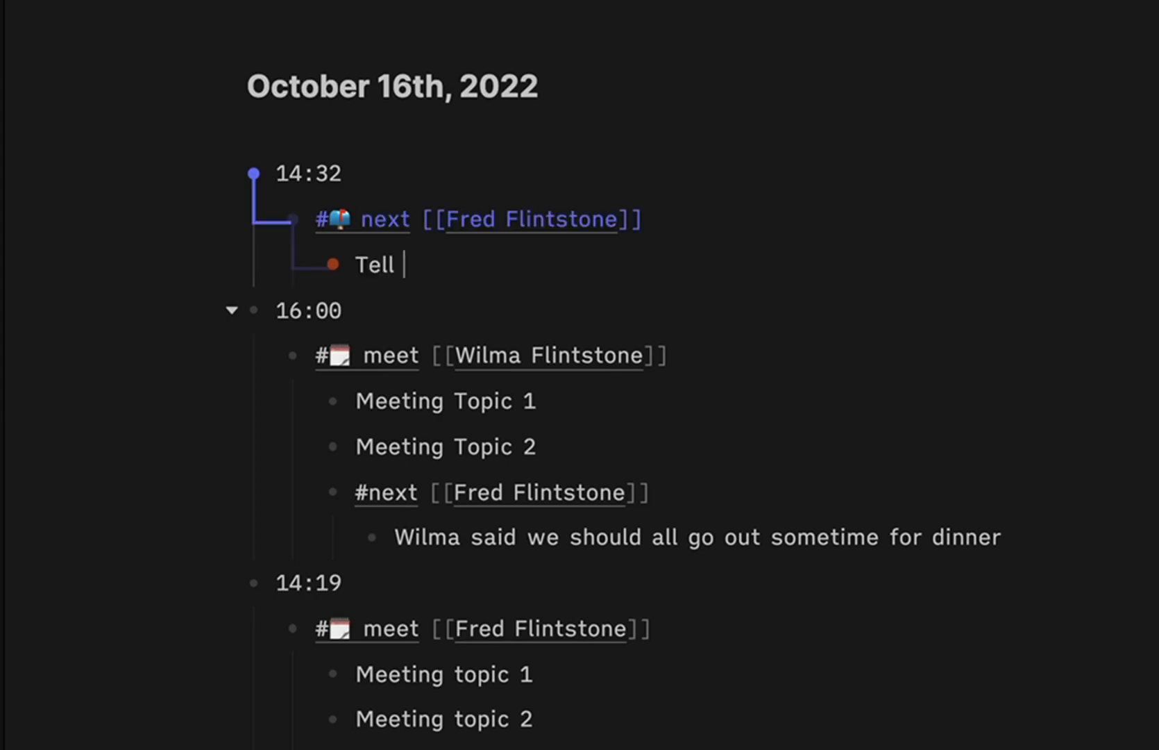
text(fred about the )
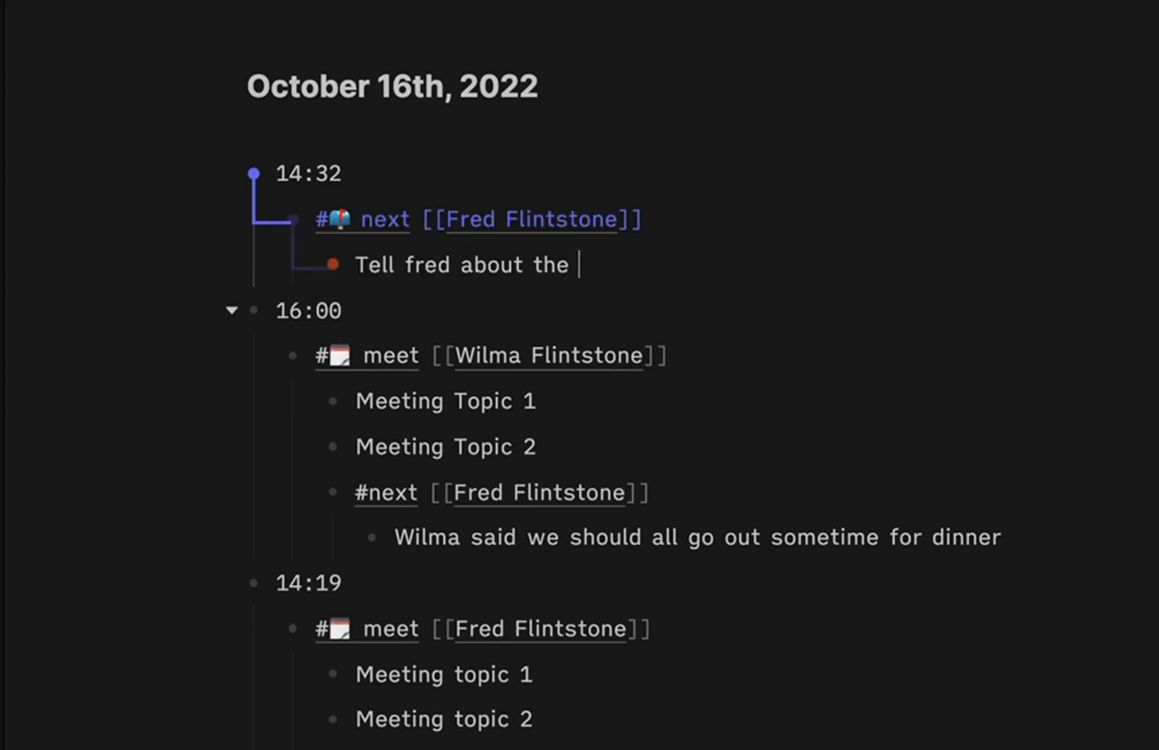
text(awesome idea)
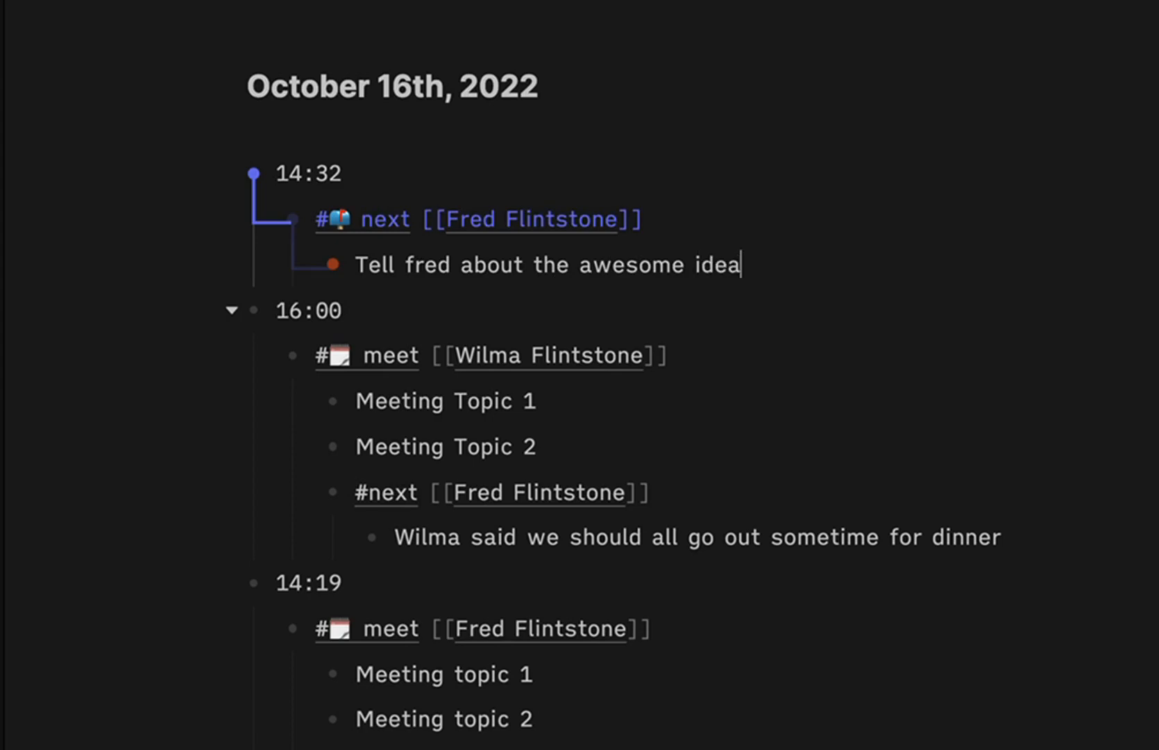
text( I just had)
key(Up)
key(Up)
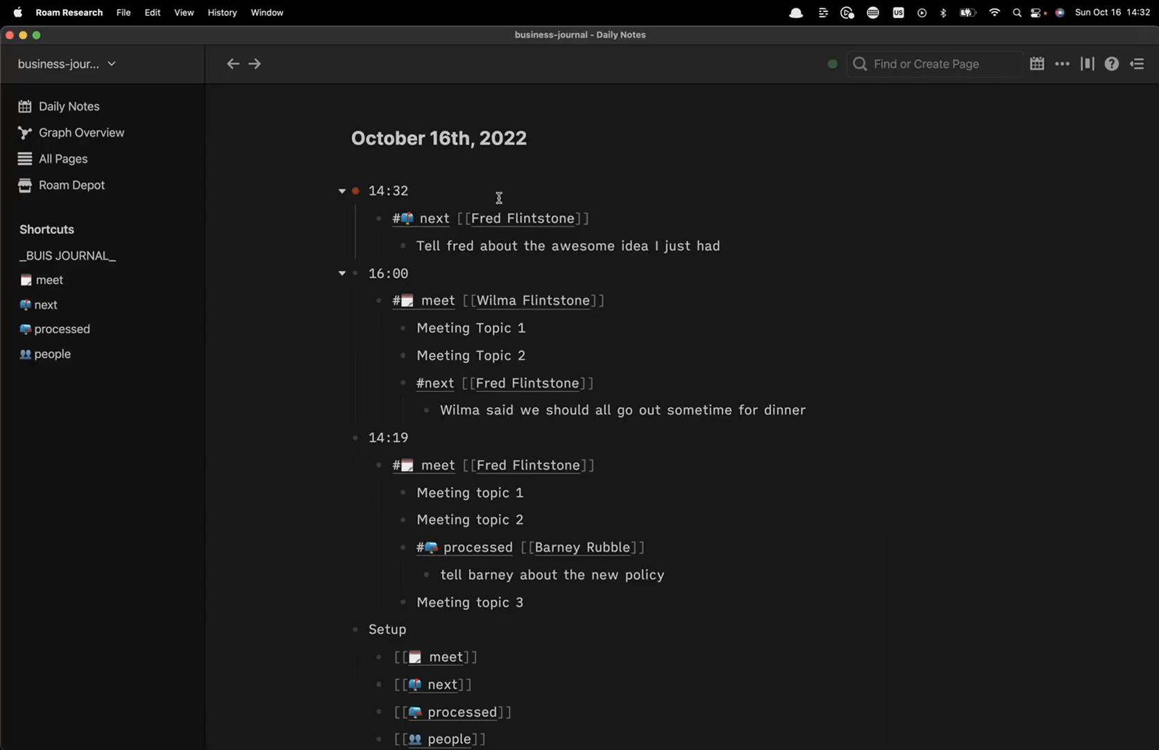
Open the daily notes page for December 15th, 2022 from the calendar
click(1037, 63)
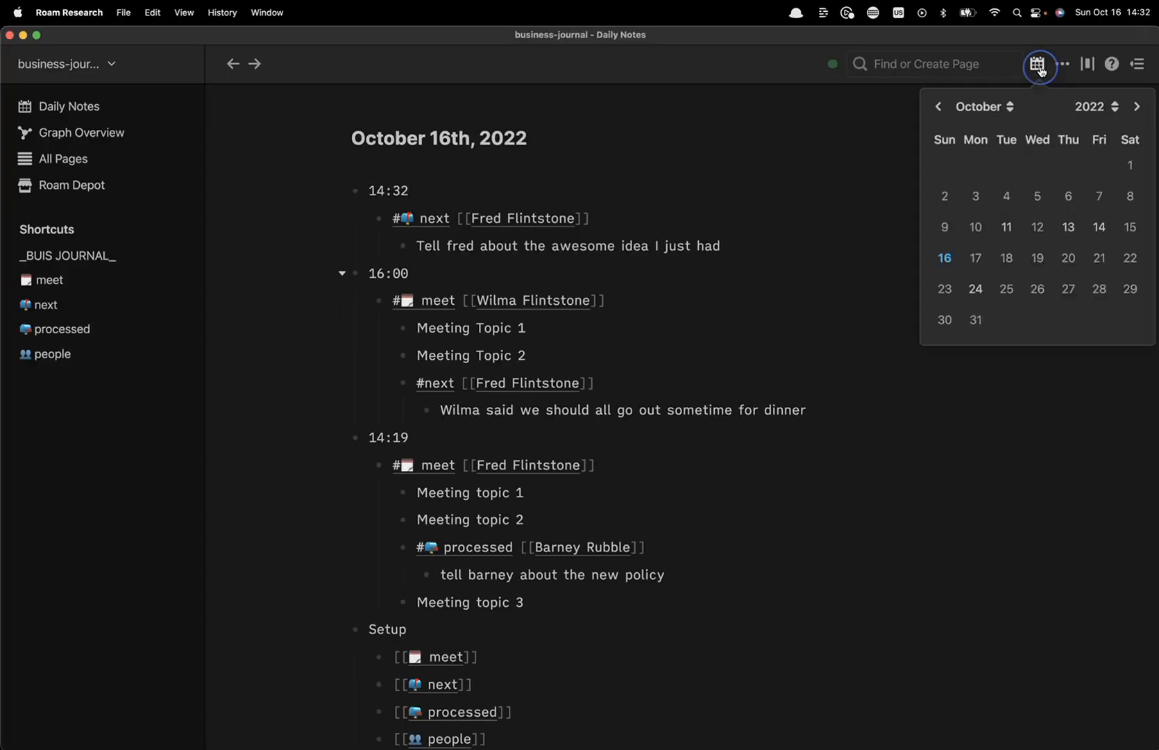
click(1000, 108)
click(994, 145)
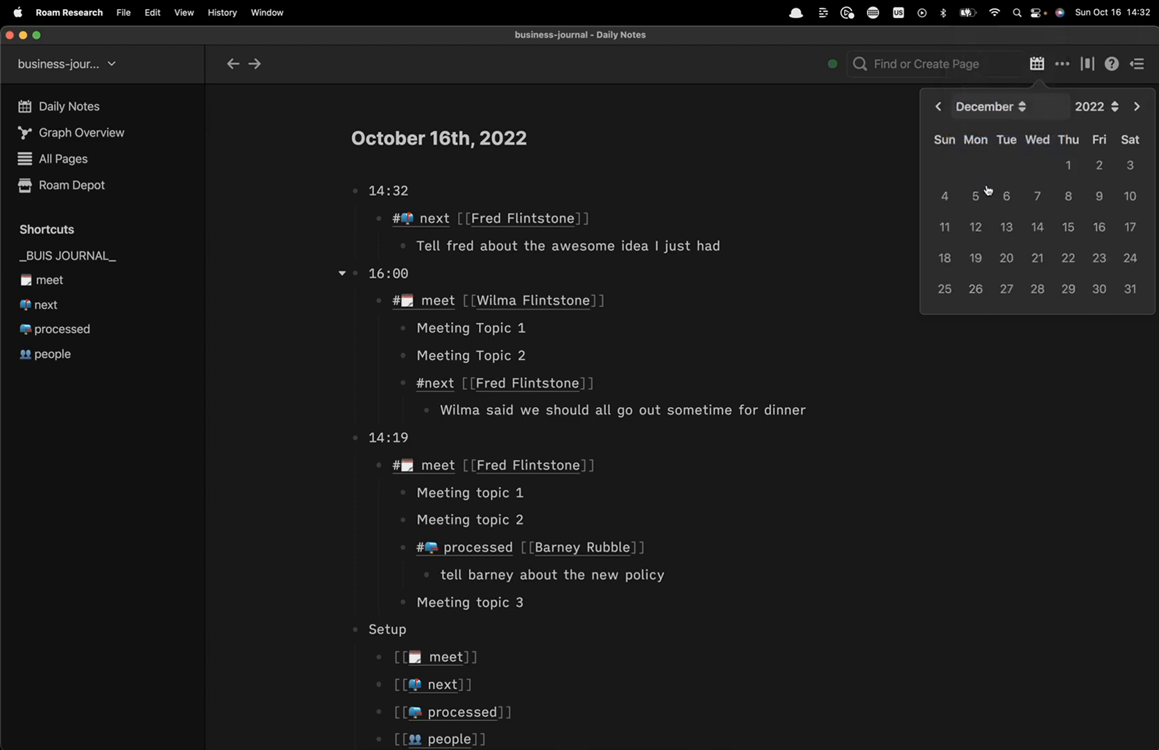
click(1067, 227)
Insert the current time as the first block of the December 15th page and create a nested block under it
click(465, 193)
text(/ti)
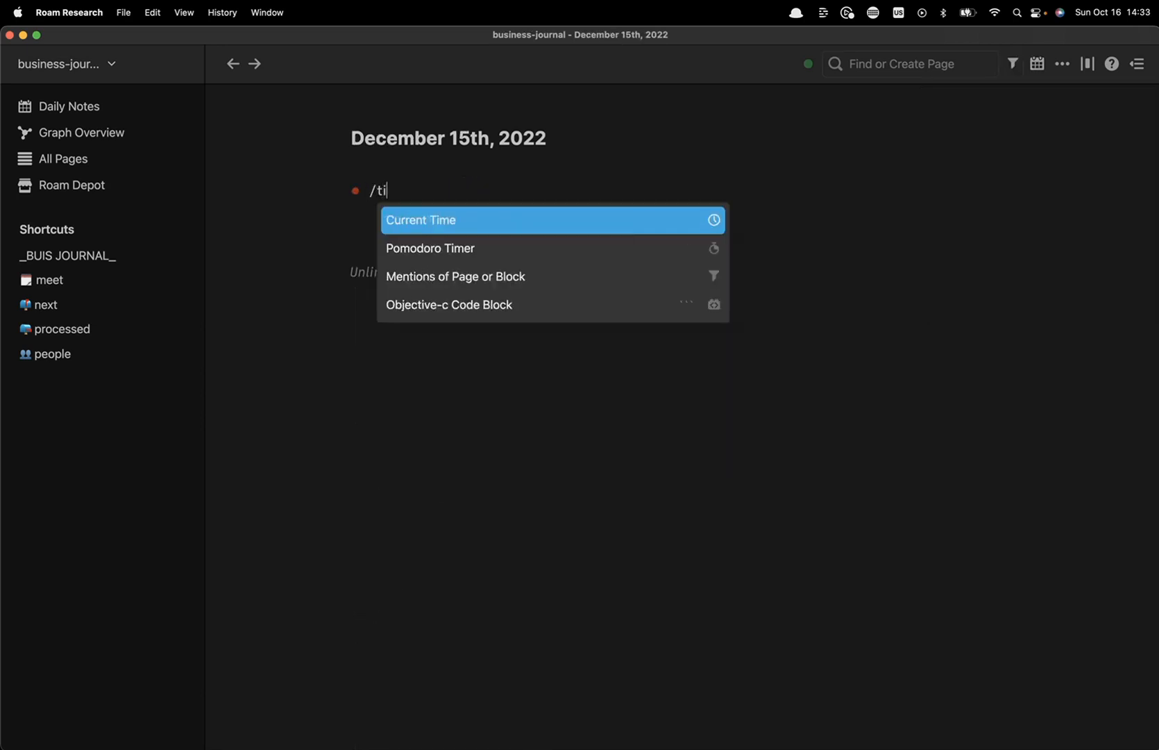
key(Return)
key(Return)
key(Tab)
Tag the nested block with the calendar-emoji meet page, link the same attendee's page, and create an empty block beneath
text(#[[em)
key(BackSpace)
key(BackSpace)
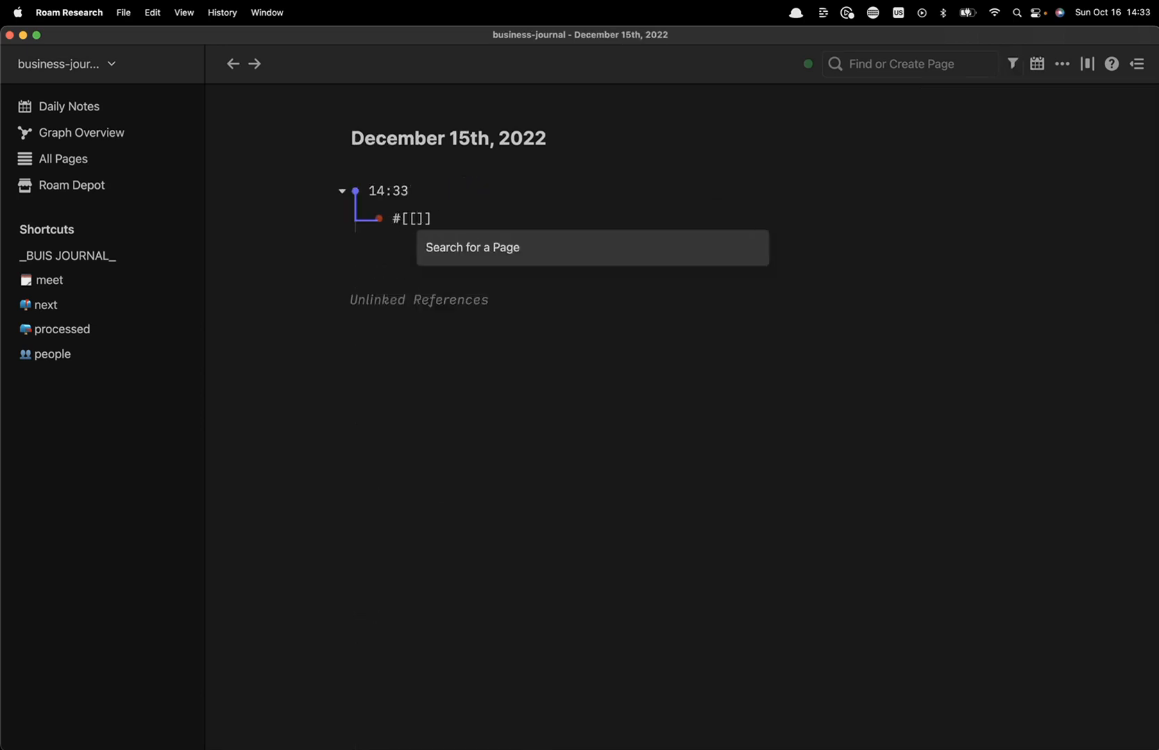
text(meet)
key(Return)
text([[Fr)
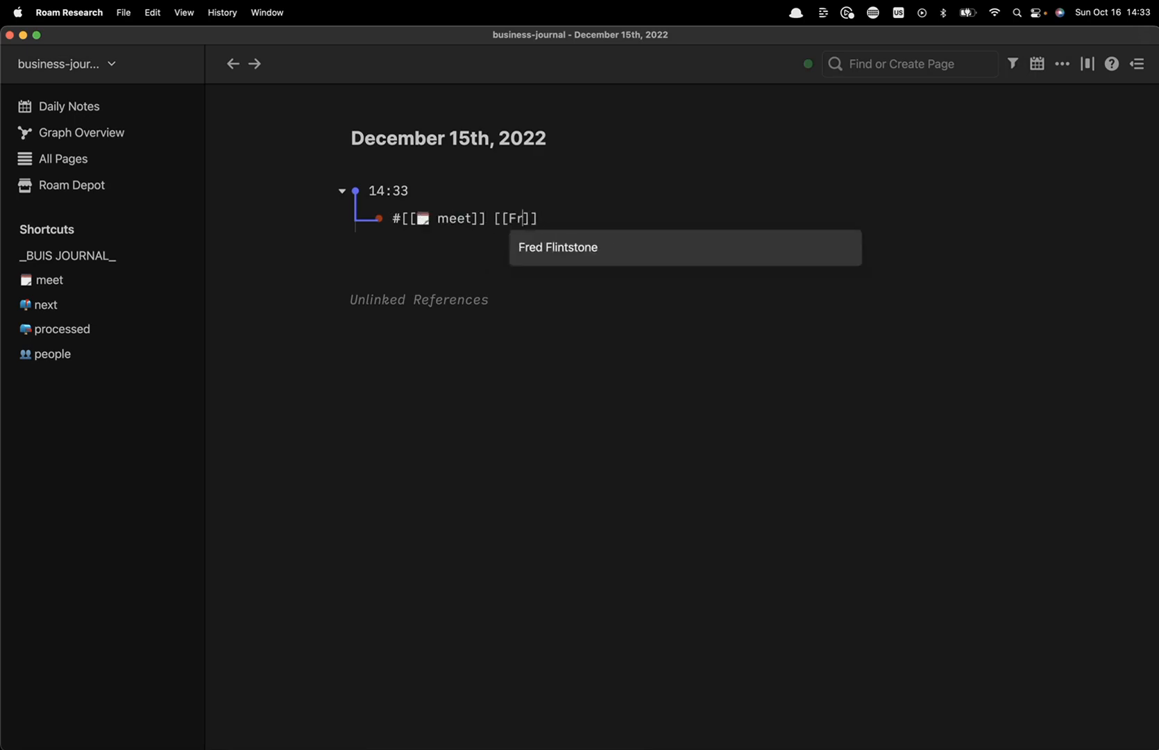
text(ed)
key(Down)
key(Return)
key(Return)
key(Tab)
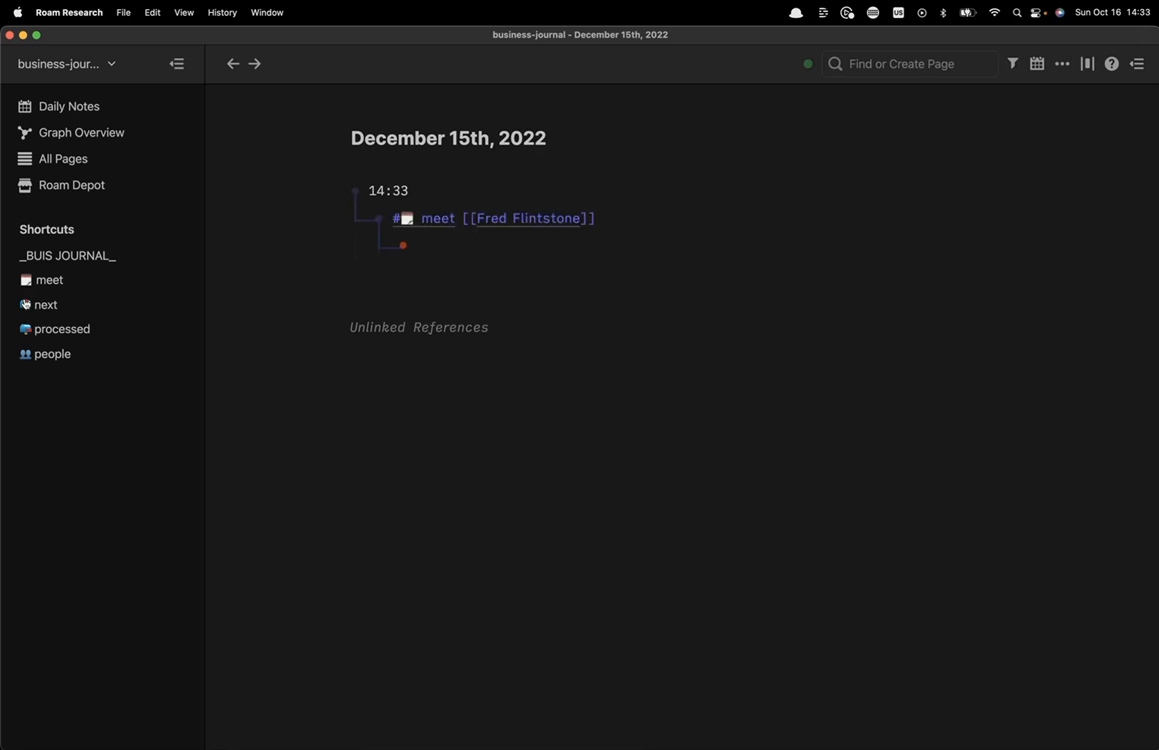
Open the mailbox-emoji next page in the sidebar, show its linked references and filter them to include the meeting attendee
shift+click(43, 306)
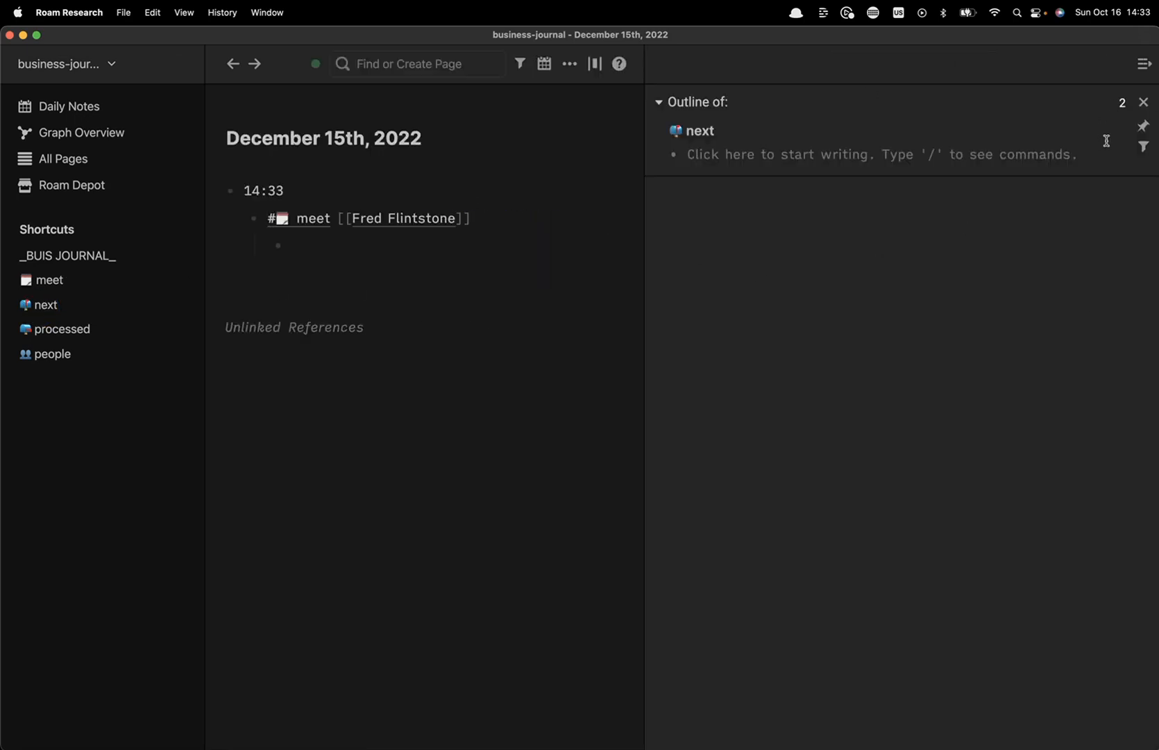
click(1122, 102)
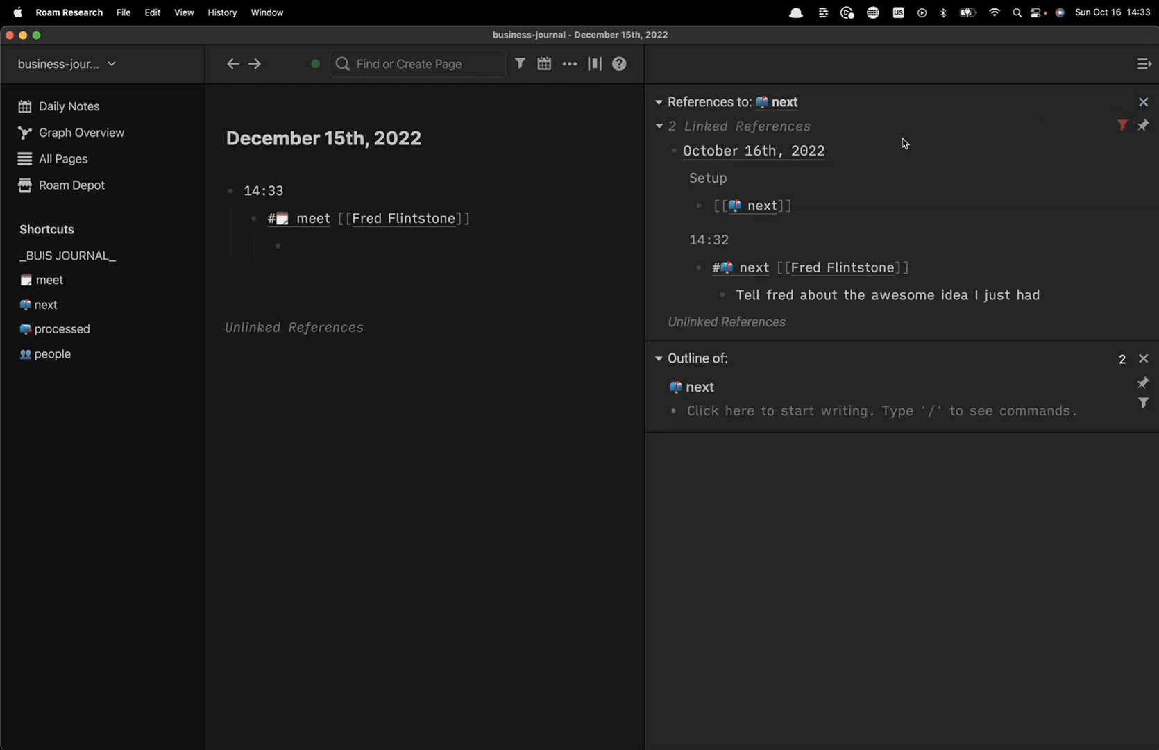
click(1123, 125)
click(777, 250)
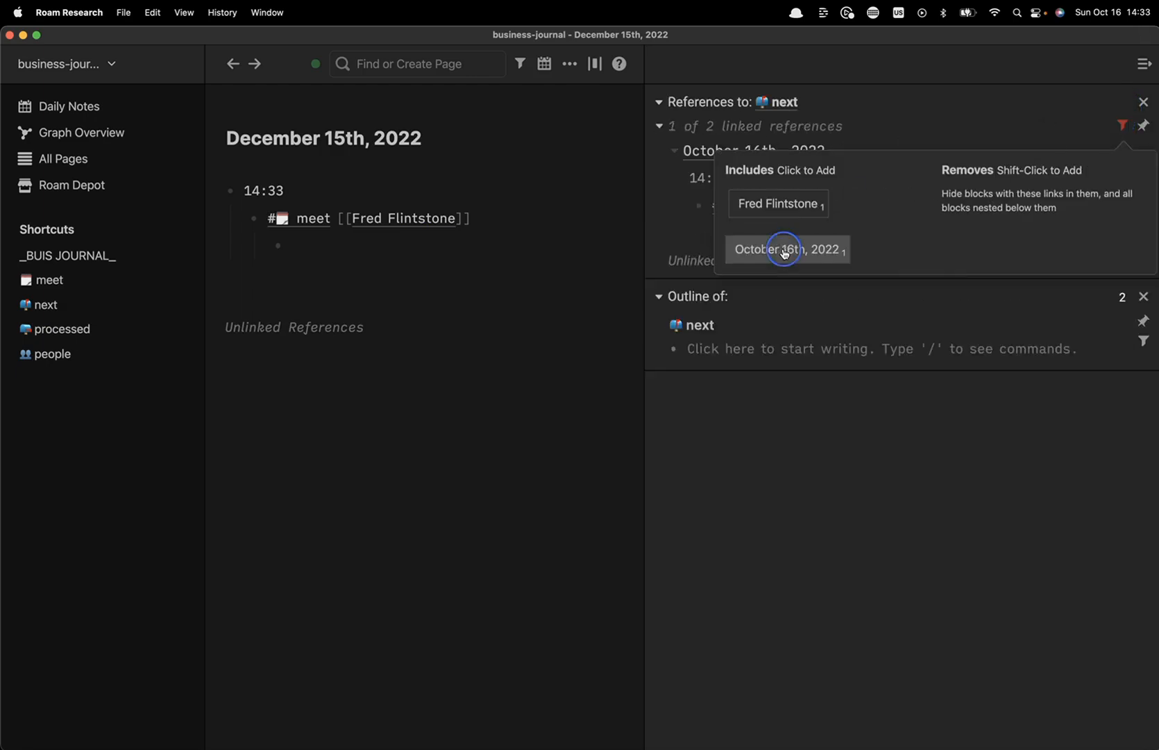
click(1106, 132)
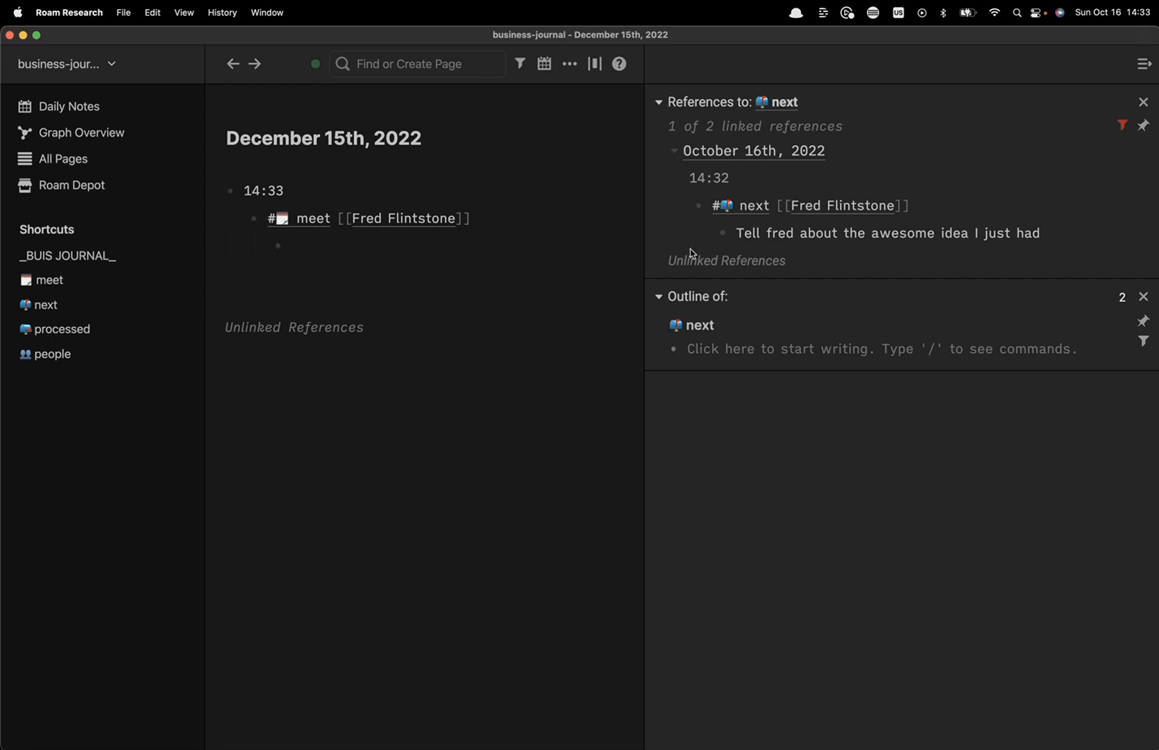
Activate the empty block under the December 15th meeting, and select the awesome-idea note in the filtered next references
click(375, 250)
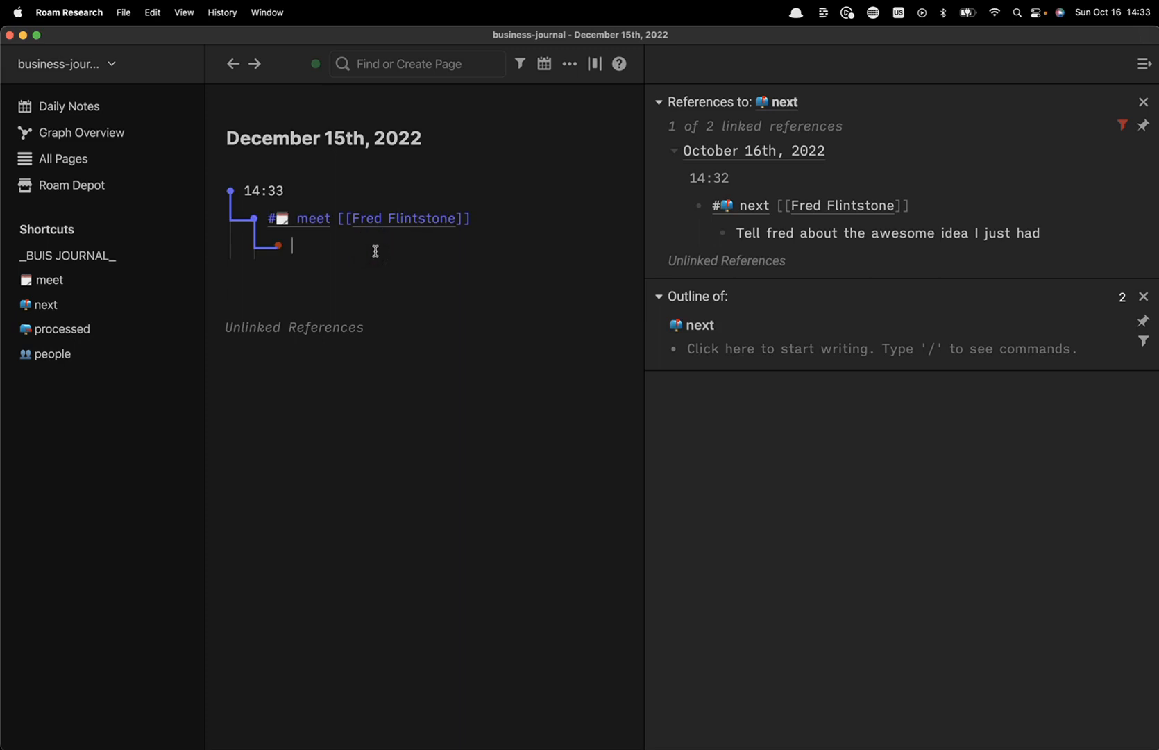
click(851, 234)
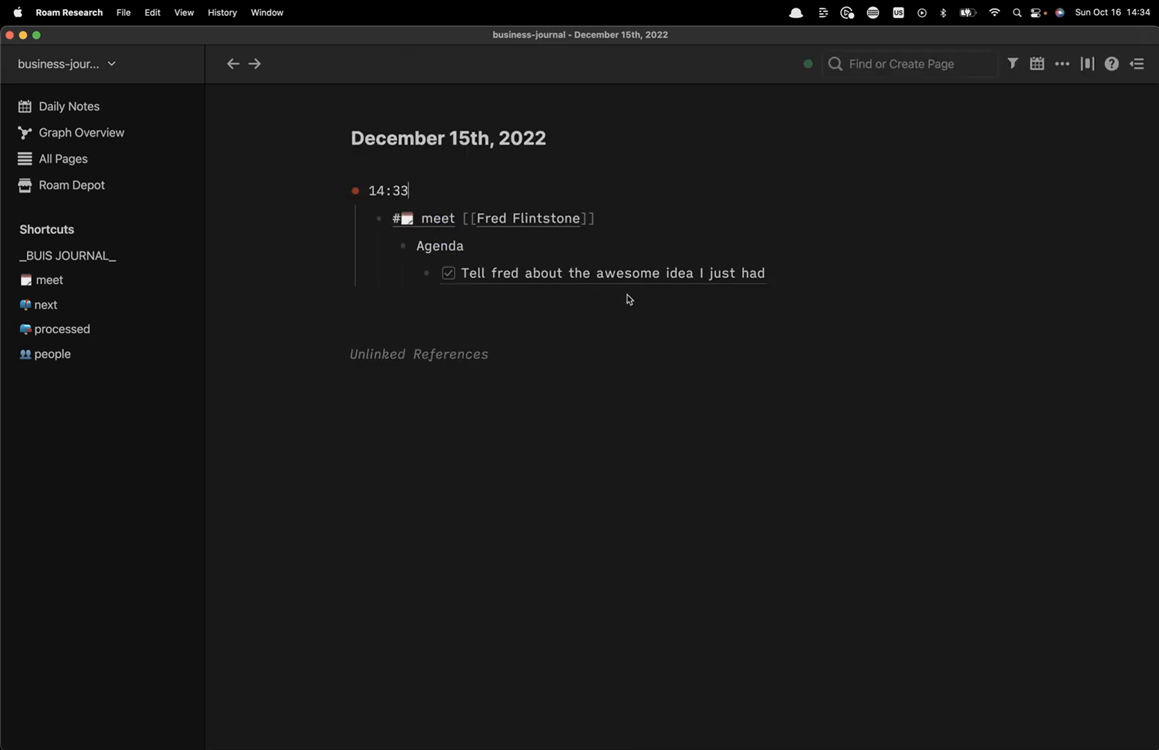
Place the text cursor at the end of the 14:33 time block
click(424, 187)
click(427, 189)
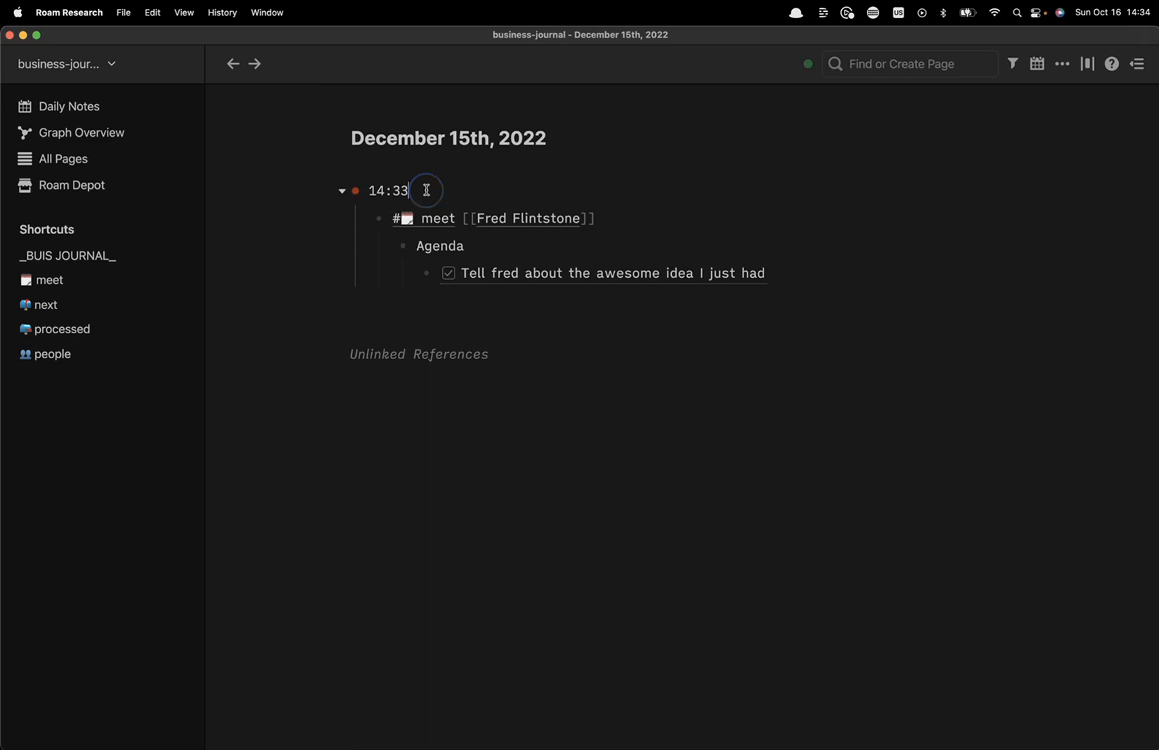